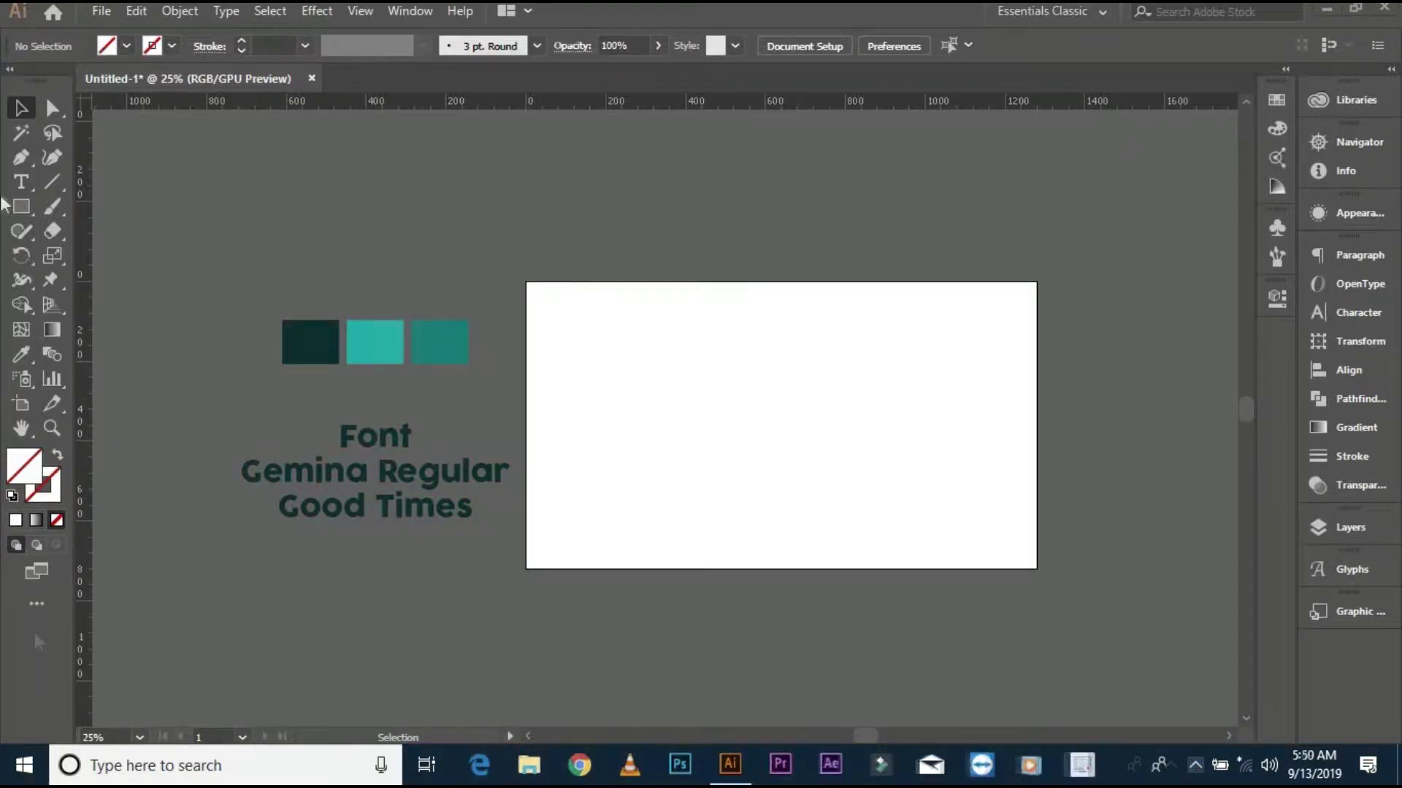
Step: Draw a diagonal line with no fill and a 29 pt black stroke
key(p)
key(ctrl+equal)
click(534, 511)
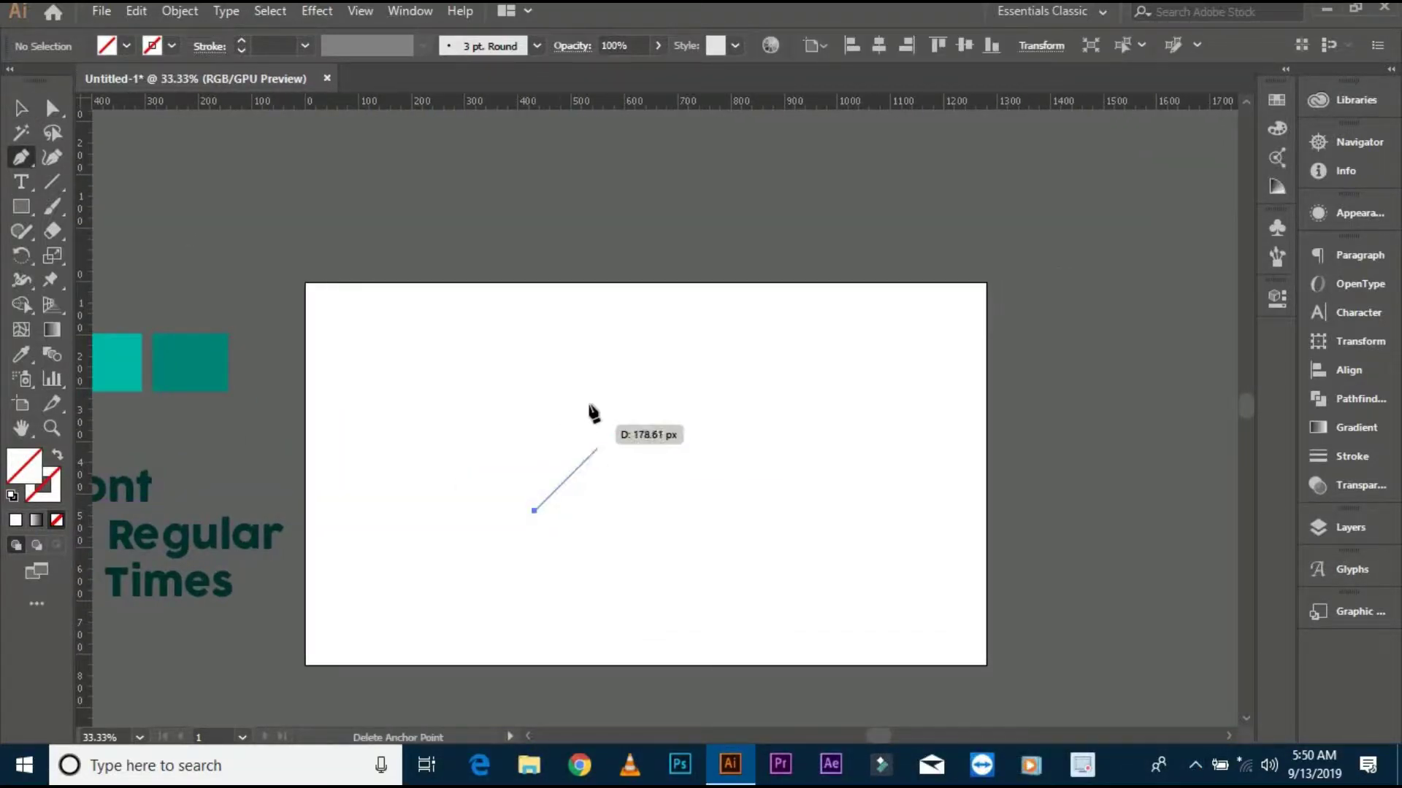
click(617, 376)
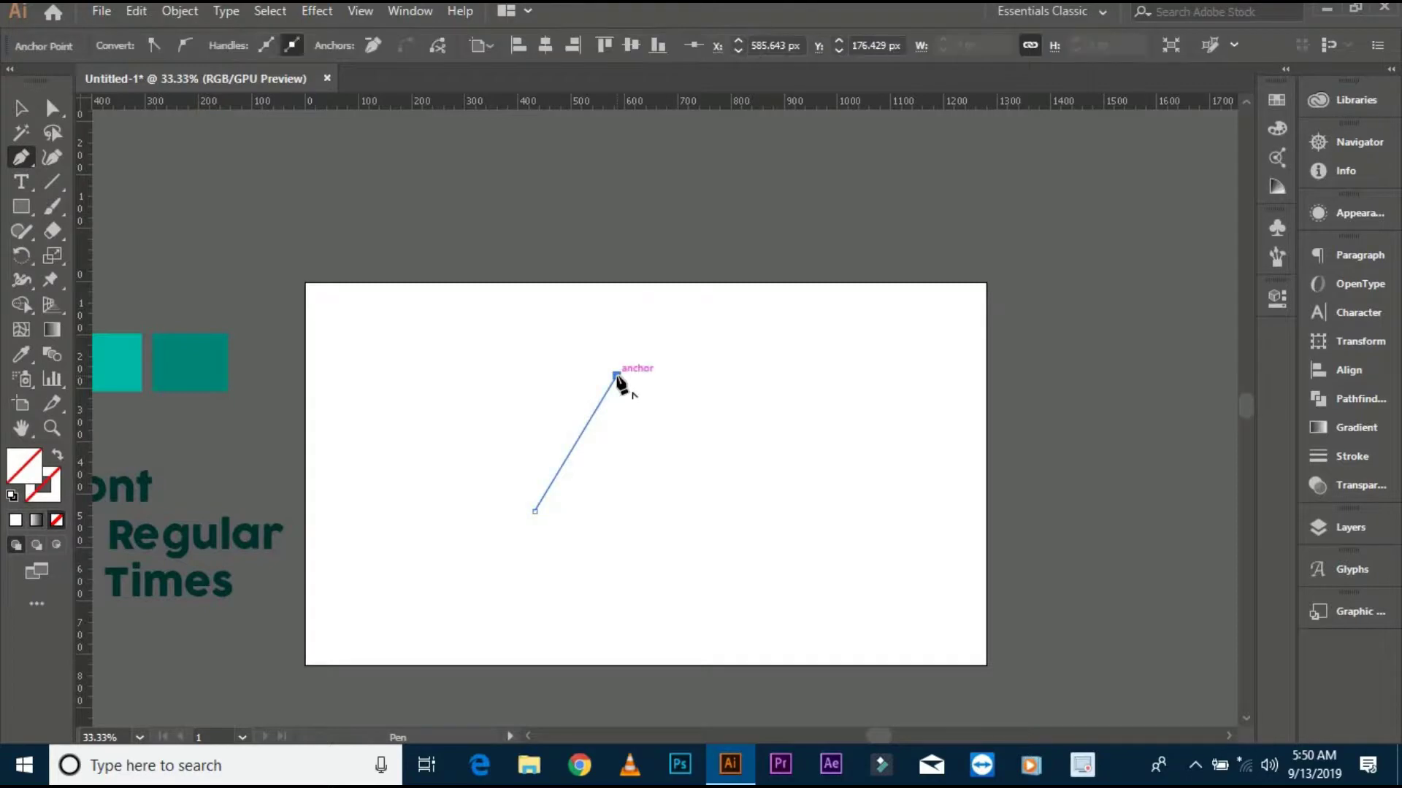
click(21, 108)
click(15, 519)
click(11, 495)
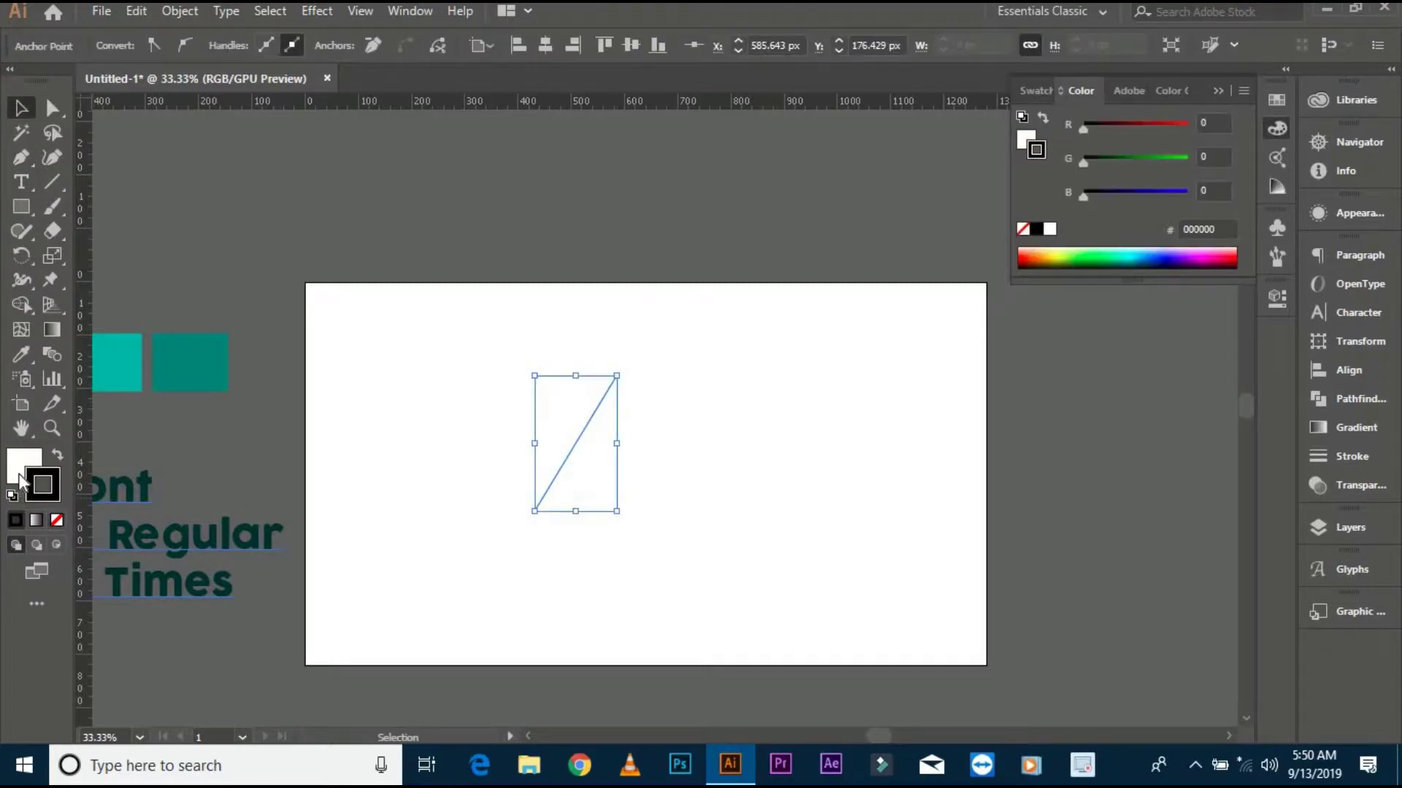
click(56, 520)
alt+scroll(594, 465, up, 1)
click(274, 45)
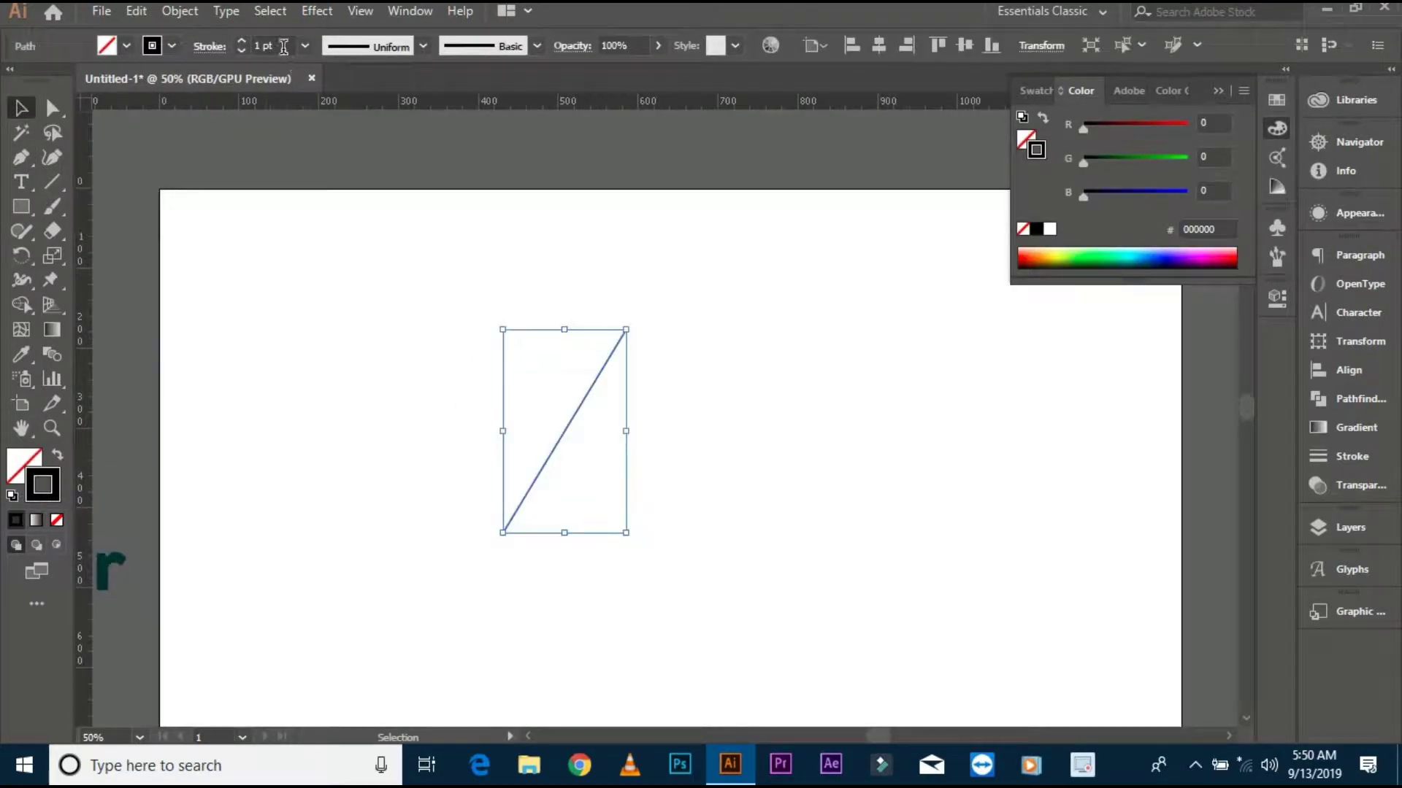
scroll(274, 45, up, 20)
Step: Add a vertically reflected copy of the line and move it right to form a caret
right_click(549, 444)
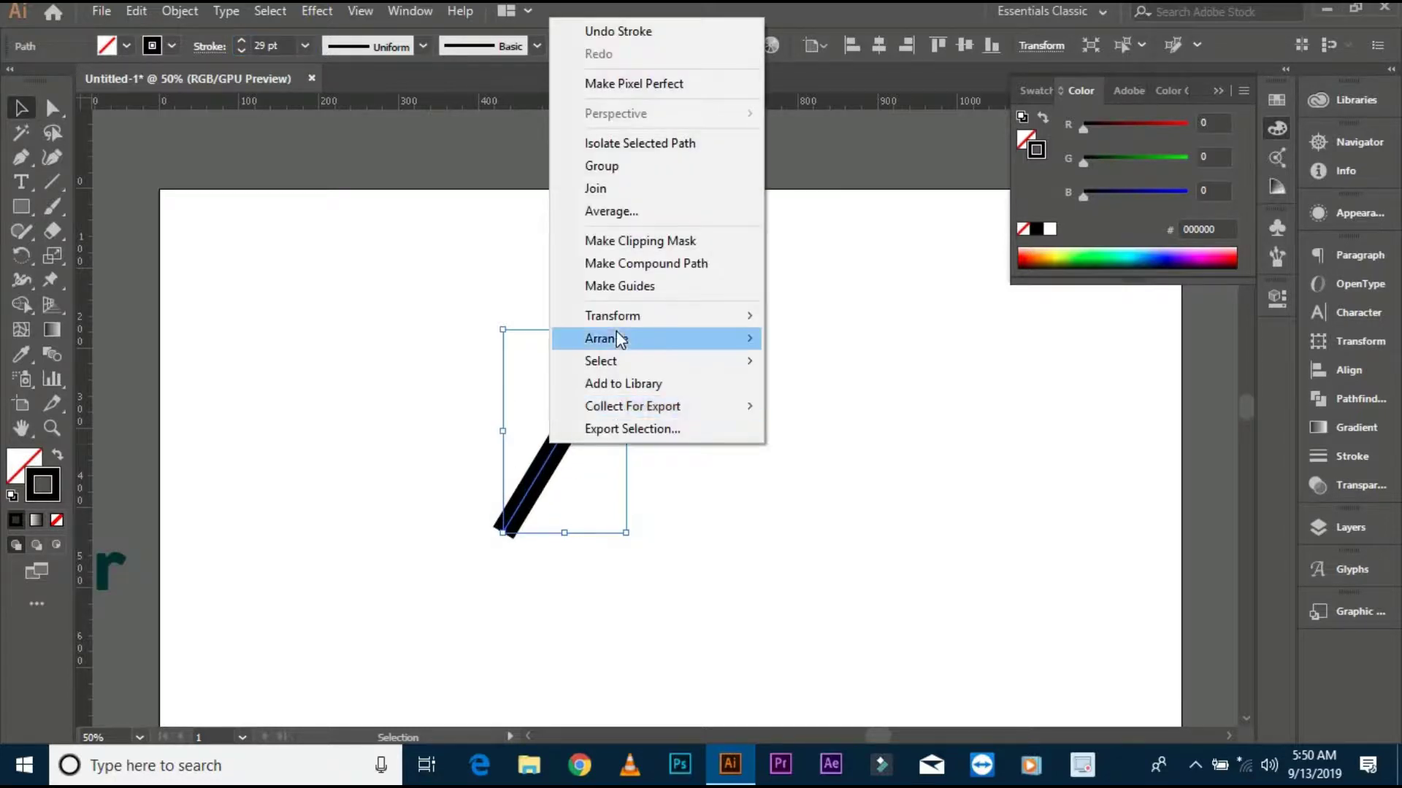
click(819, 387)
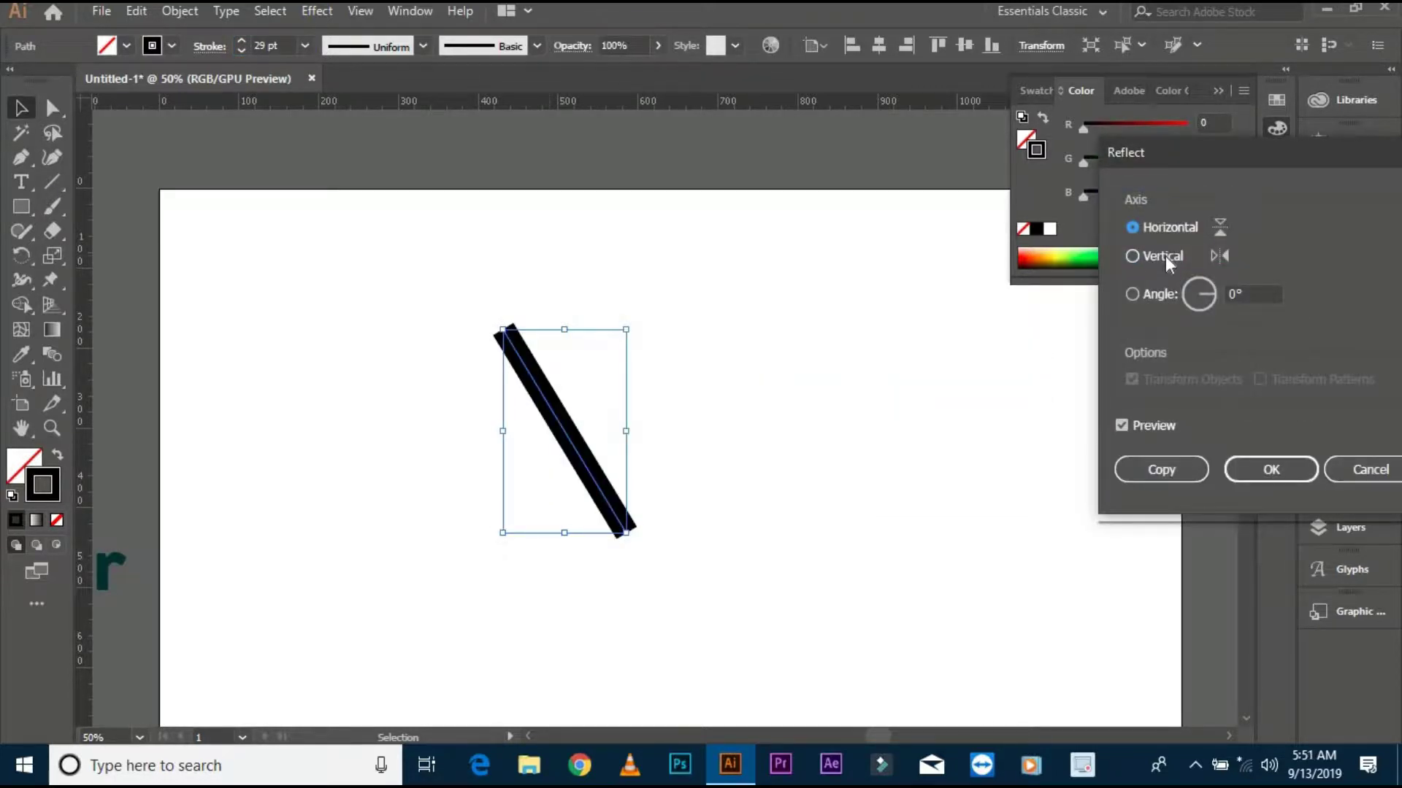
click(1133, 255)
click(1161, 469)
click(803, 467)
drag(599, 478, 719, 478)
Step: Join the two top anchor points into a single peak
scroll(672, 332, up, 3)
key(a)
drag(606, 438, 566, 416)
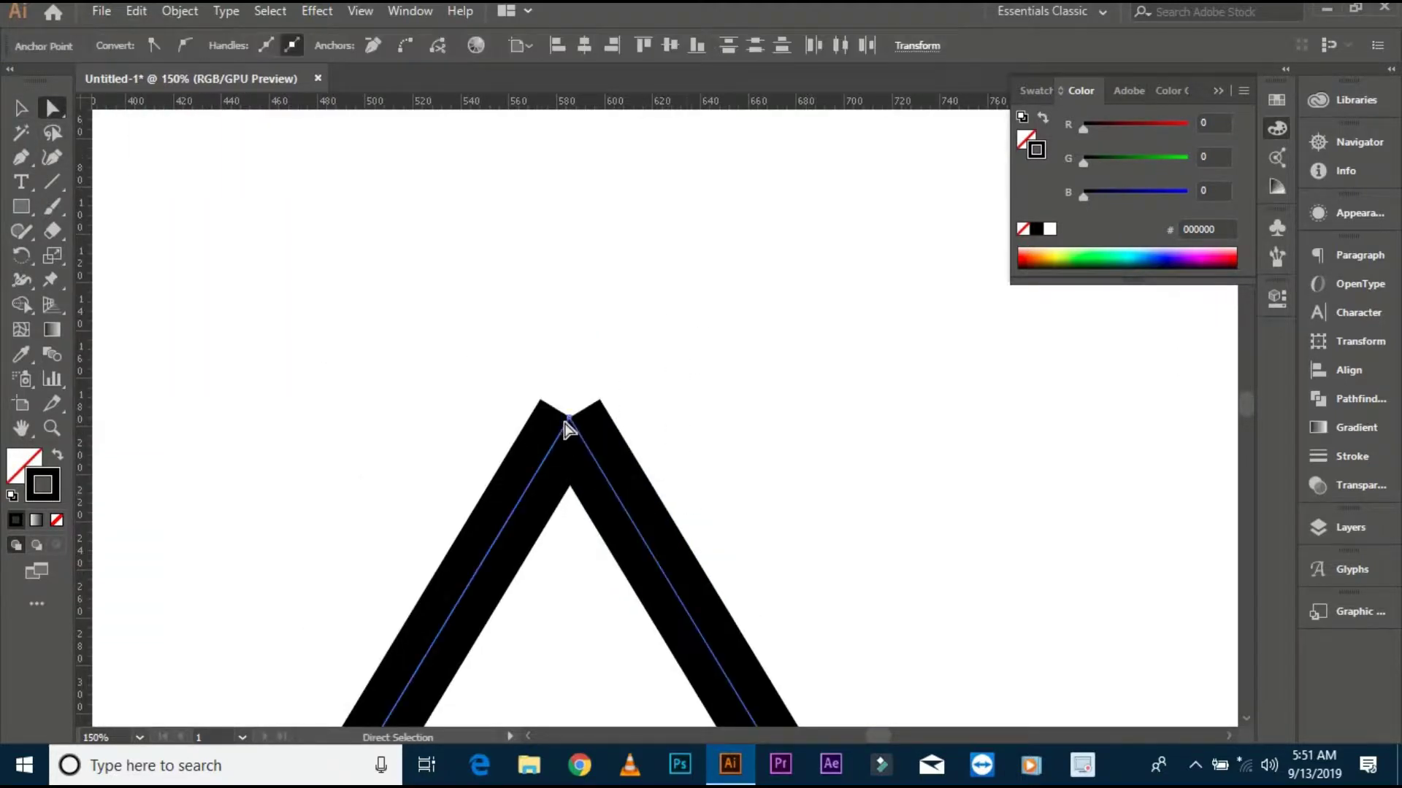
right_click(567, 417)
click(673, 163)
scroll(287, 263, down, 4)
scroll(287, 263, up, 1)
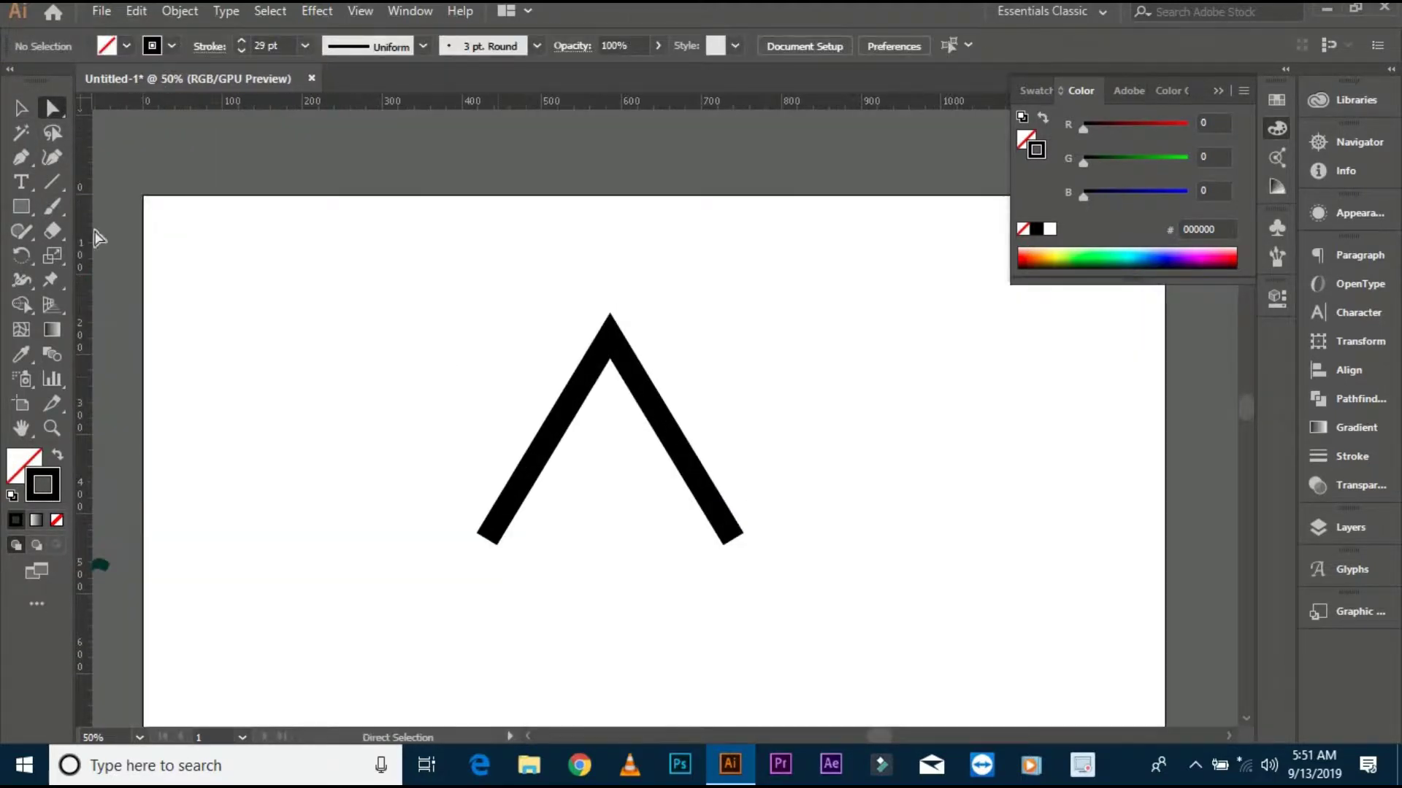
Step: Thicken the caret to 50 pt with an elliptical width profile and enlarge it
key(ctrl+a)
click(275, 45)
scroll(276, 45, up, 4)
scroll(275, 45, up, 7)
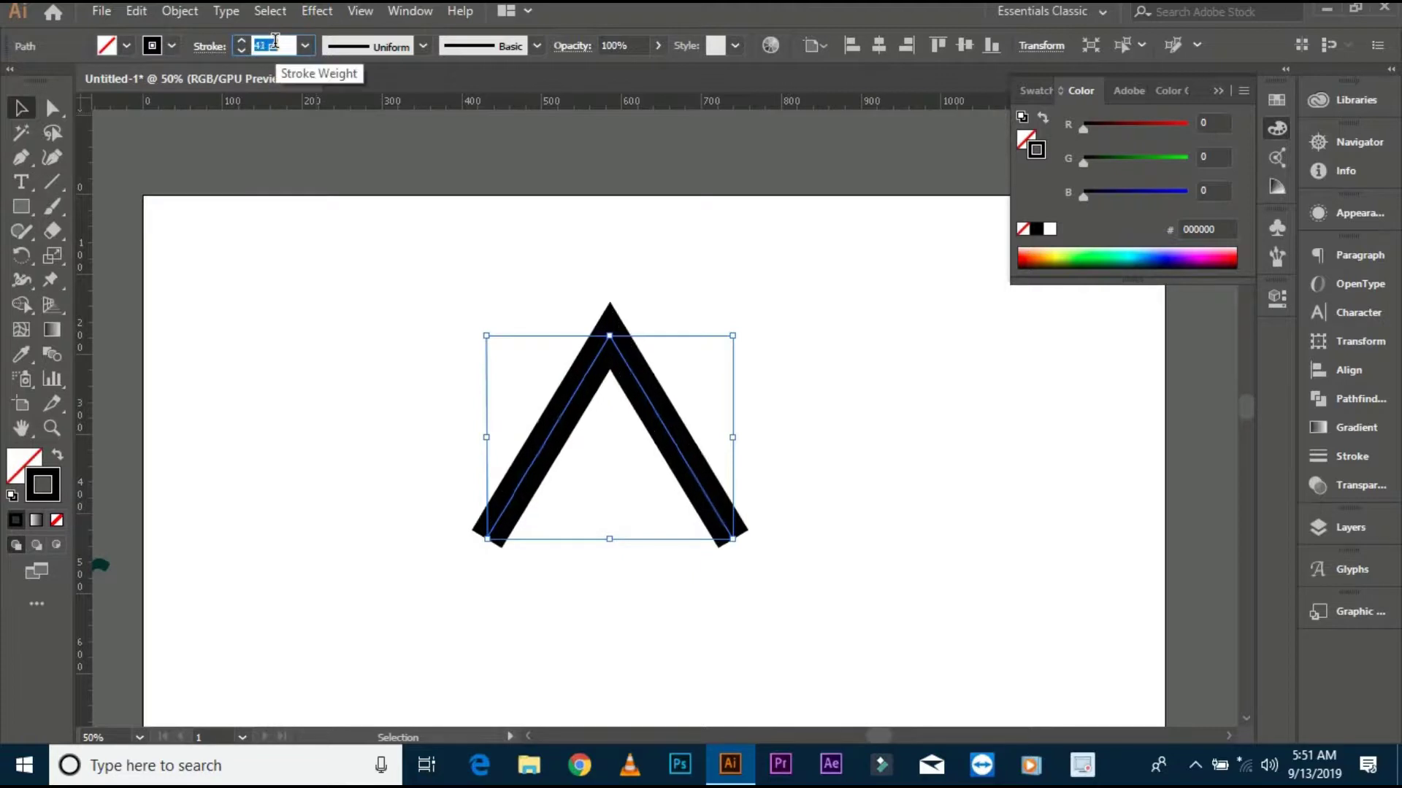
scroll(275, 45, up, 7)
scroll(276, 45, up, 3)
click(399, 56)
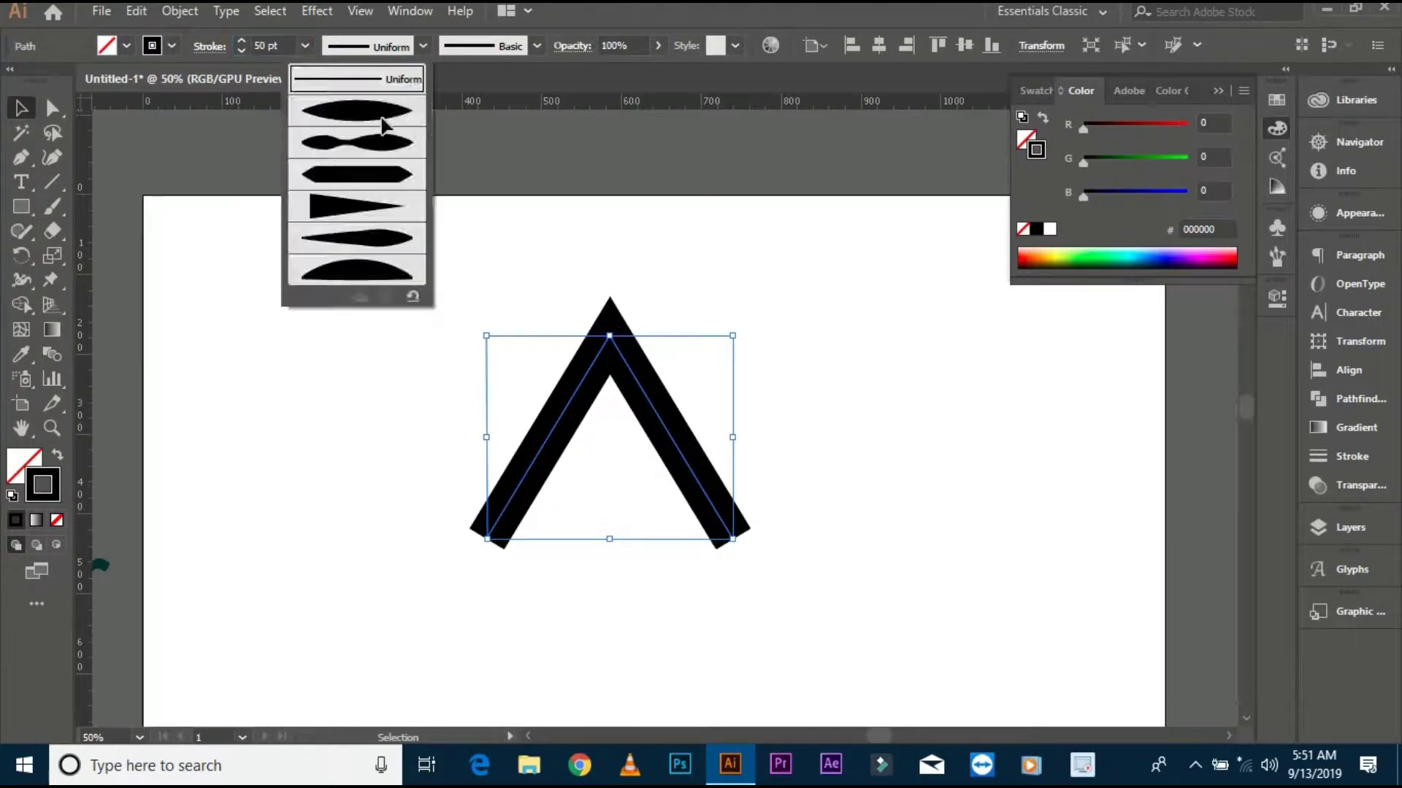
click(358, 117)
click(421, 378)
drag(421, 377, 383, 398)
click(568, 377)
drag(693, 559, 729, 582)
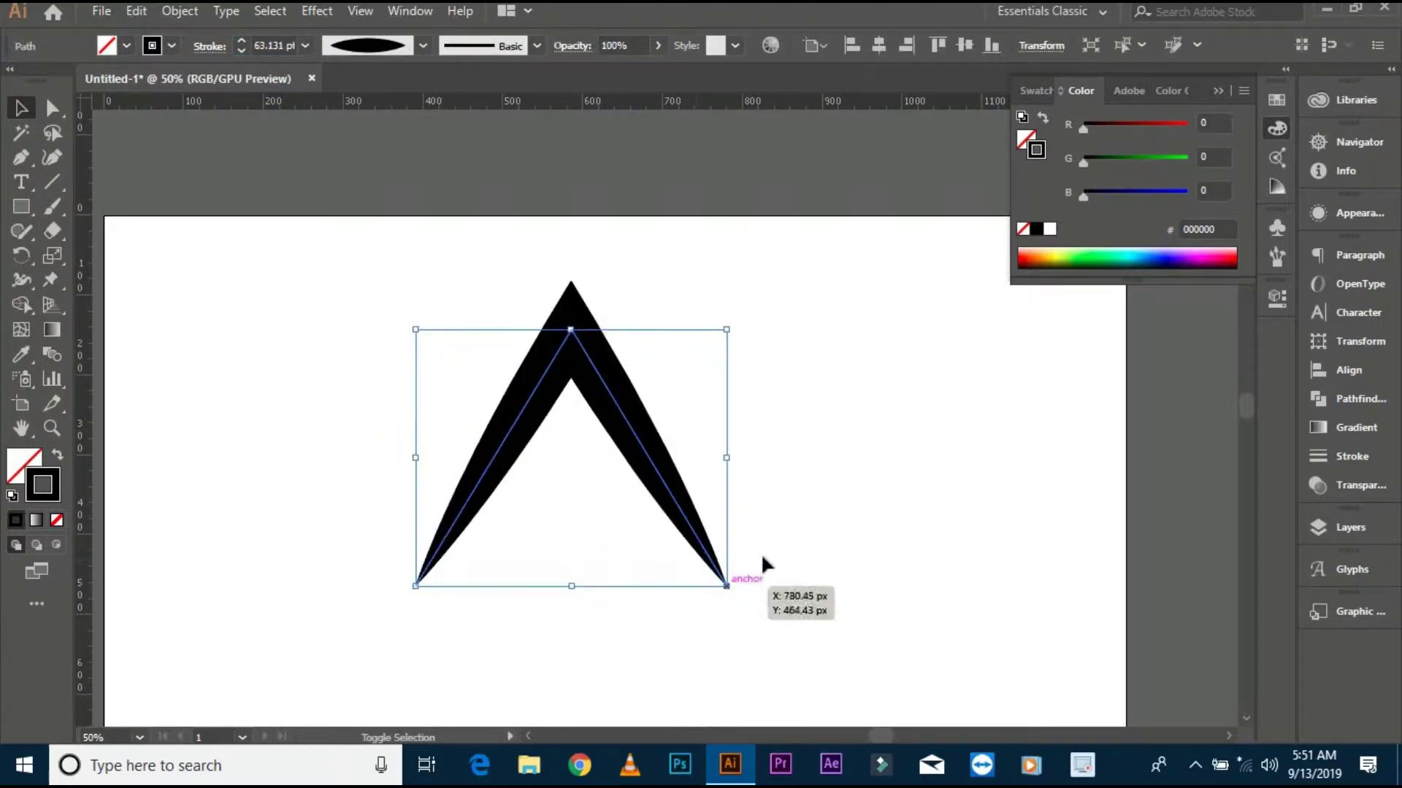
Step: Add a horizontally reflected V copy and move it up to overlap the caret
right_click(559, 482)
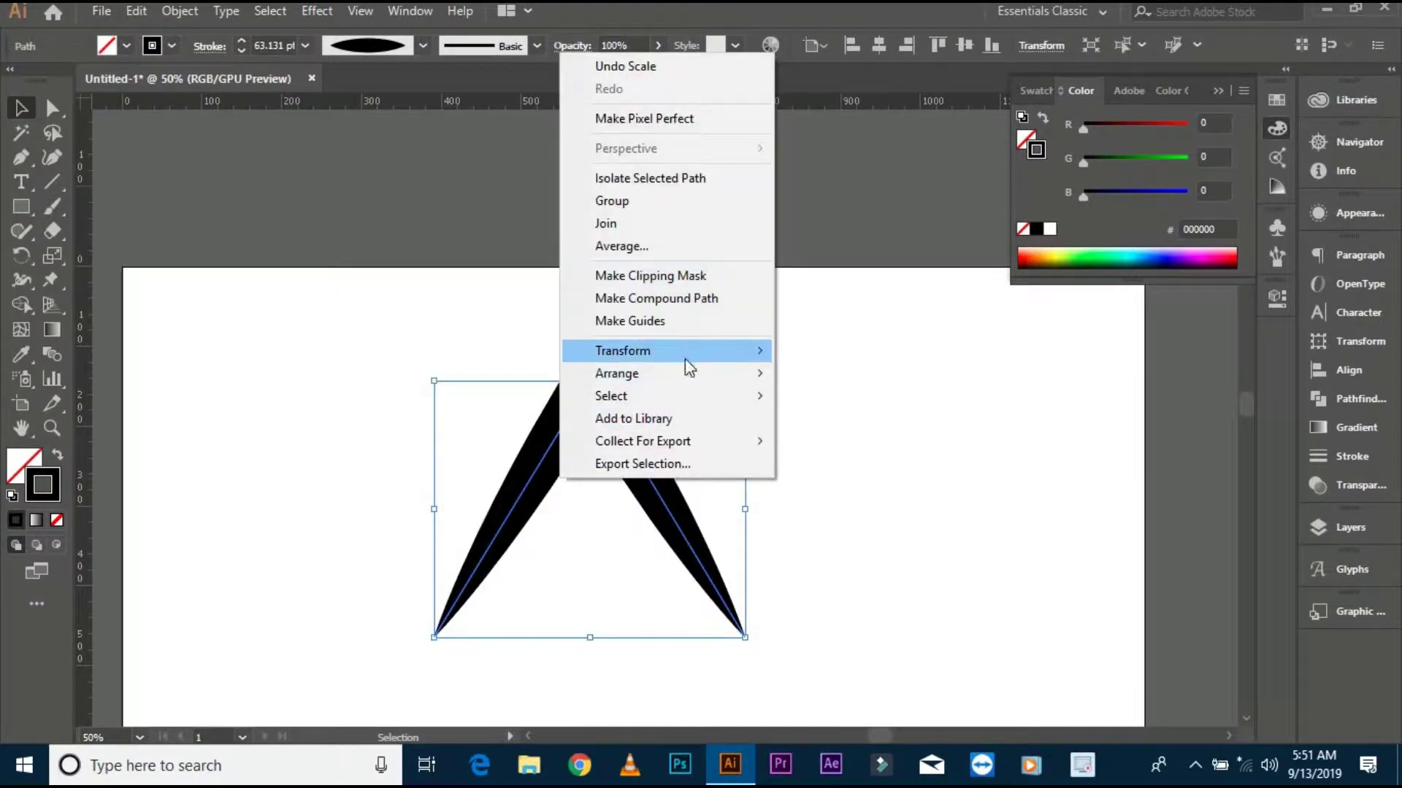
click(840, 425)
click(1153, 230)
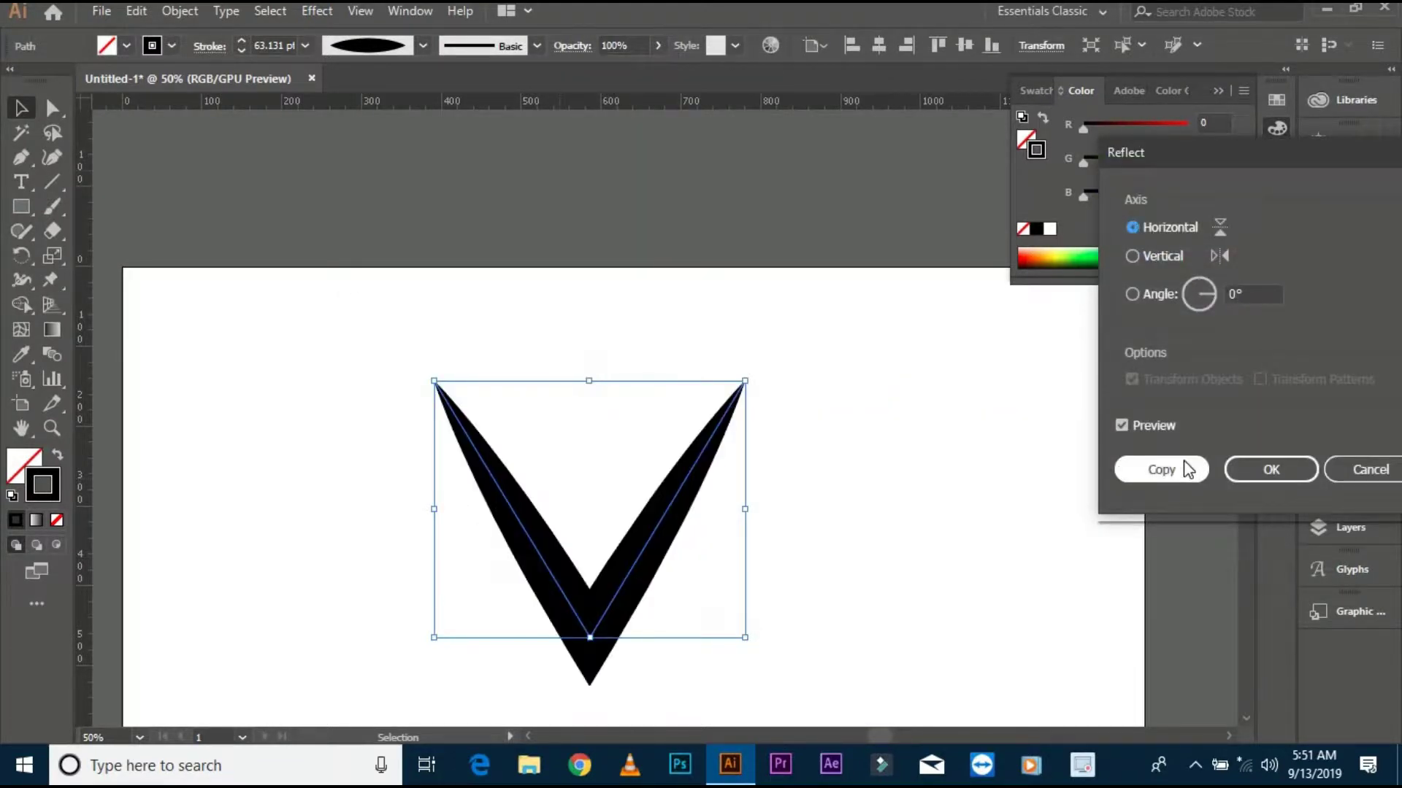
click(1160, 470)
drag(655, 544, 655, 499)
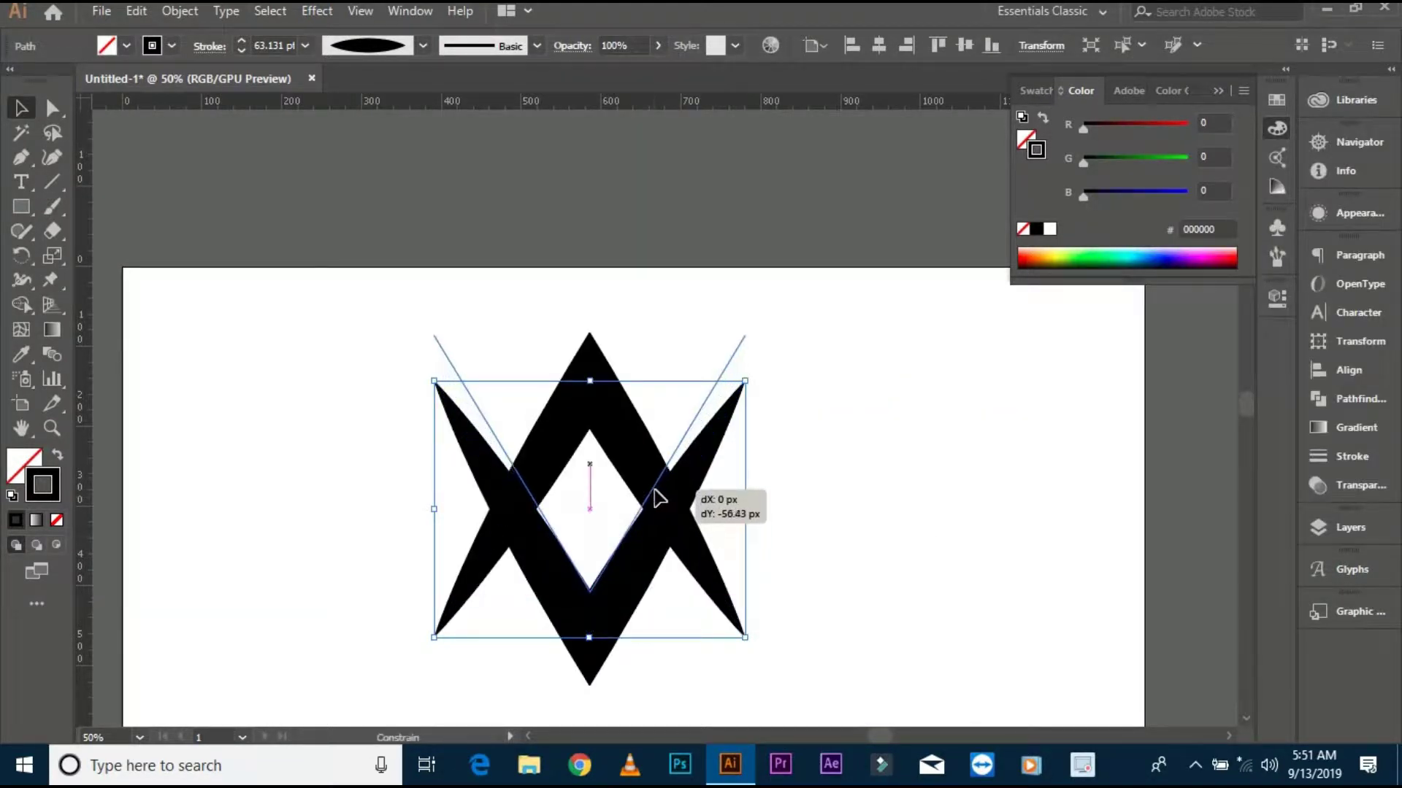
click(720, 488)
click(557, 541)
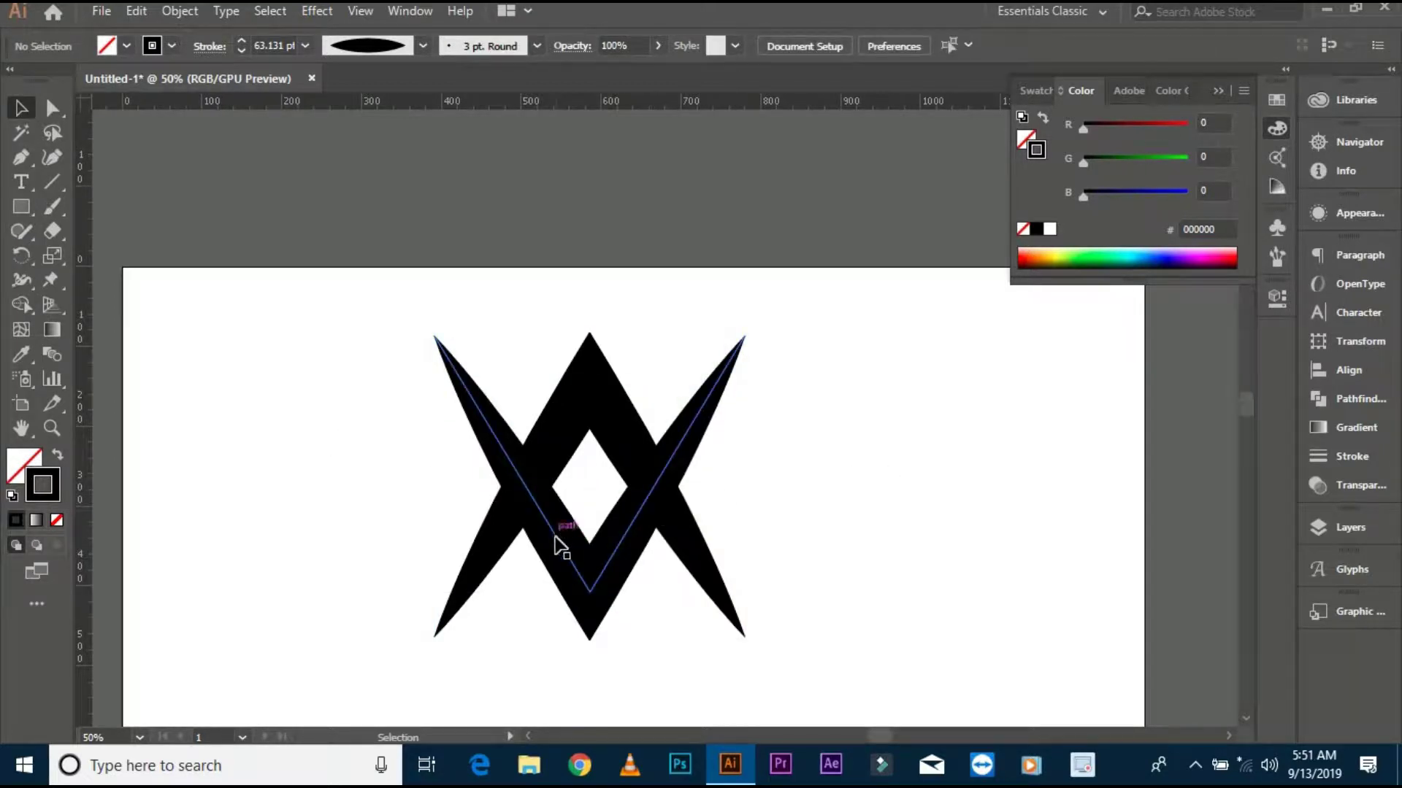
Step: Expand both strokes' appearance and merge the outer arms and V with Shape Builder
drag(307, 353, 760, 580)
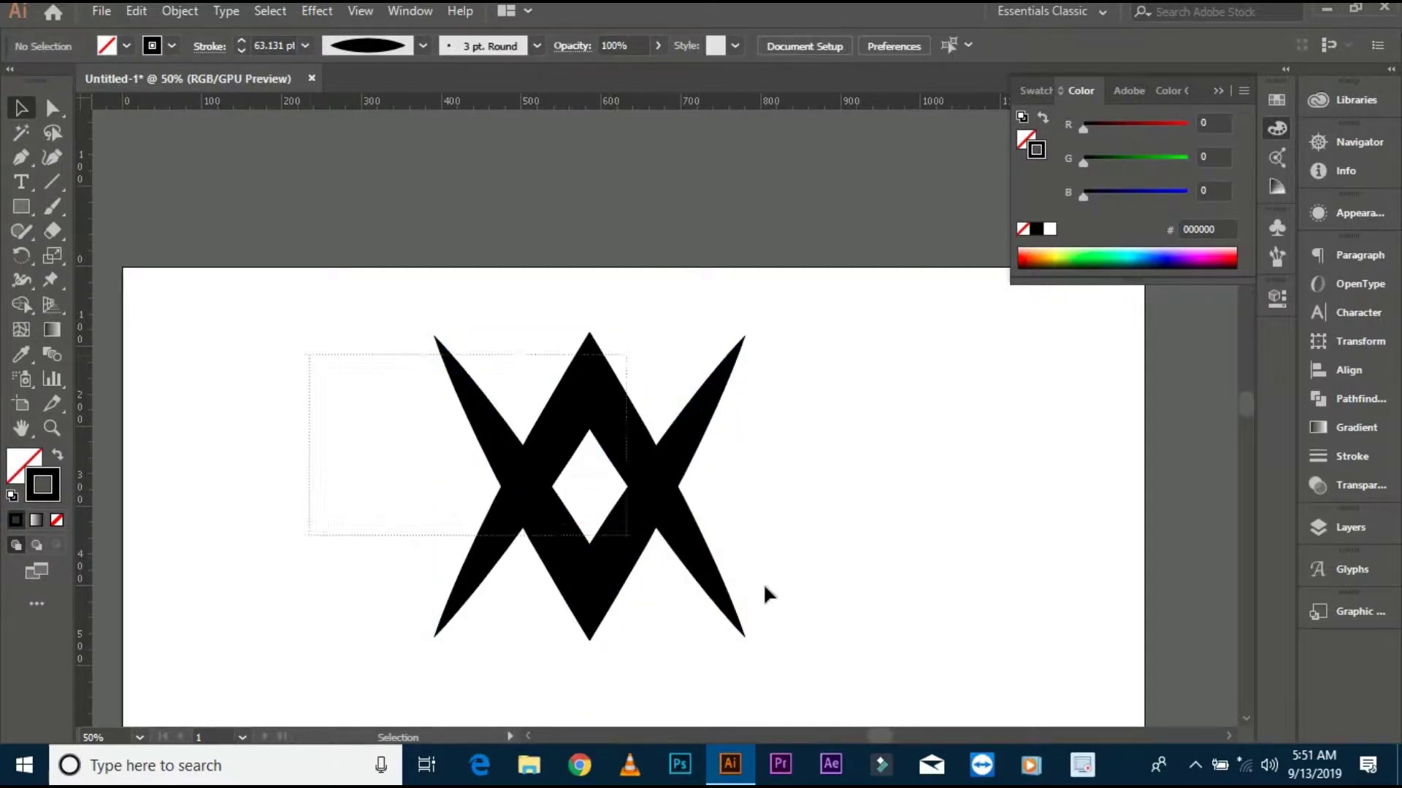
click(180, 10)
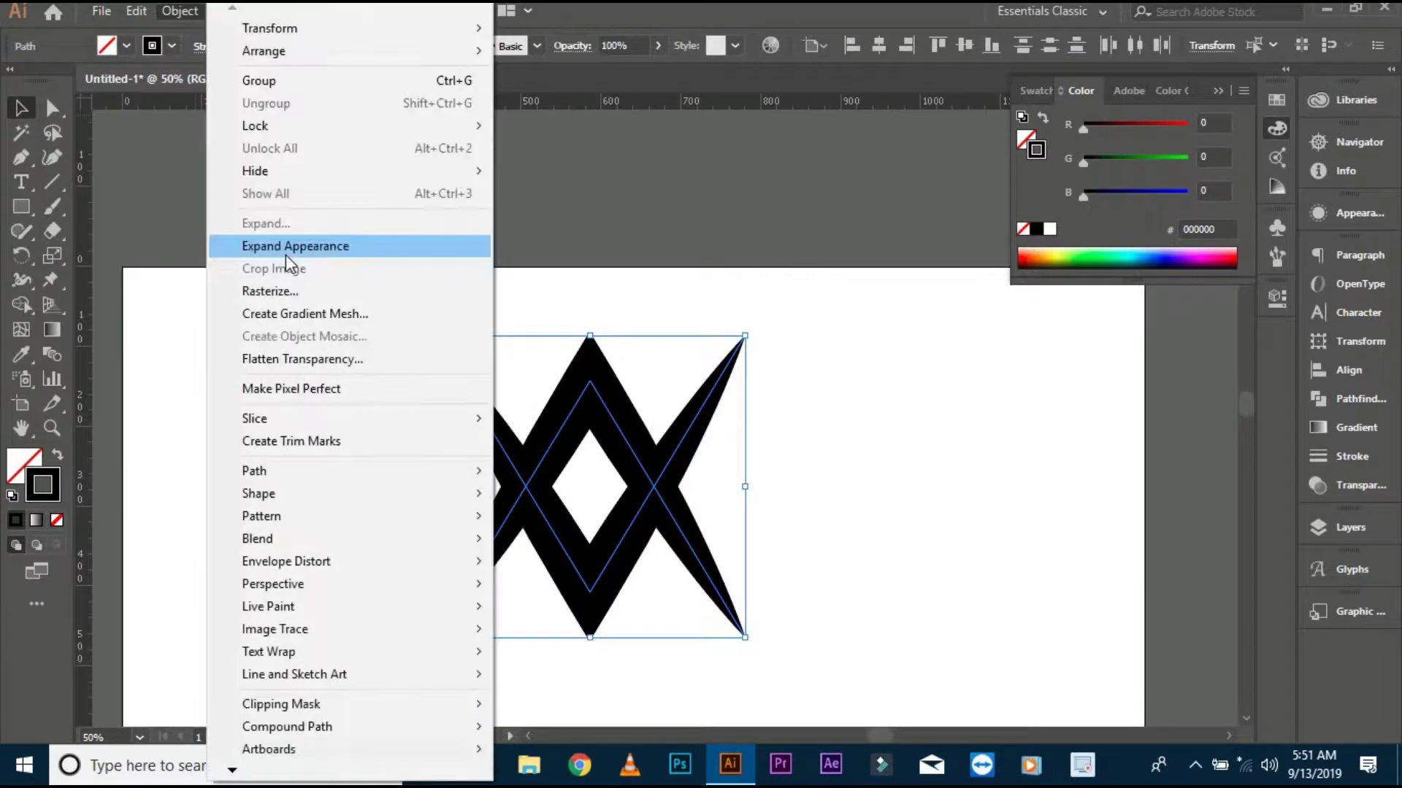
click(286, 244)
click(21, 304)
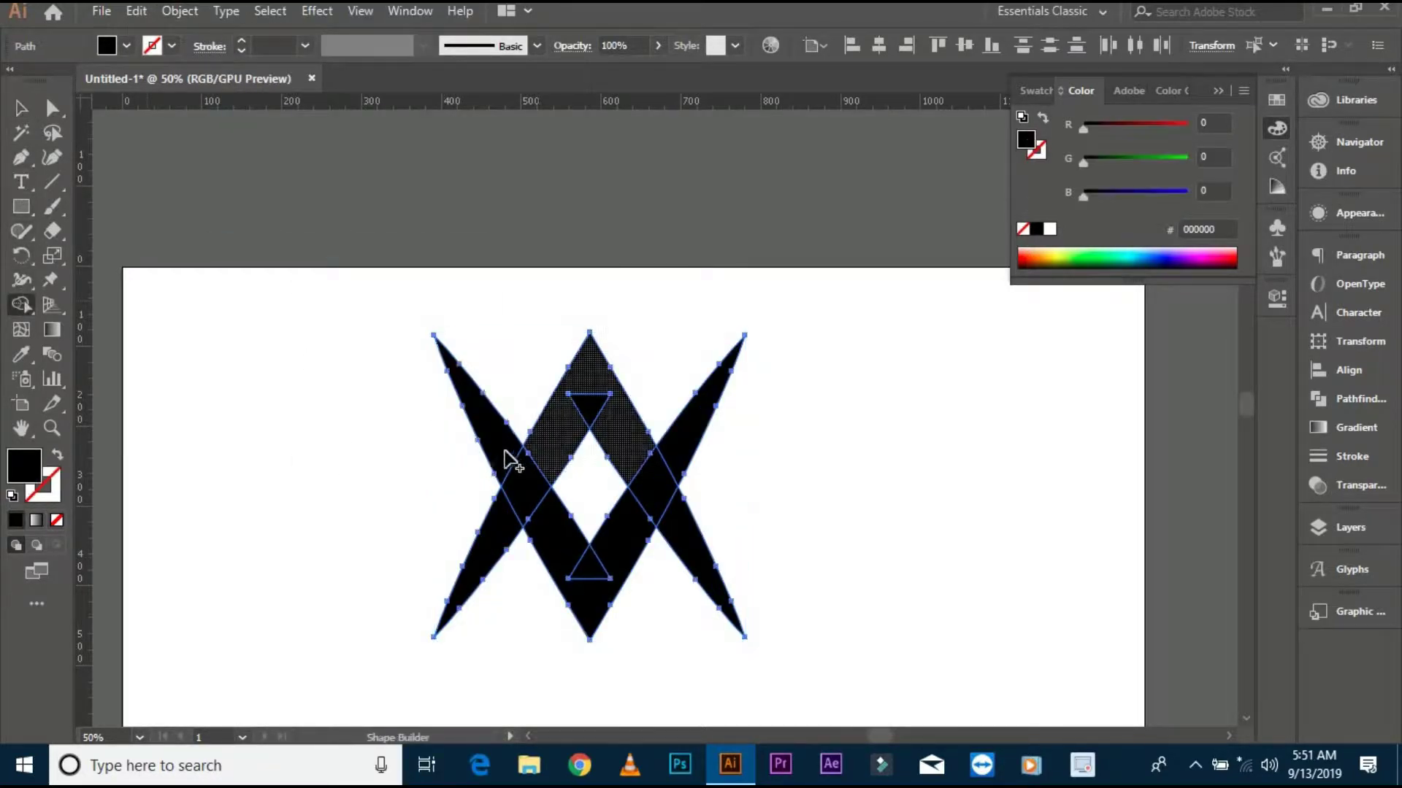
mouse_move(507, 460)
mouse_down()
mouse_move(676, 461)
mouse_move(682, 447)
mouse_up()
key(v)
click(328, 445)
drag(327, 444, 330, 397)
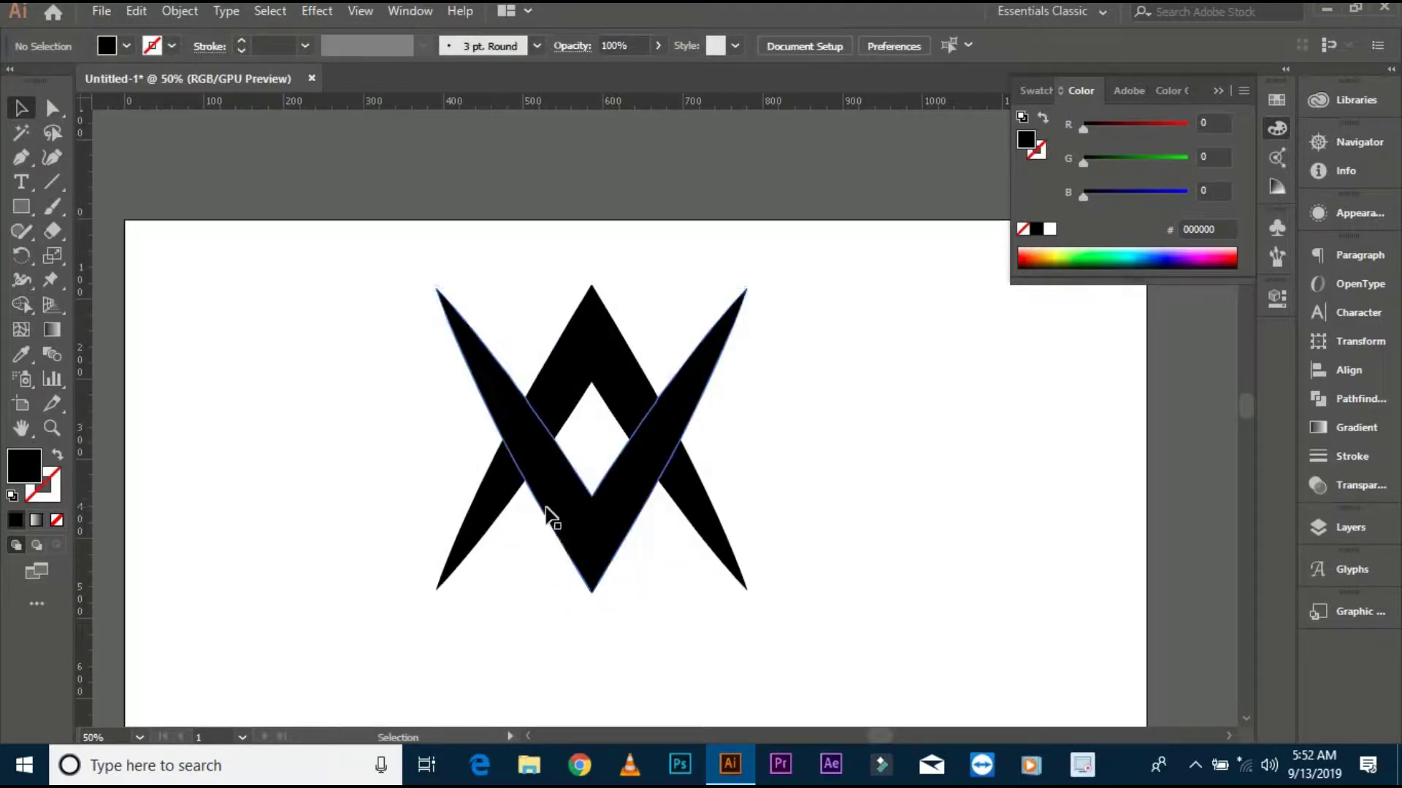
Step: Group the logo pieces, enlarge the logo, and shift the V piece down from the top piece
click(555, 520)
click(447, 428)
click(544, 400)
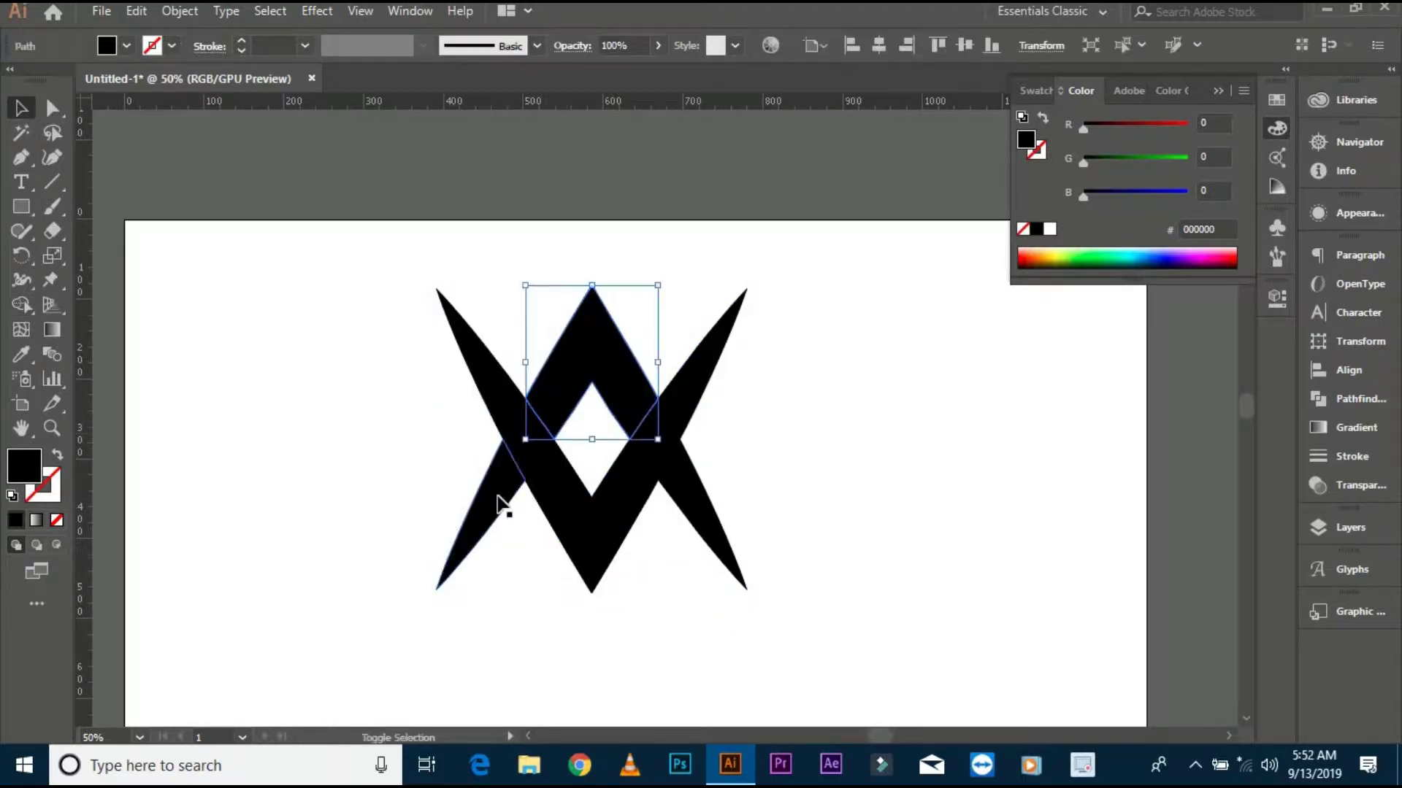
shift+click(501, 494)
right_click(690, 500)
click(741, 220)
drag(747, 590, 794, 636)
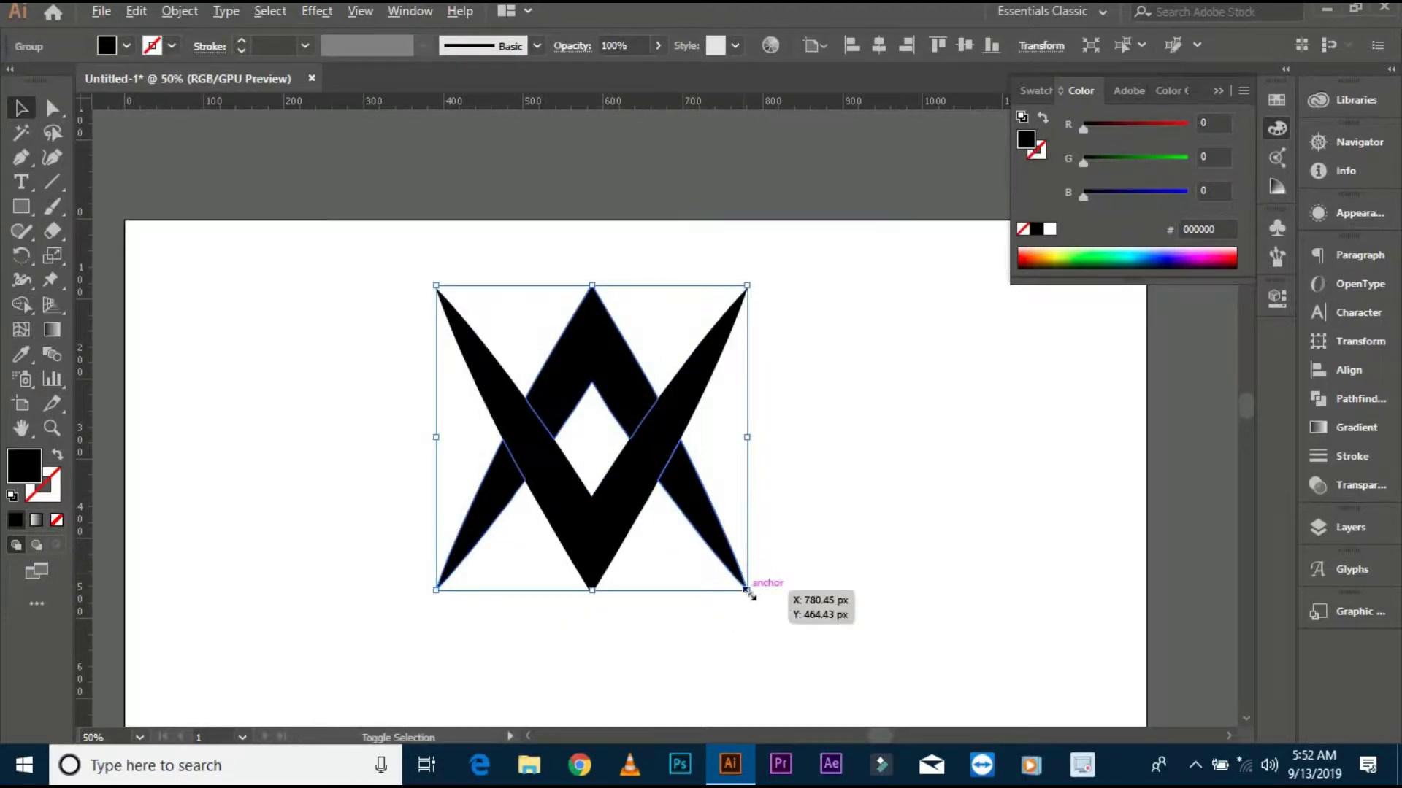
click(885, 569)
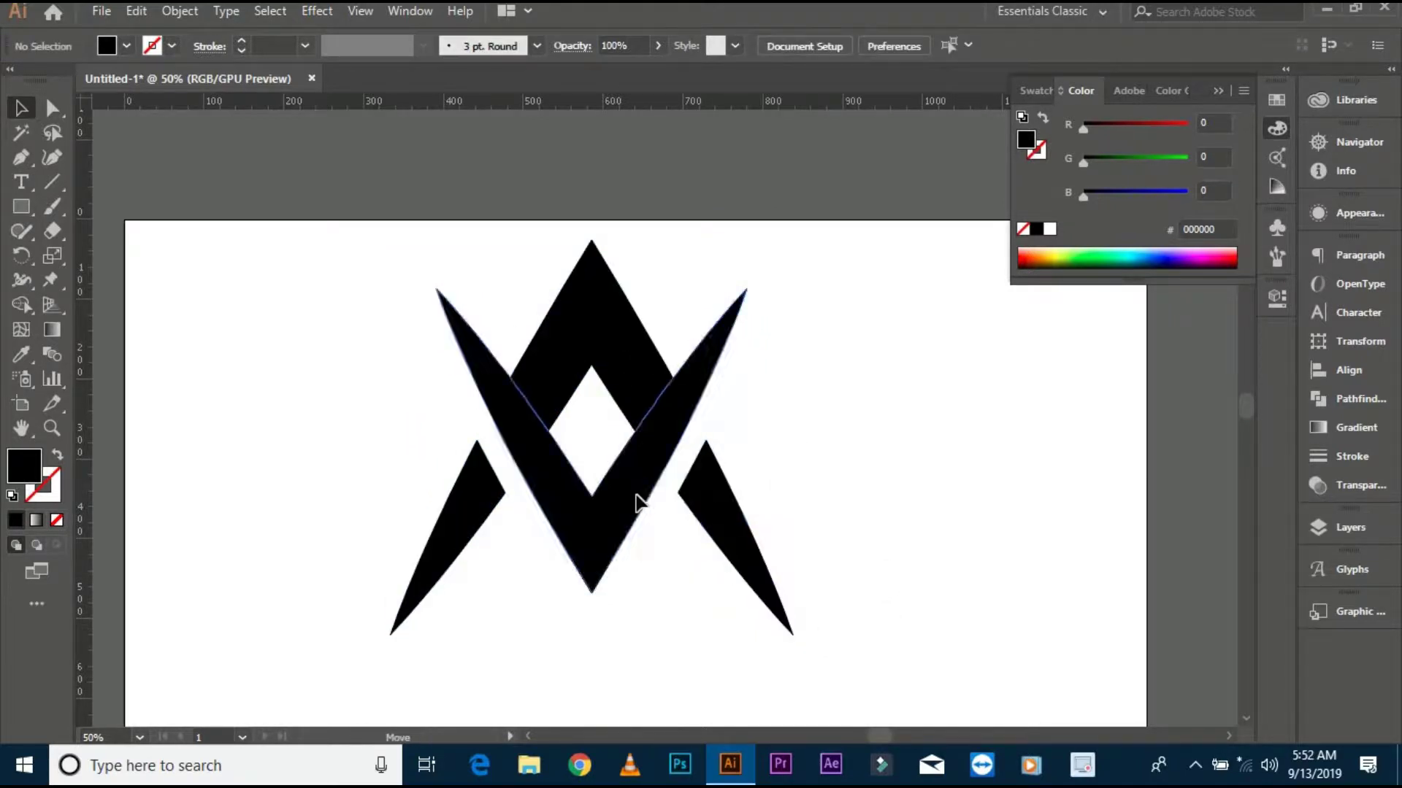
mouse_move(635, 501)
mouse_down()
mouse_move(657, 531)
mouse_move(600, 547)
mouse_up()
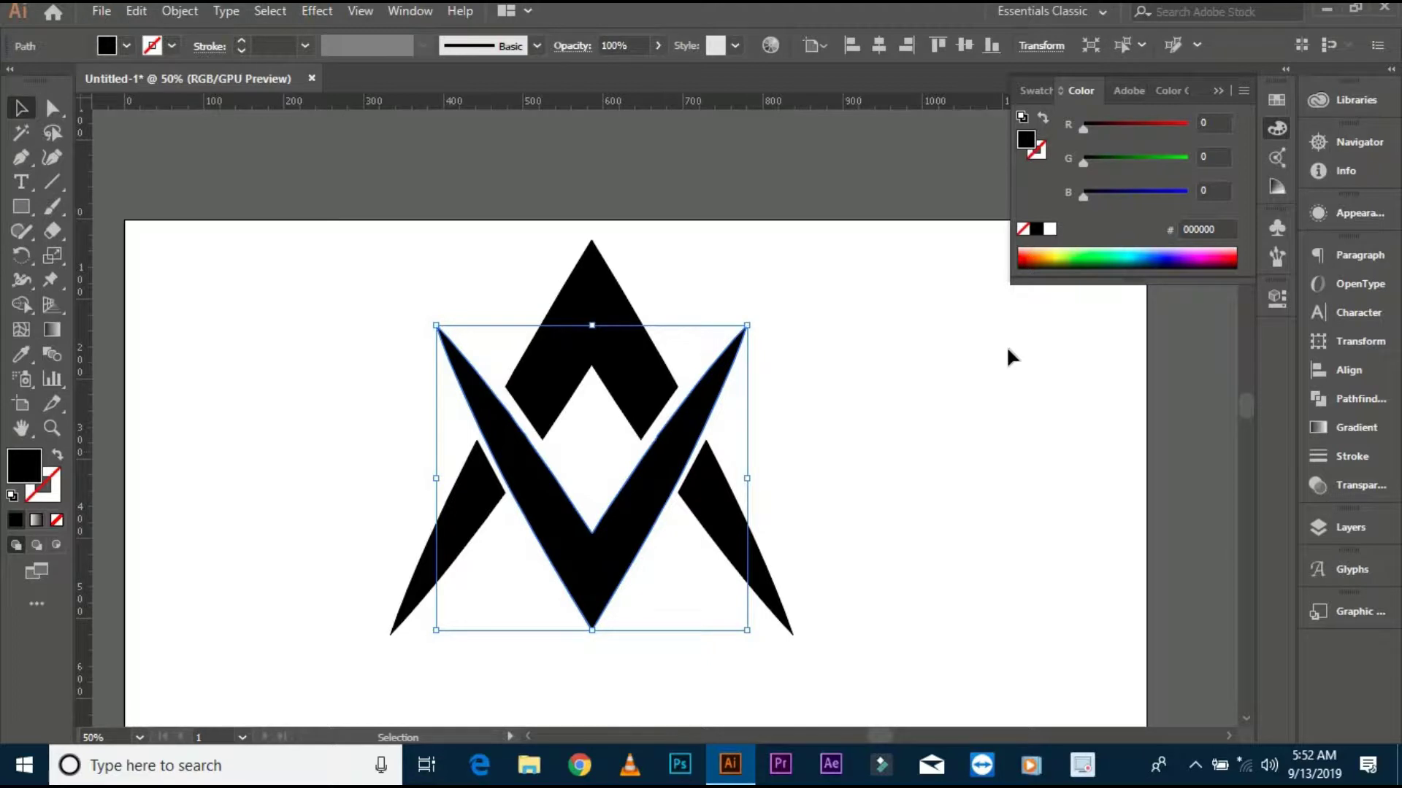
key(Up)
key(Up)
key(Up)
key(Up)
key(Up)
key(Up)
key(Up)
key(Up)
key(Up)
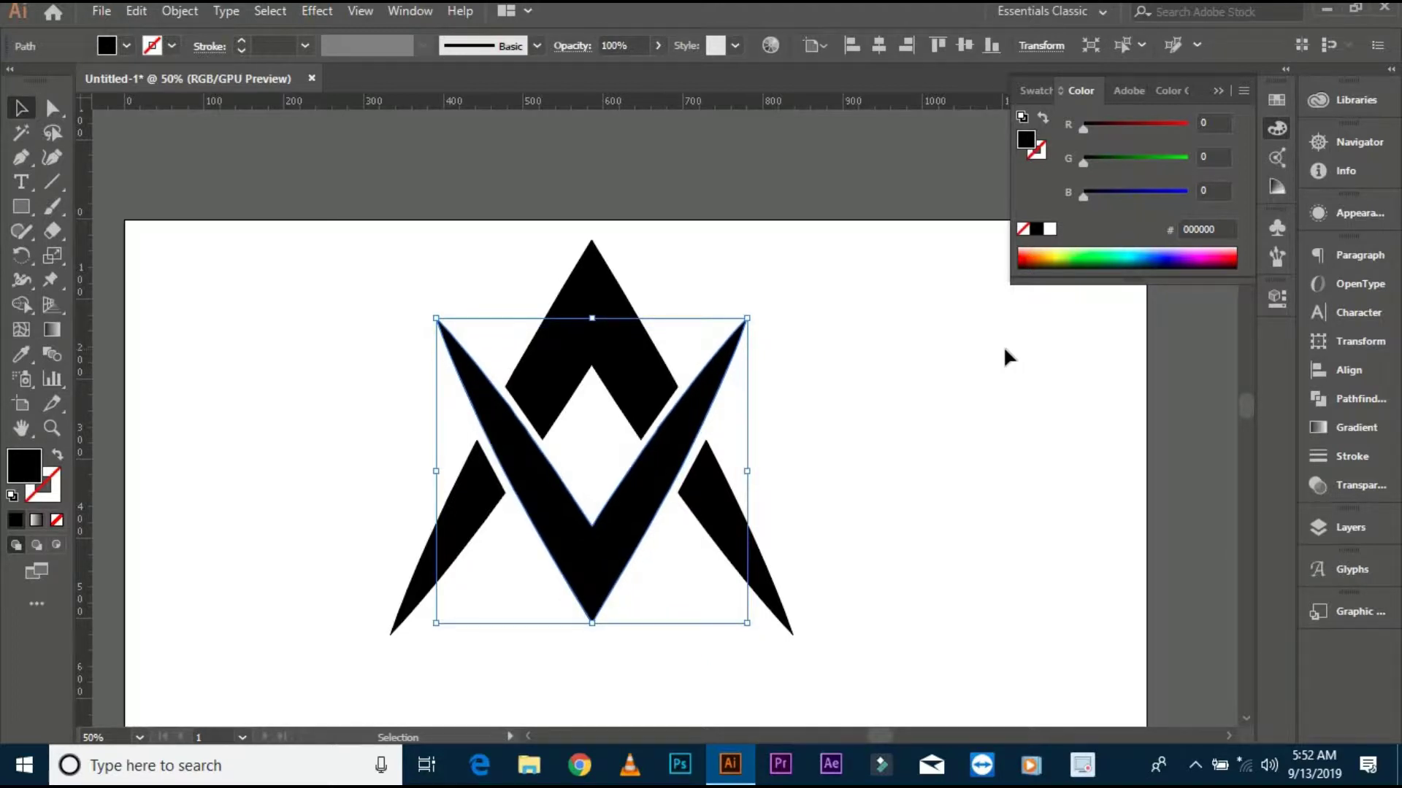
Step: Flip the whole logo vertically, widen it, then shrink it to size
drag(300, 288, 875, 642)
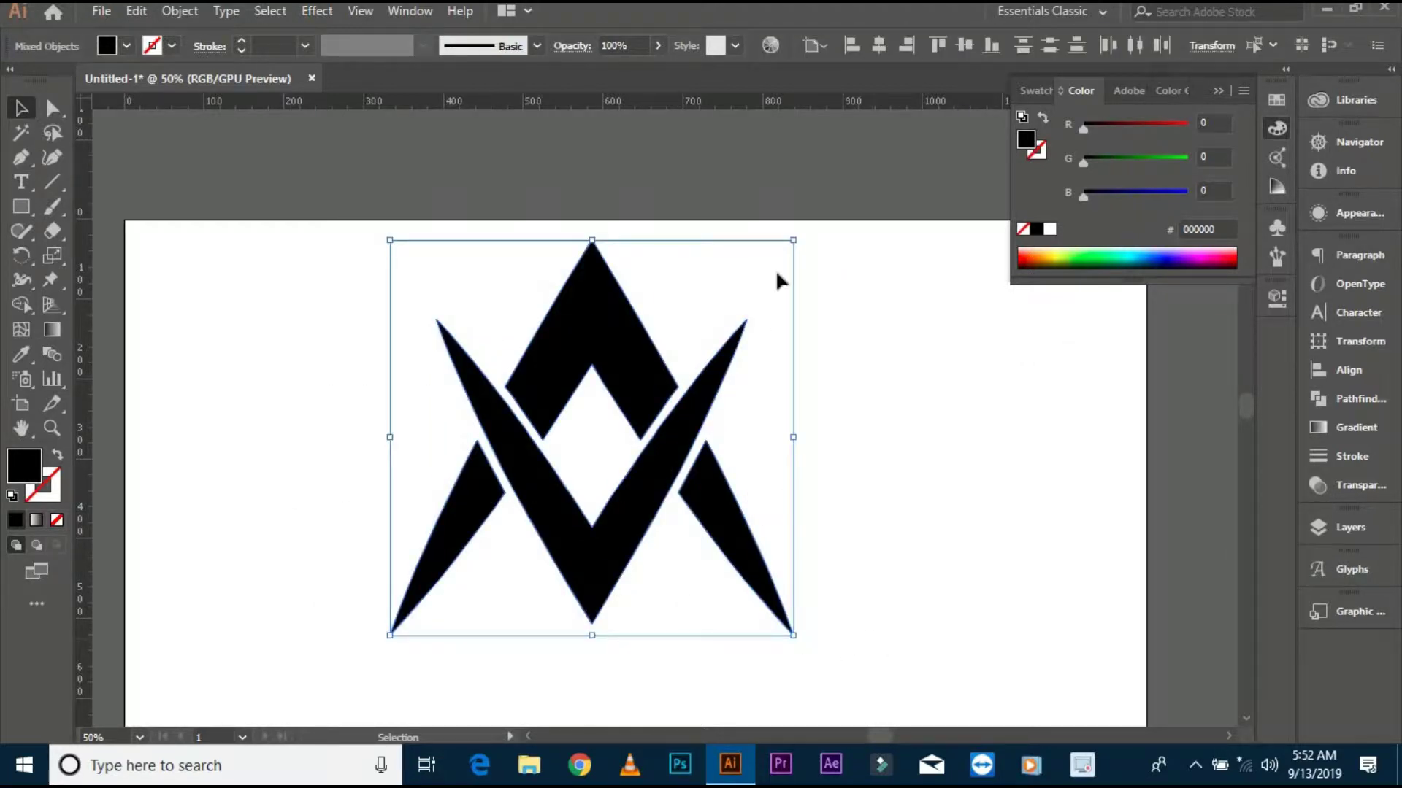
drag(803, 235, 796, 635)
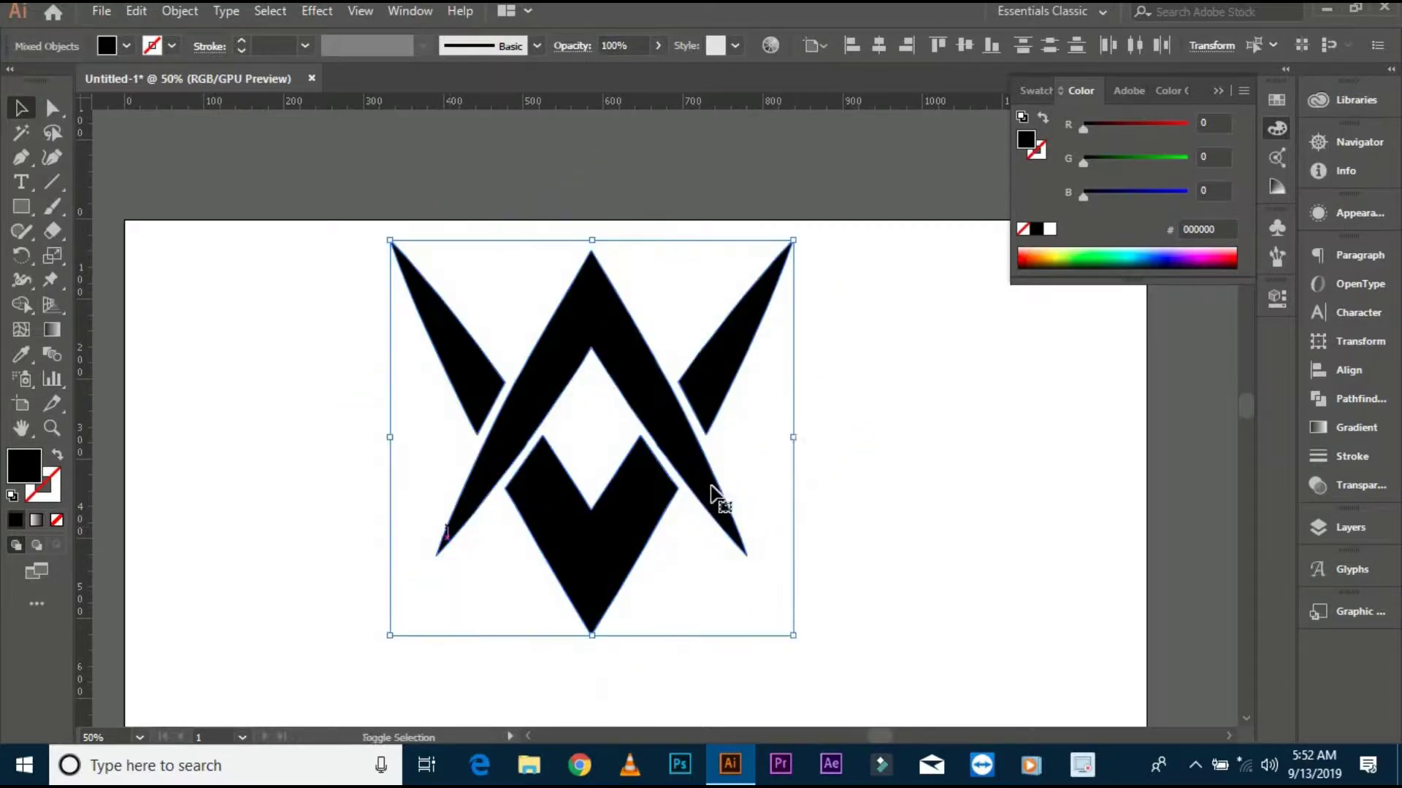
drag(798, 438, 908, 438)
click(961, 478)
scroll(930, 479, down, 1)
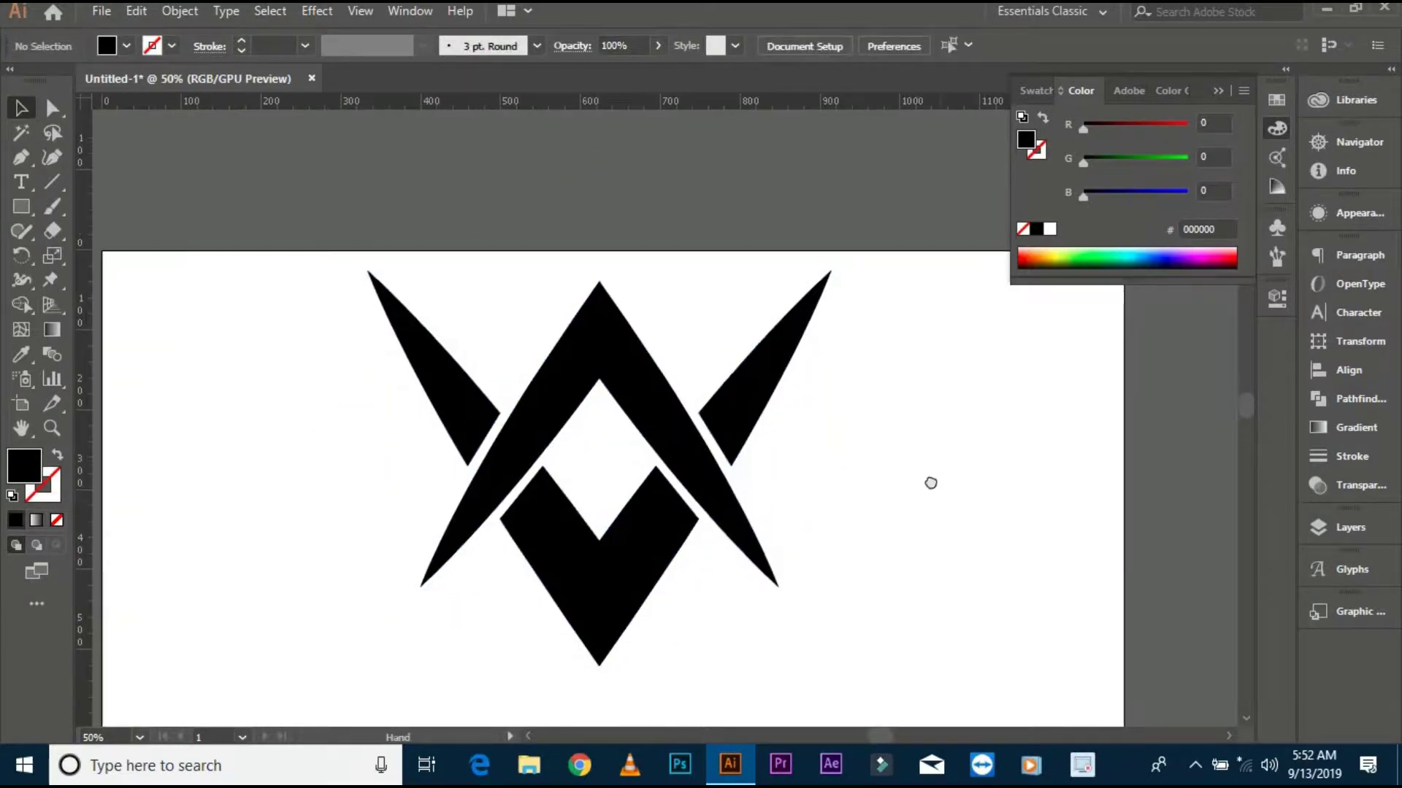
mouse_move(456, 394)
mouse_down()
mouse_move(861, 578)
mouse_move(823, 547)
mouse_up()
Step: Move the logo aside and bring the artboard back into view
click(825, 485)
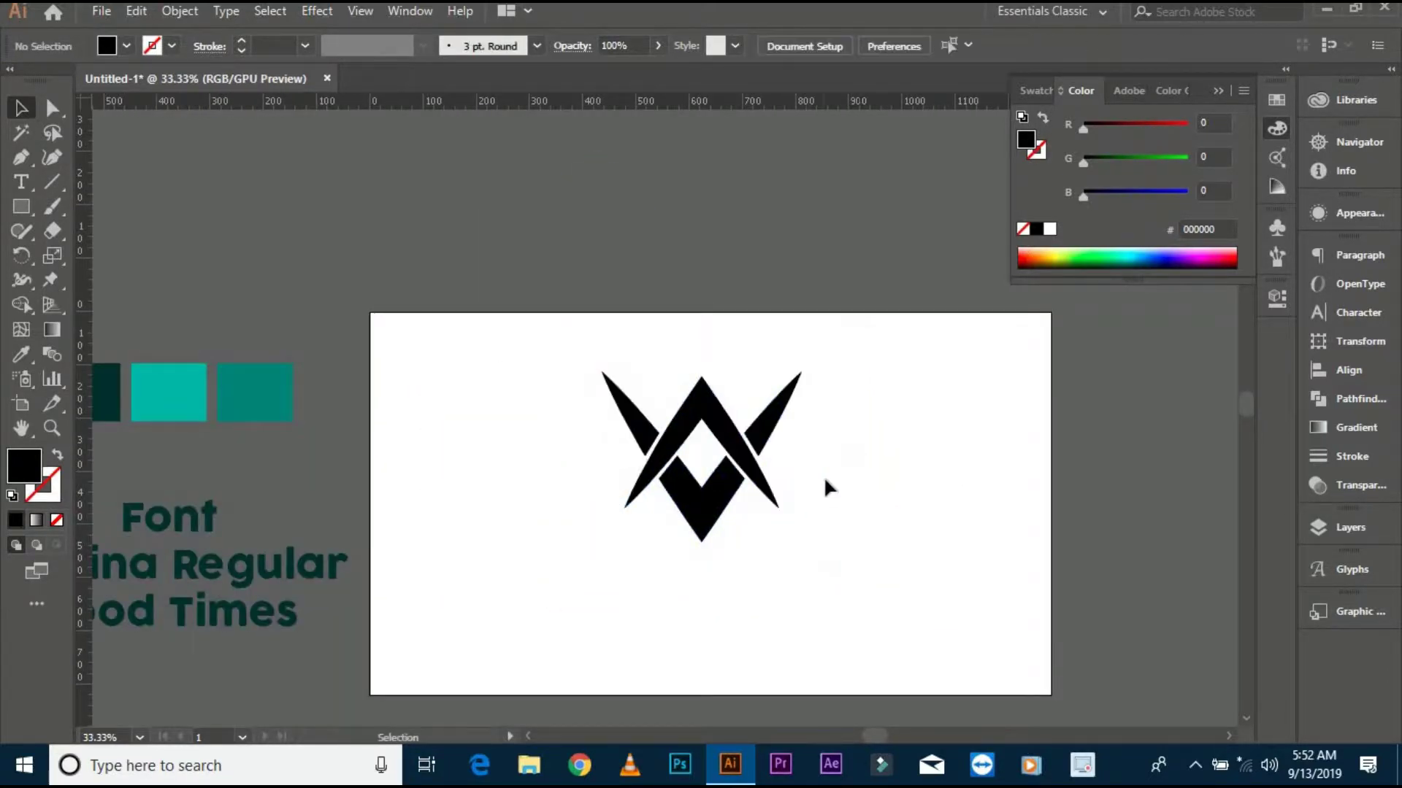
scroll(813, 511, up, 1)
scroll(276, 259, up, 1)
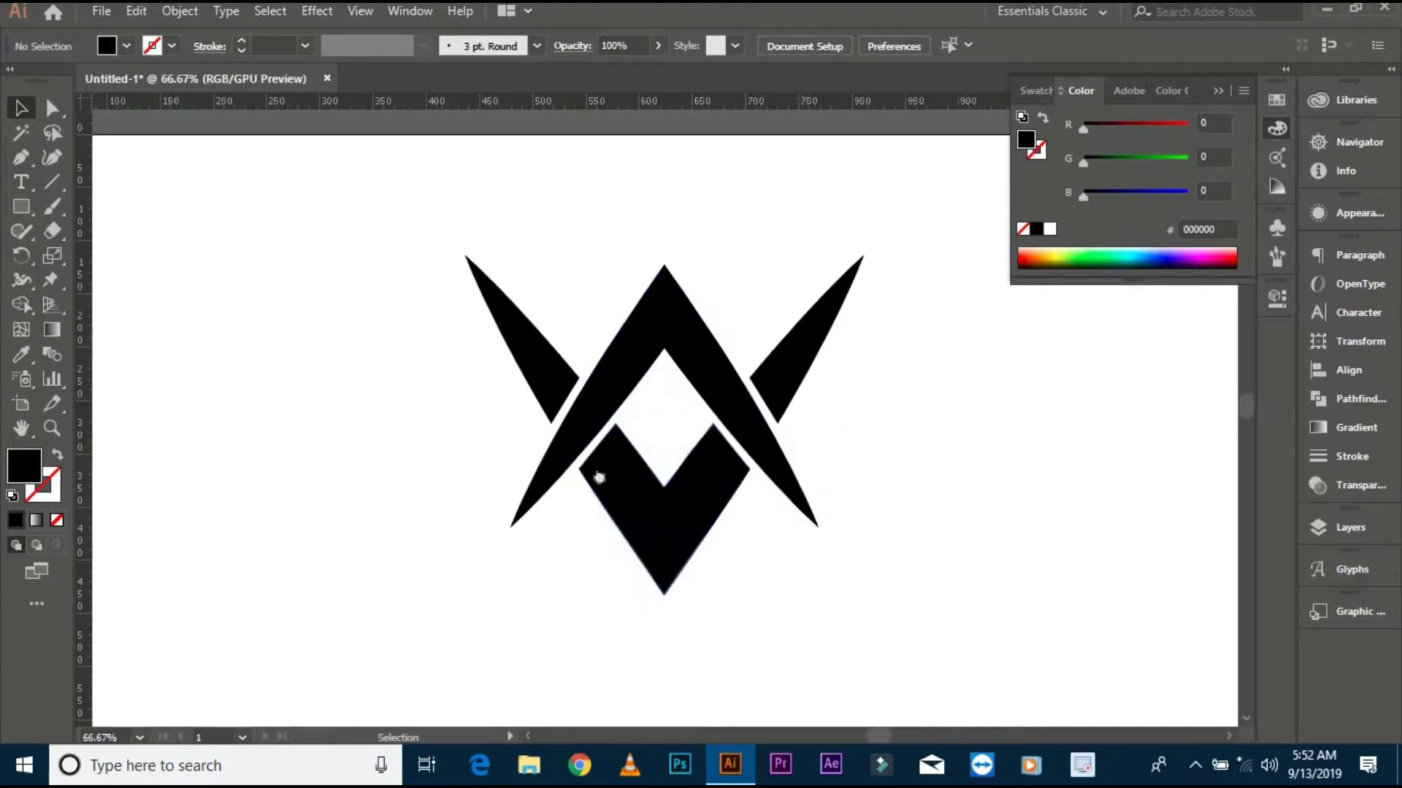
mouse_move(275, 259)
mouse_down()
mouse_move(909, 588)
mouse_move(454, 447)
mouse_move(950, 468)
mouse_up()
scroll(909, 588, down, 1)
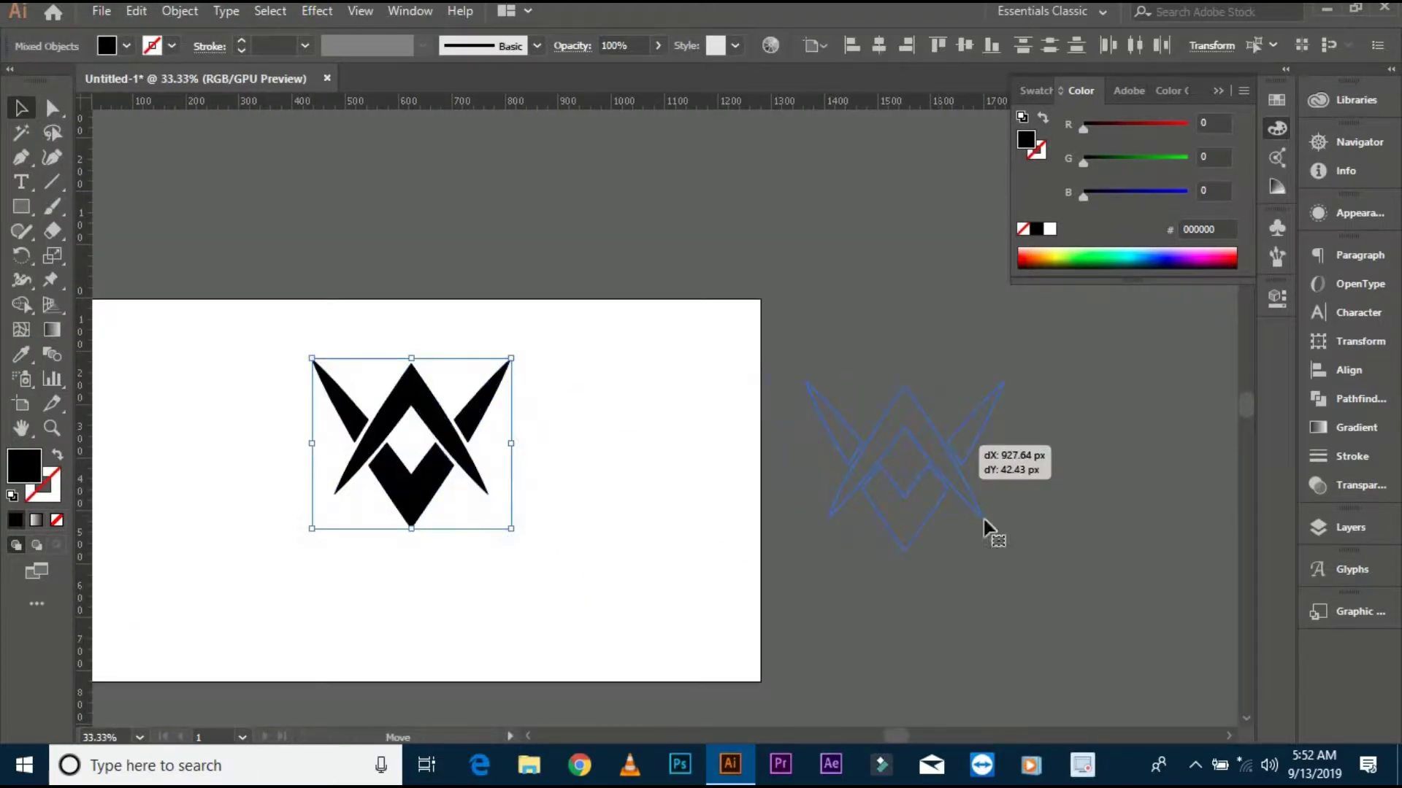
click(761, 538)
drag(761, 537, 940, 482)
Step: Draw an artboard-covering rectangle, fill it with dark teal #082D2A, and lock it
click(21, 207)
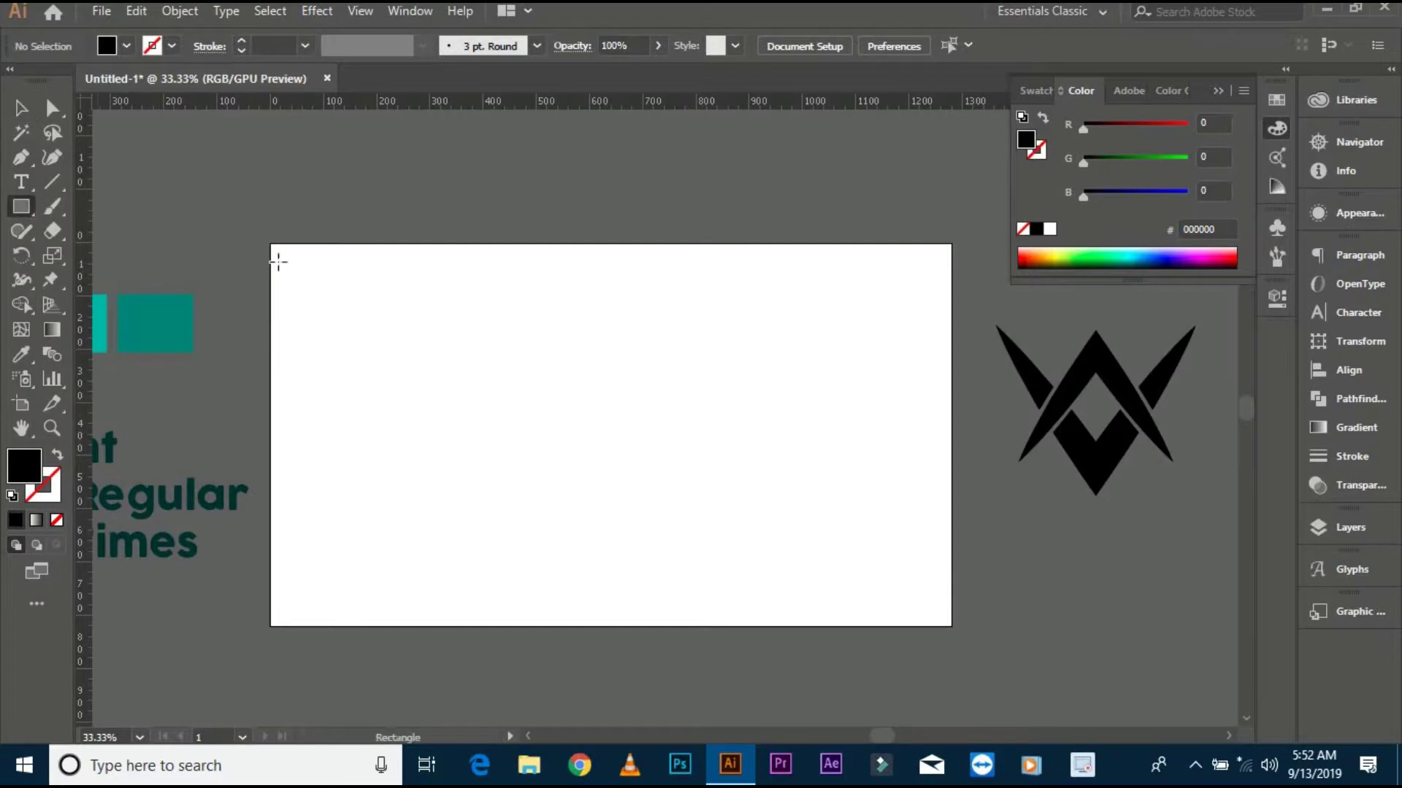
drag(270, 243, 952, 626)
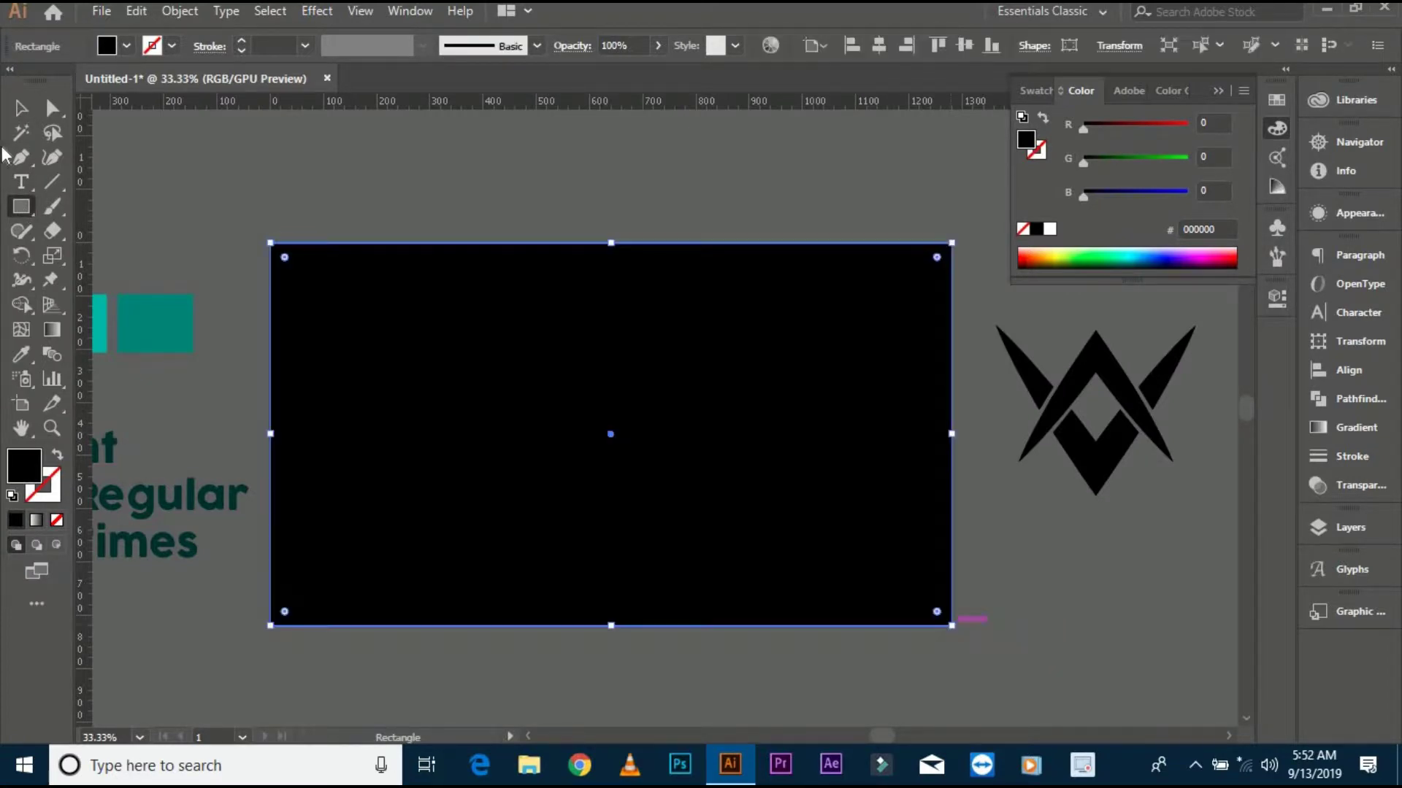
click(20, 354)
scroll(168, 314, left, 3)
click(190, 328)
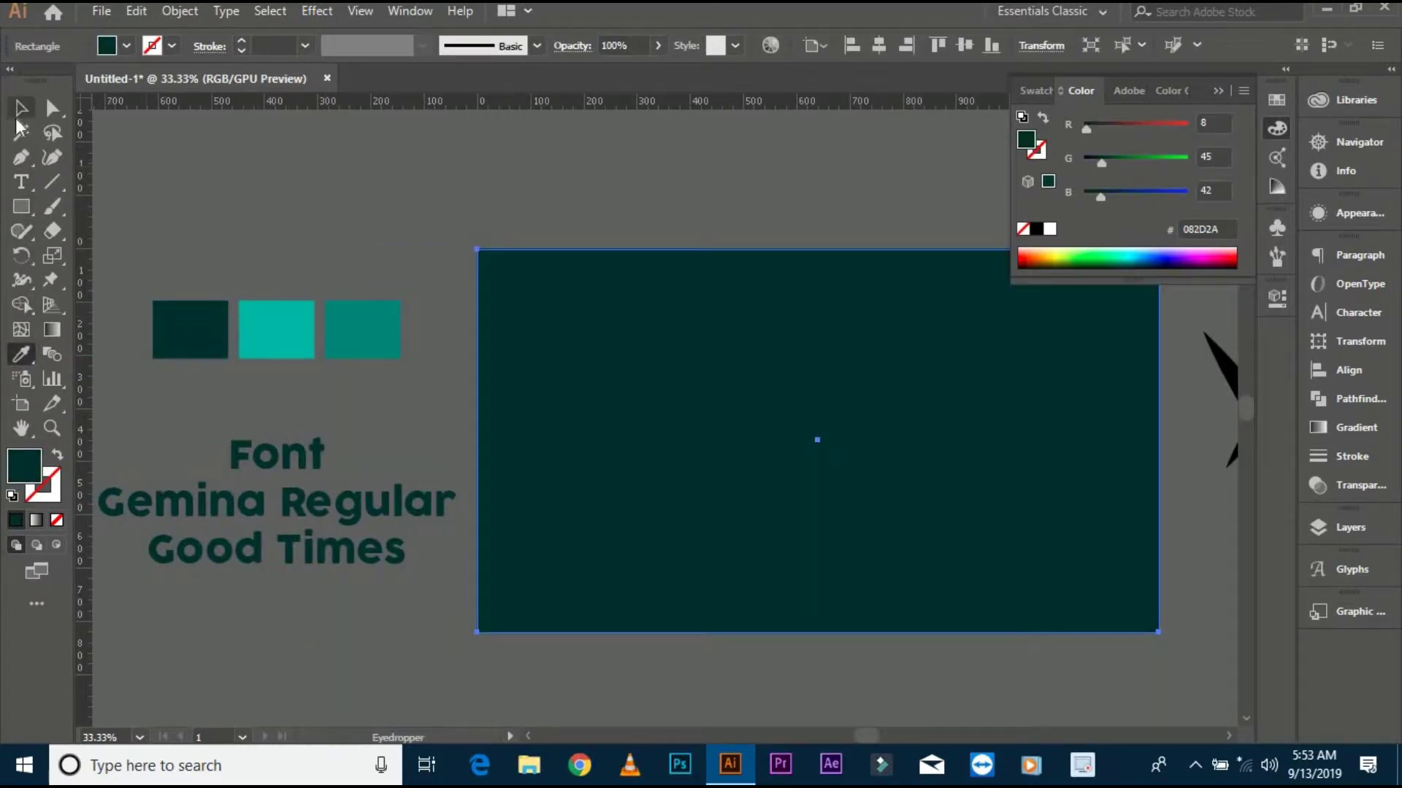
key(v)
click(180, 10)
click(571, 124)
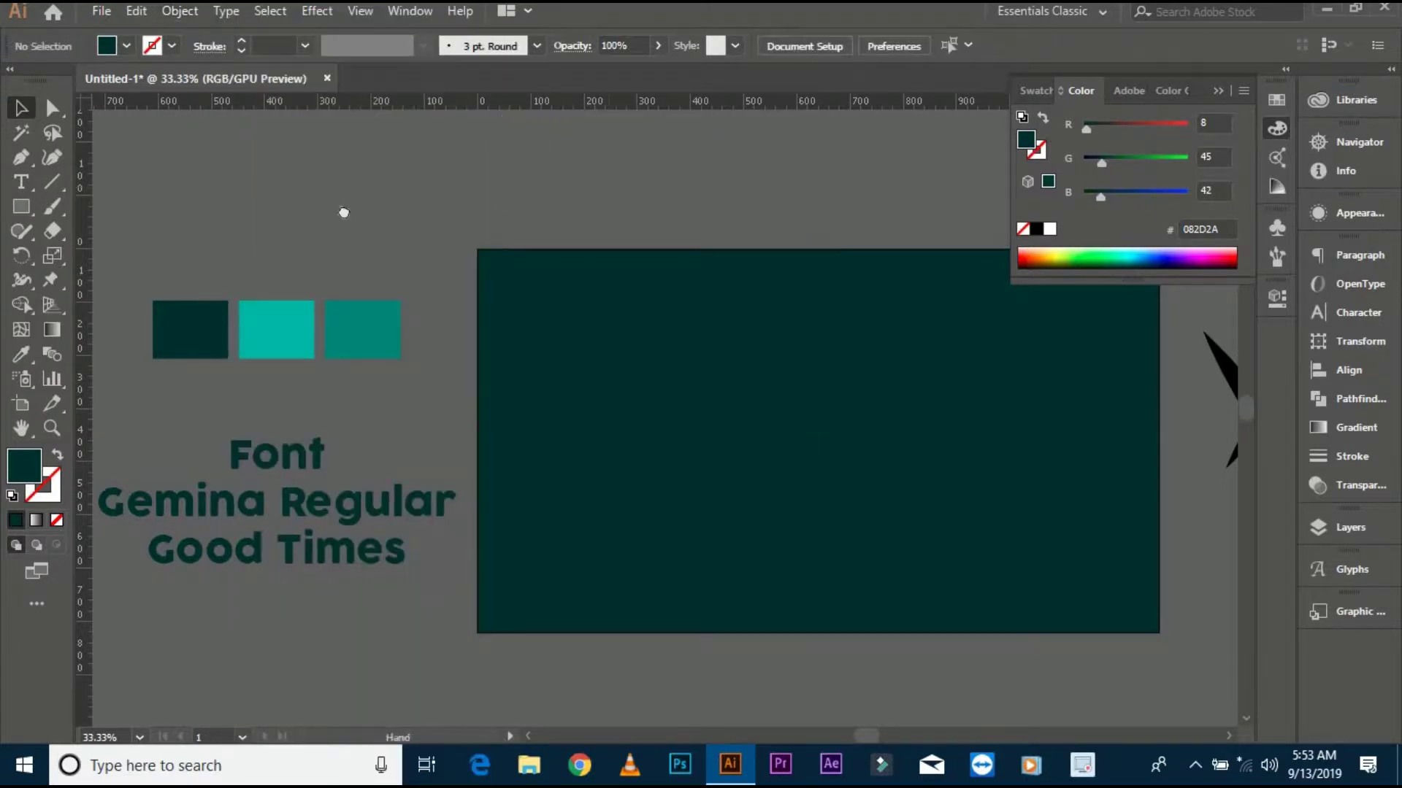
Step: Move the logo onto the teal rectangle and bring it to the front
scroll(862, 319, right, 5)
drag(1006, 397, 521, 398)
right_click(521, 394)
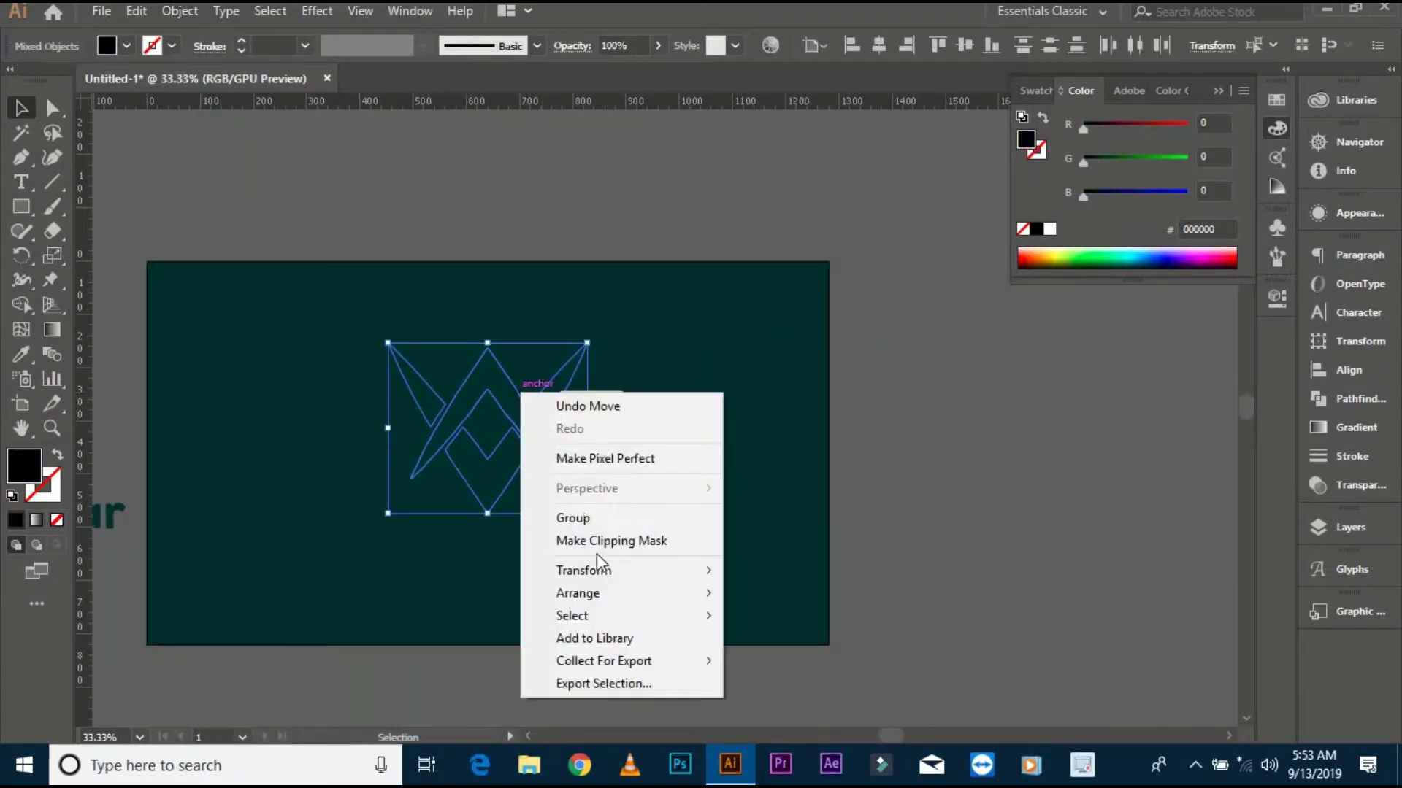
click(746, 594)
scroll(563, 369, left, 3)
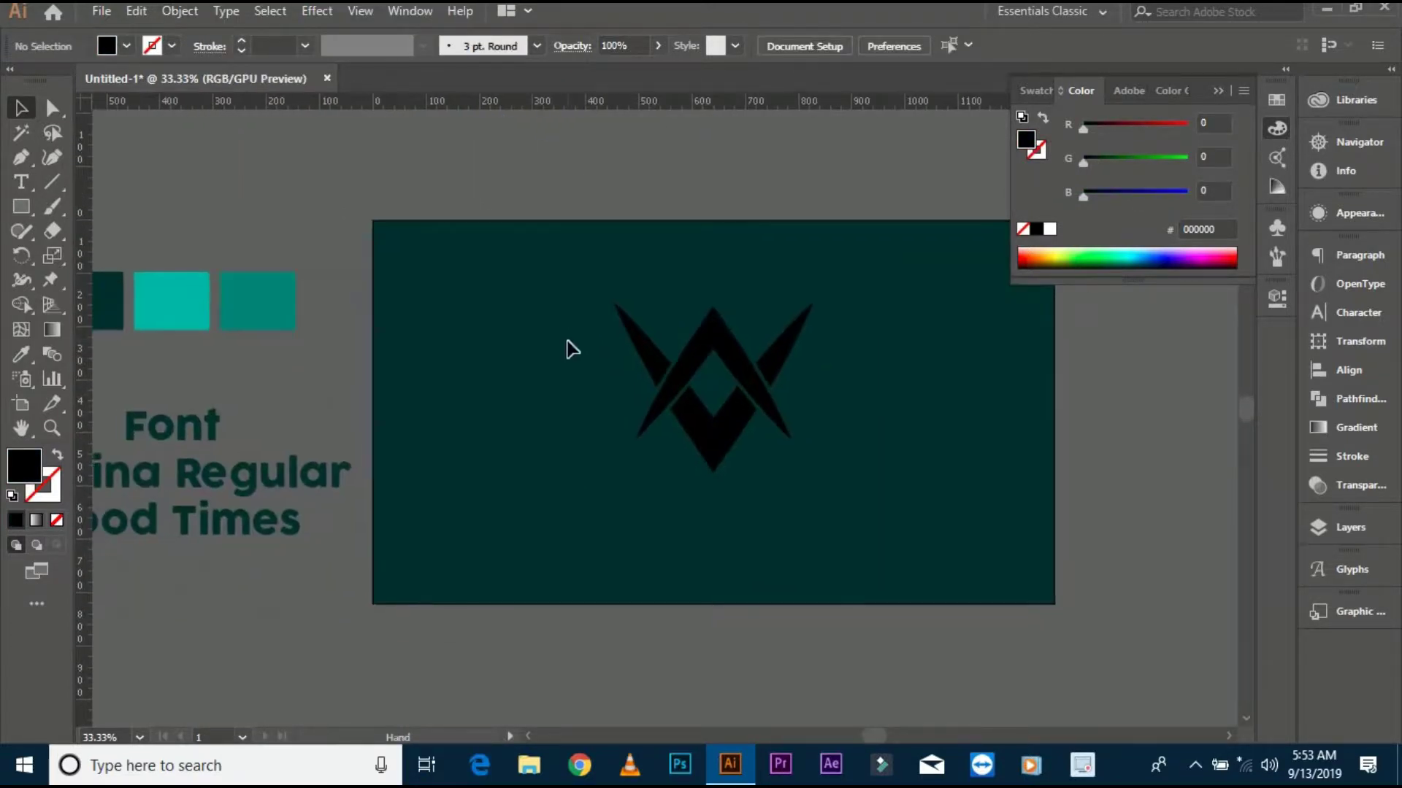
click(712, 358)
Step: Fill the logo with the bright teal 22B5AA swatch and group its parts
shift+click(668, 376)
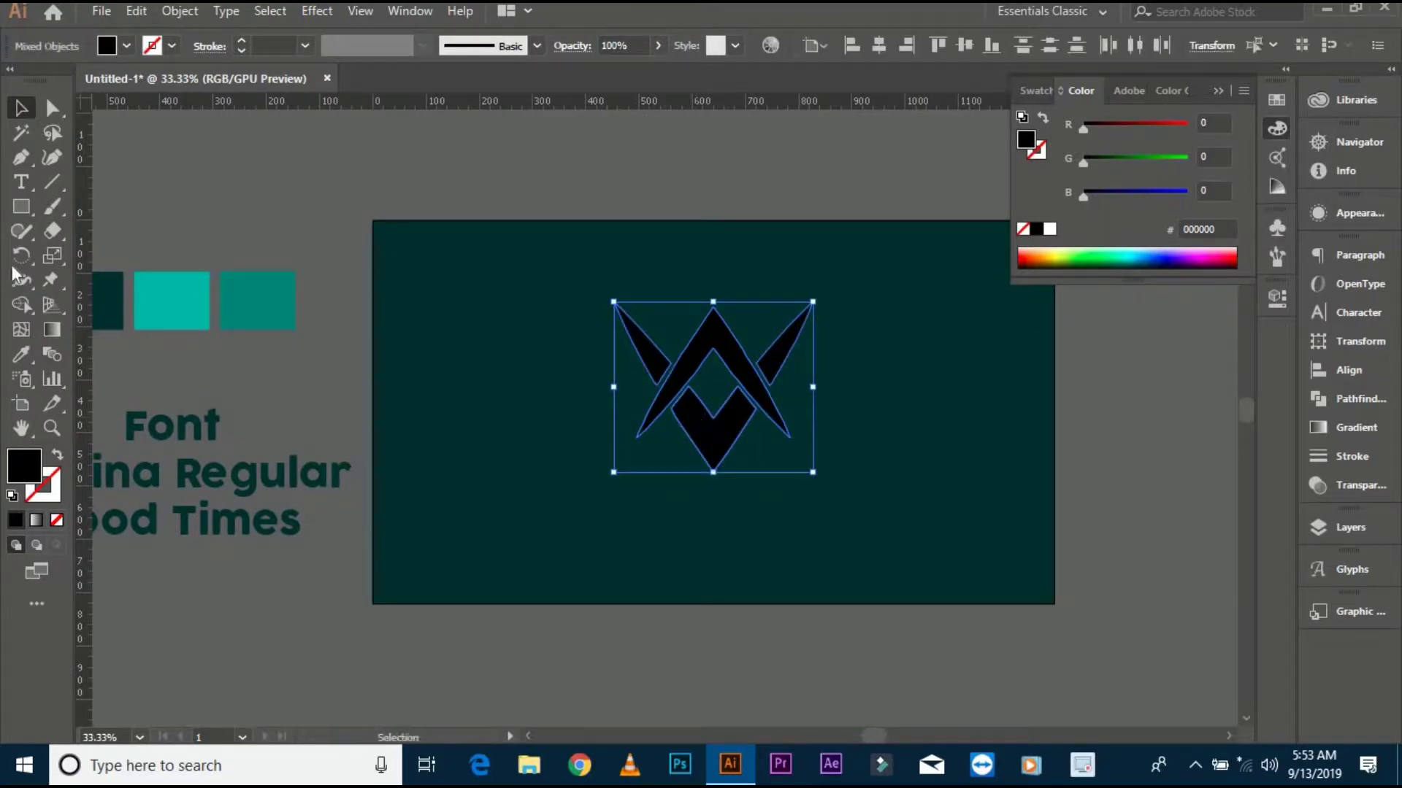
click(26, 358)
click(171, 300)
key(v)
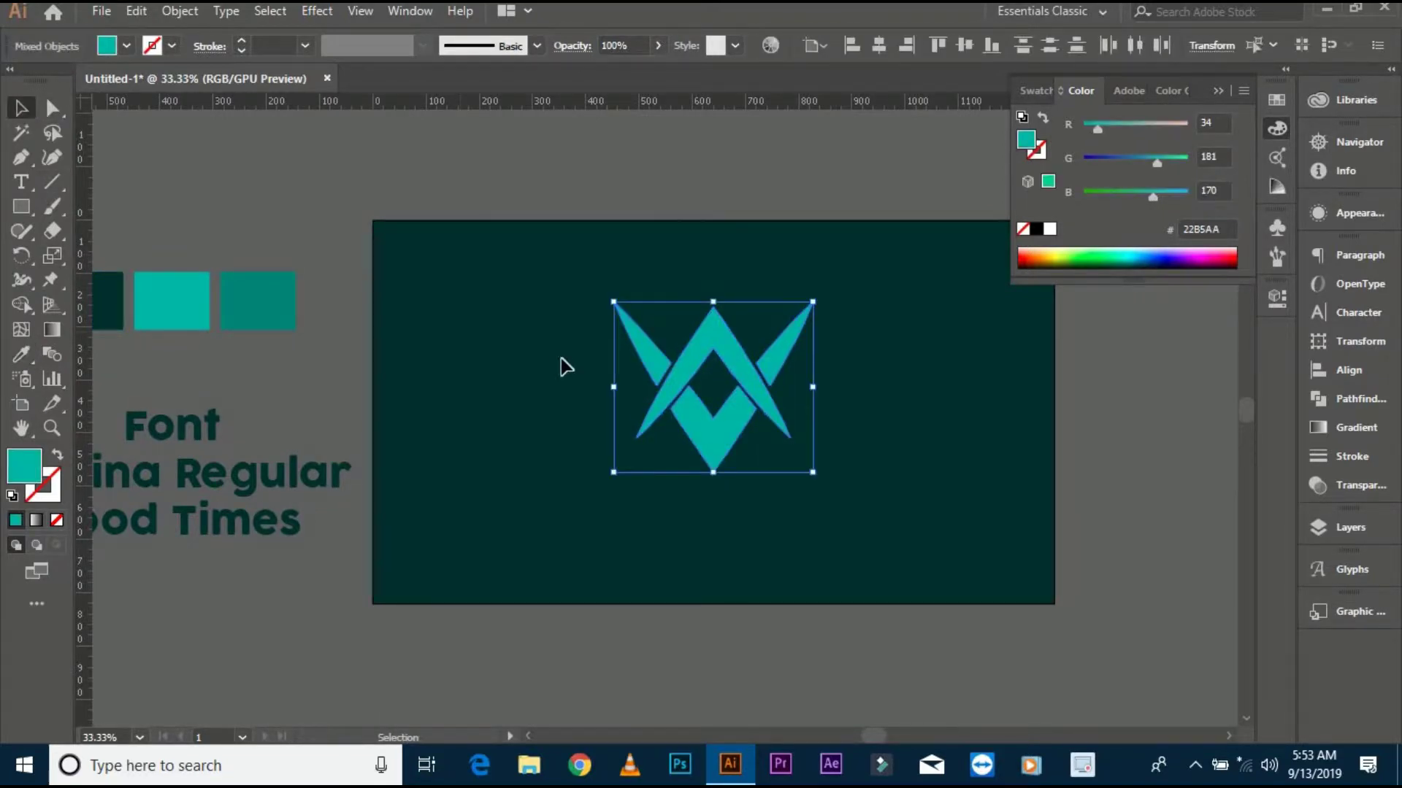
click(560, 365)
key(ctrl+plus)
click(667, 374)
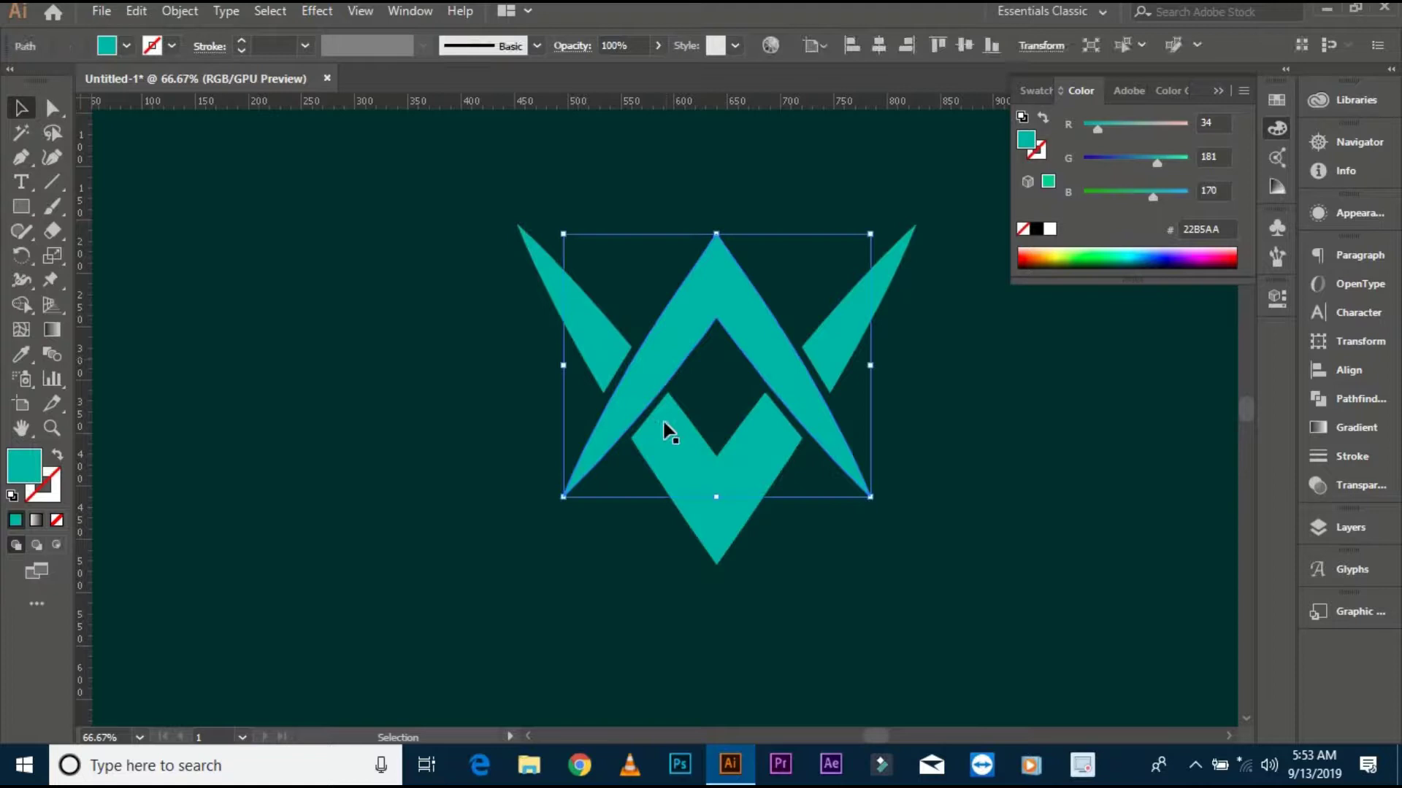
right_click(656, 376)
click(712, 491)
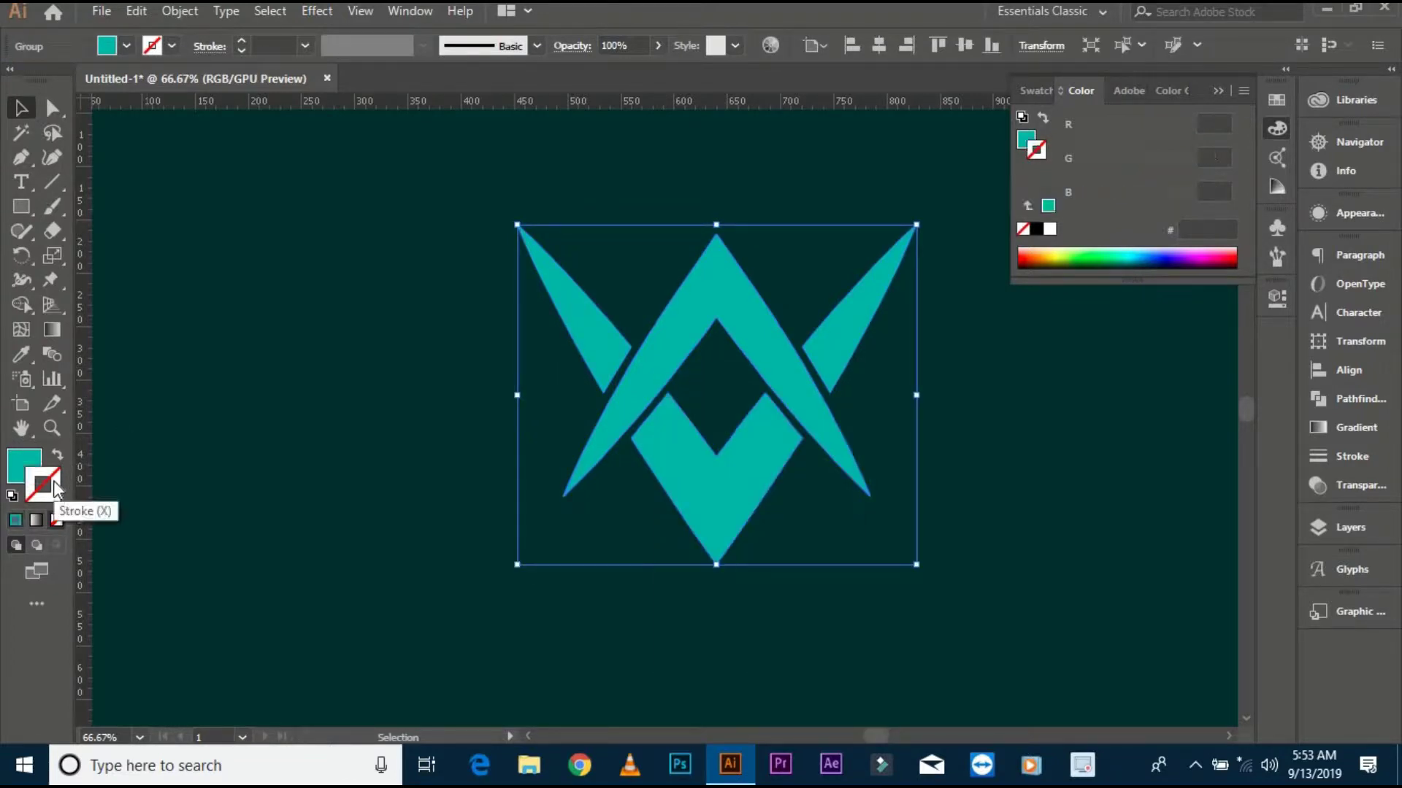
Step: Ungroup the swatch squares and check the medium teal square's exact colour value
scroll(351, 307, down, 1)
scroll(336, 292, left, 5)
click(248, 290)
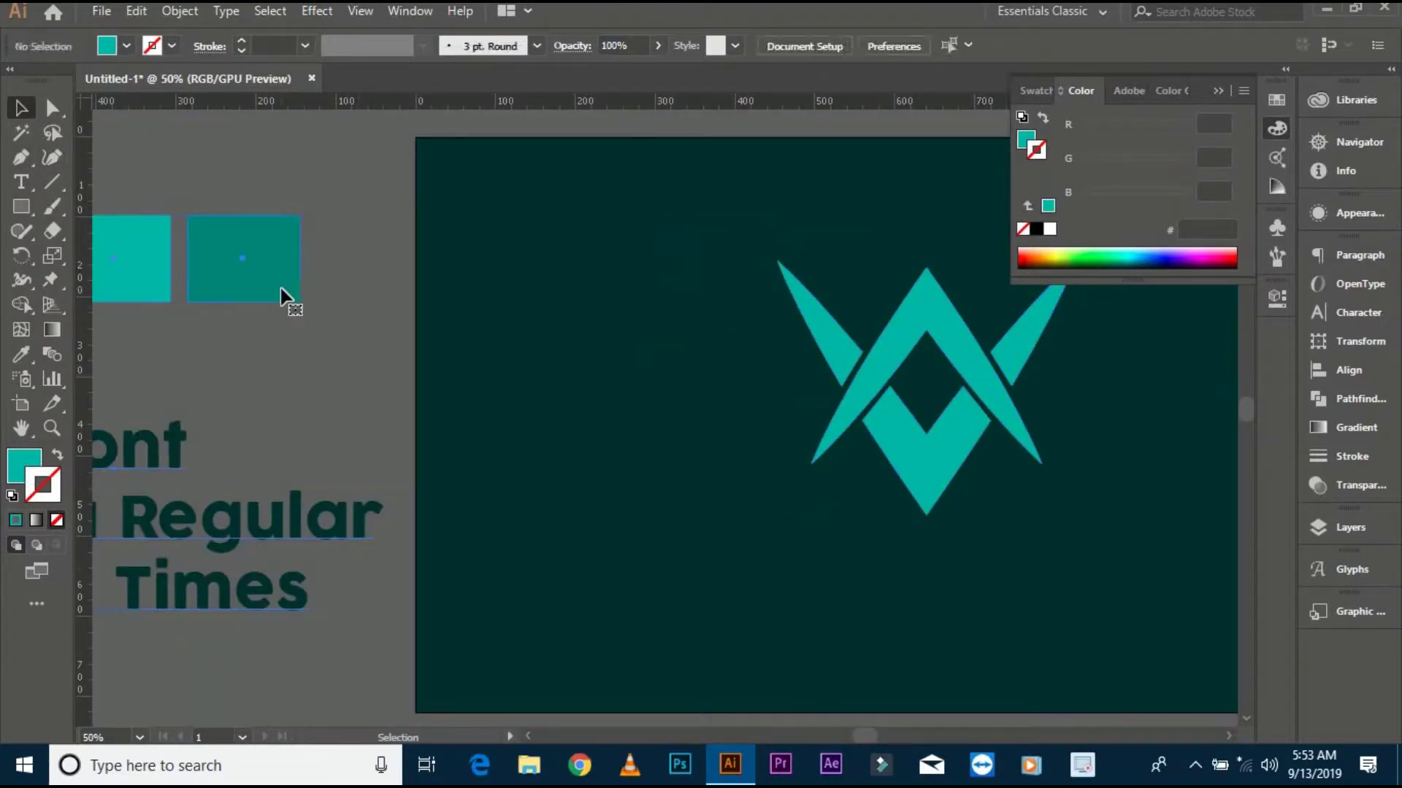
right_click(245, 291)
click(314, 462)
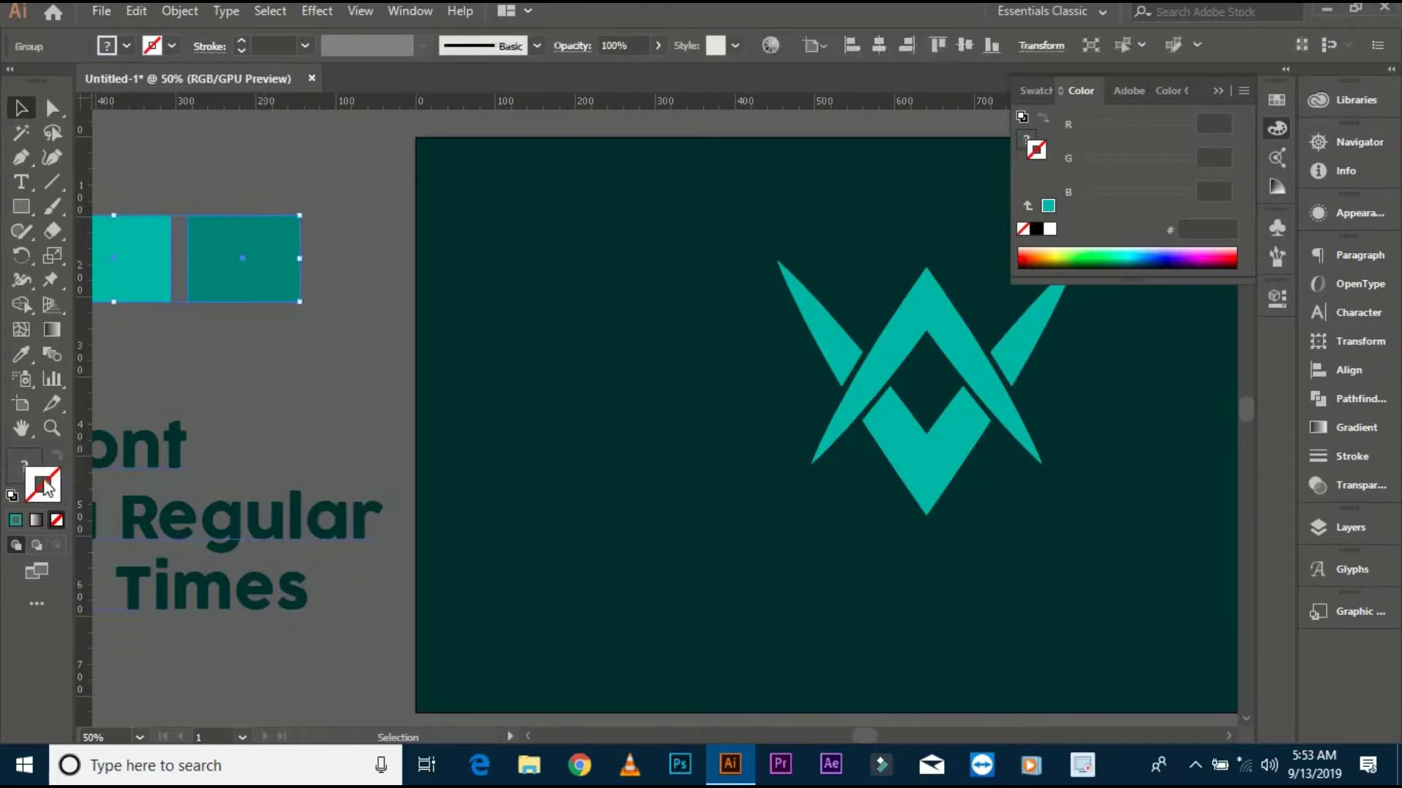
right_click(204, 286)
click(257, 447)
double_click(28, 459)
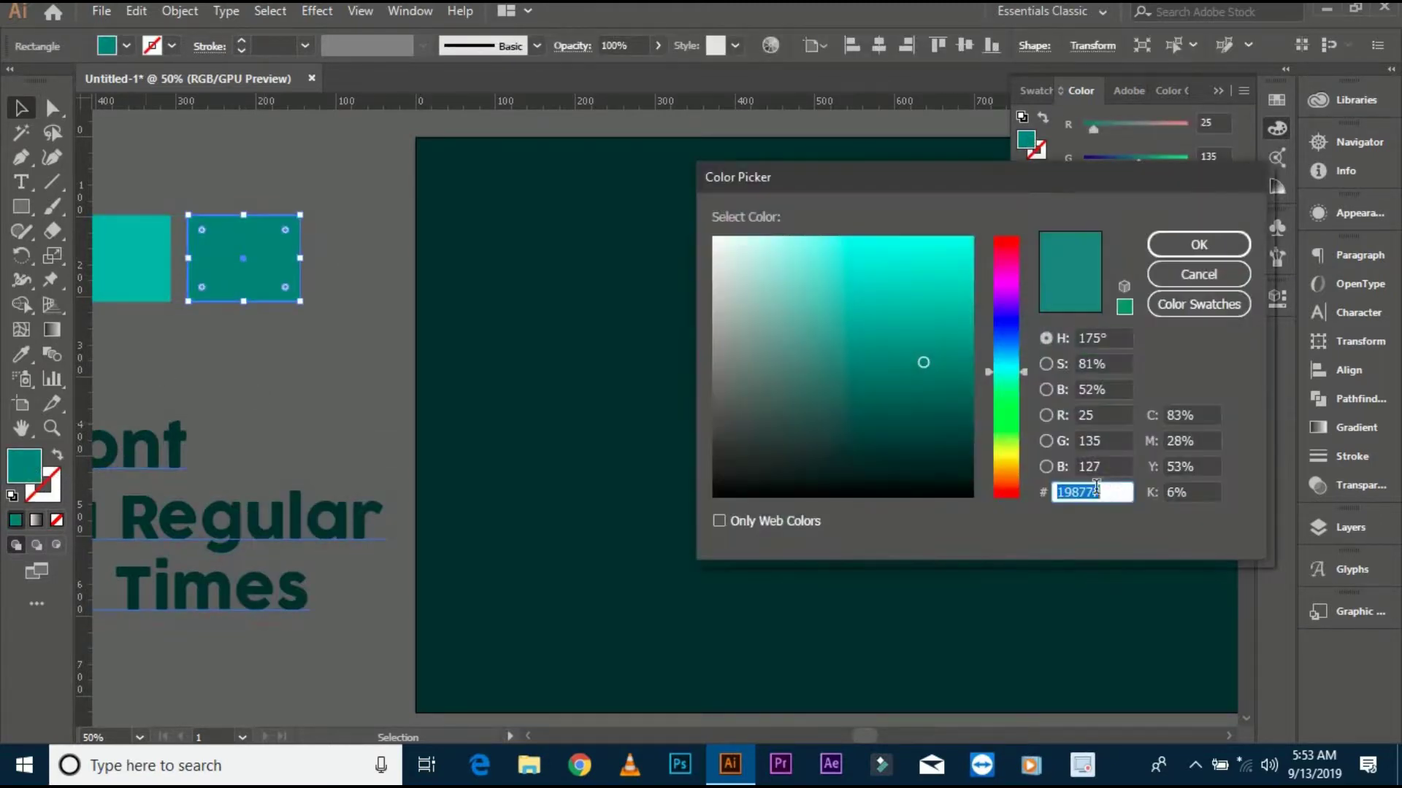
click(1180, 286)
Step: Give the logo a darker teal 19877F outline
scroll(713, 304, right, 2)
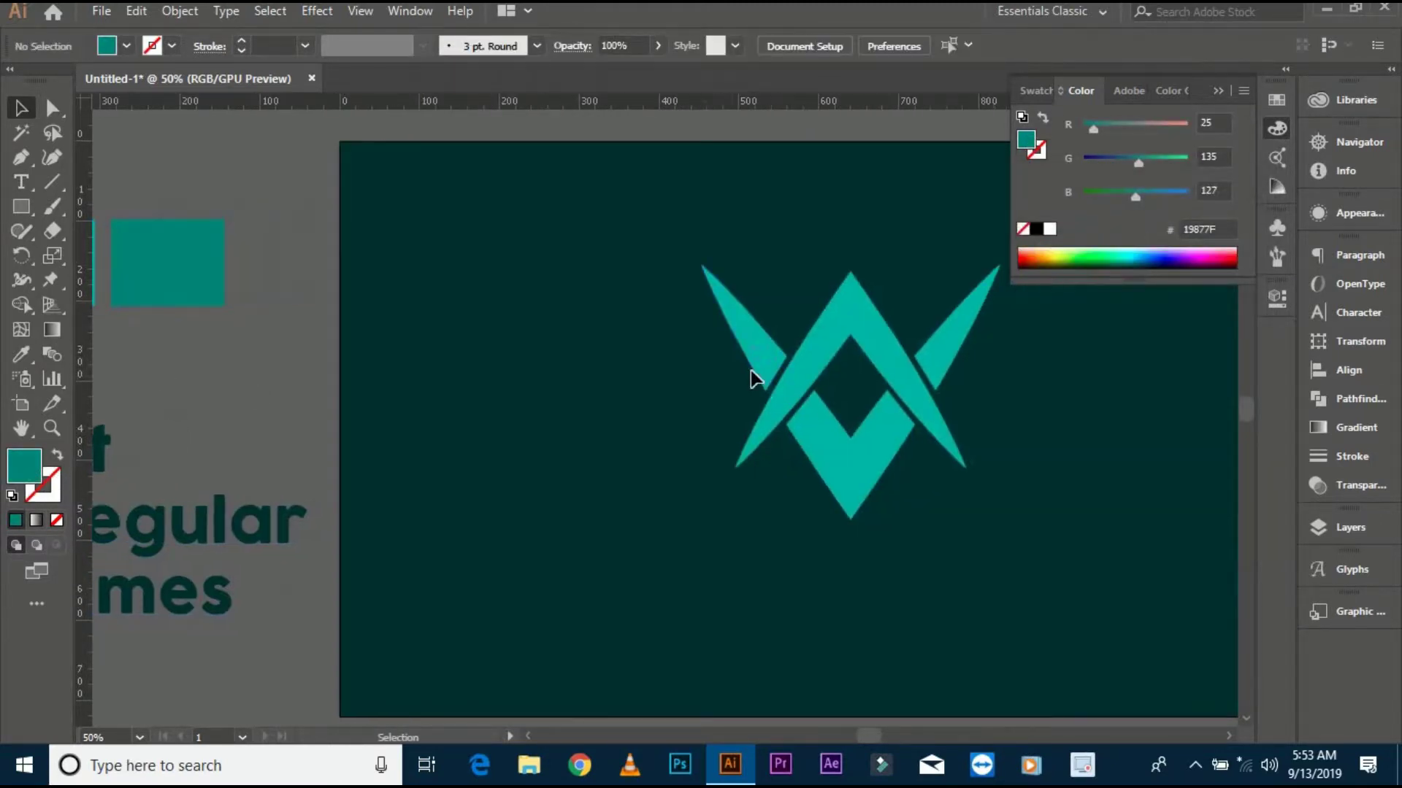
click(751, 375)
double_click(24, 465)
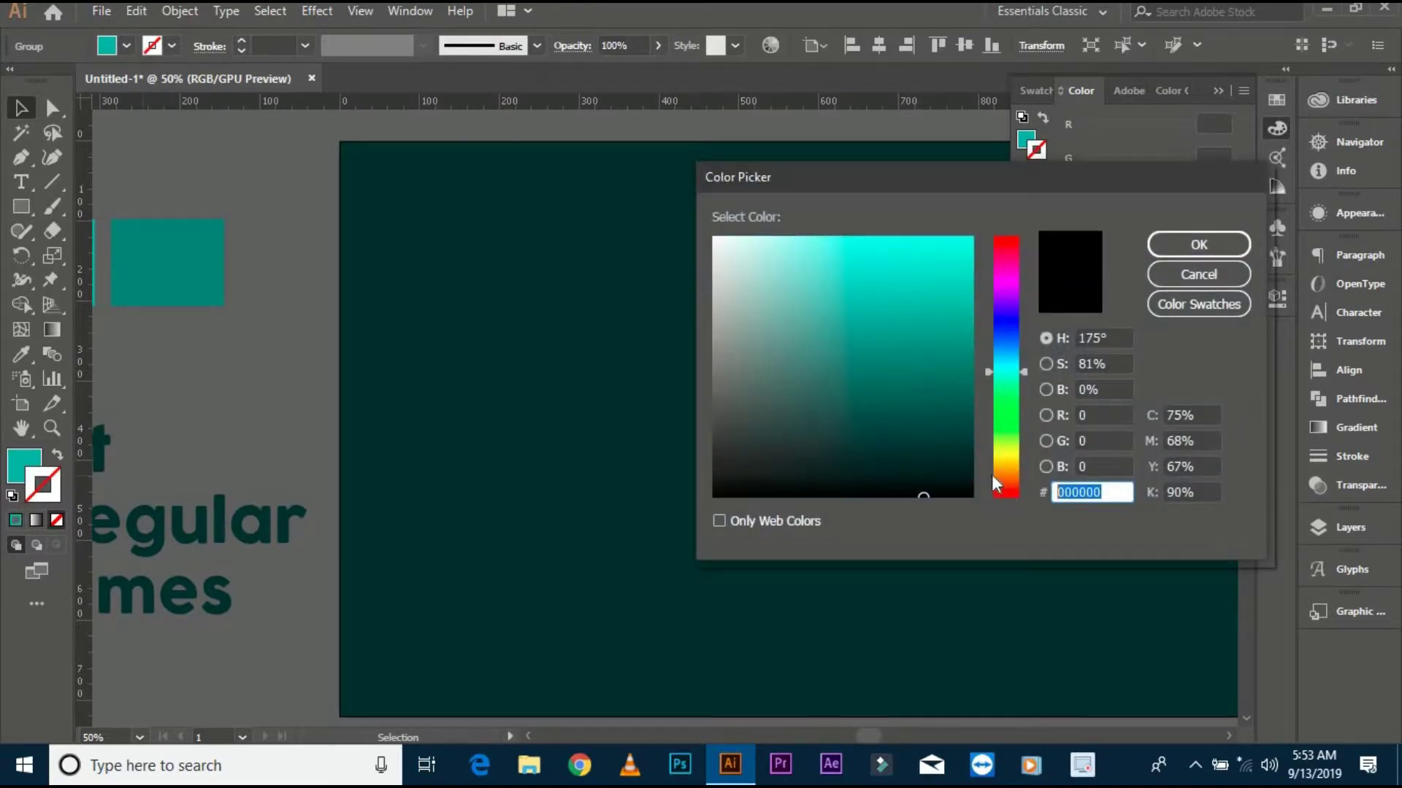
click(1197, 244)
Step: Set the logo's outline to 15 pt and widen the logo to the right
click(278, 48)
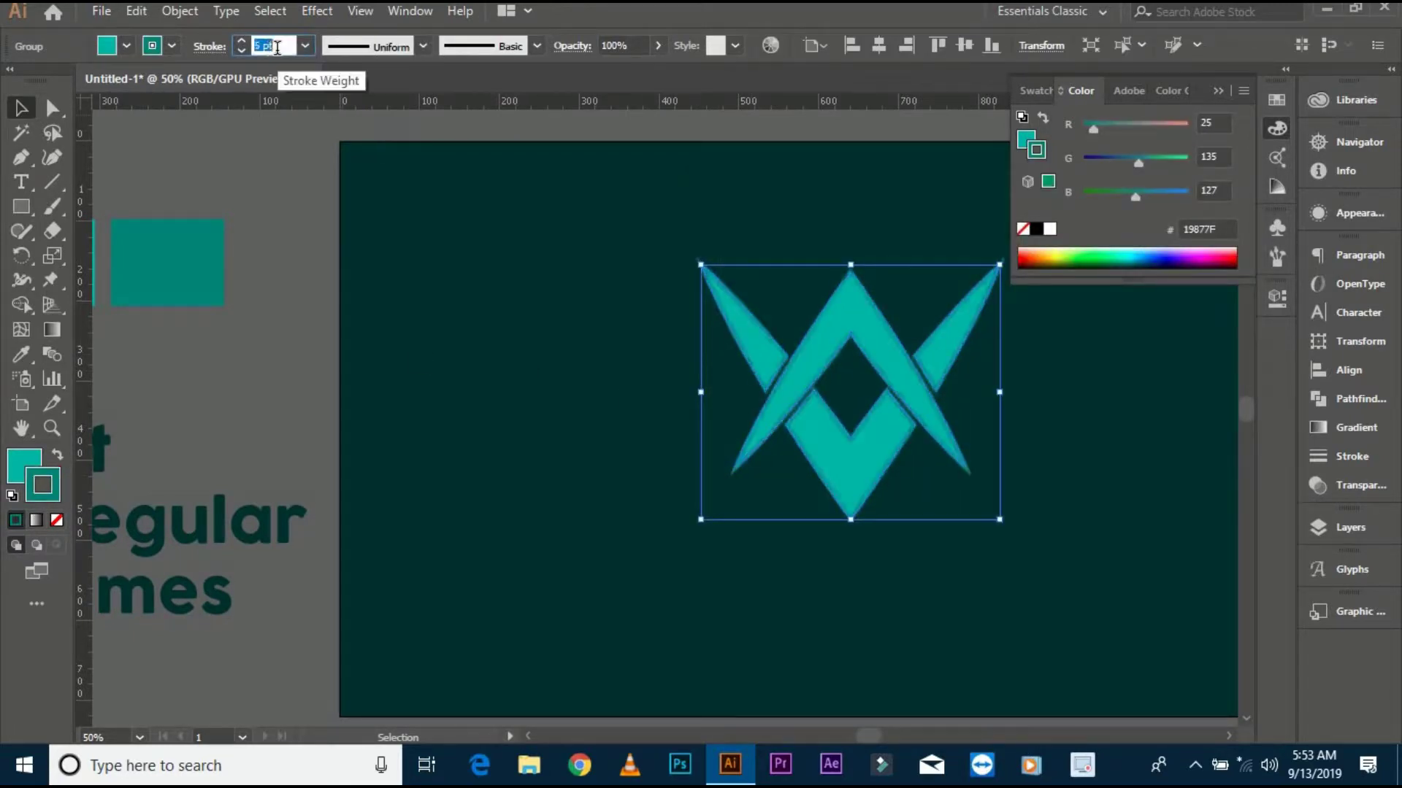
scroll(278, 48, up, 14)
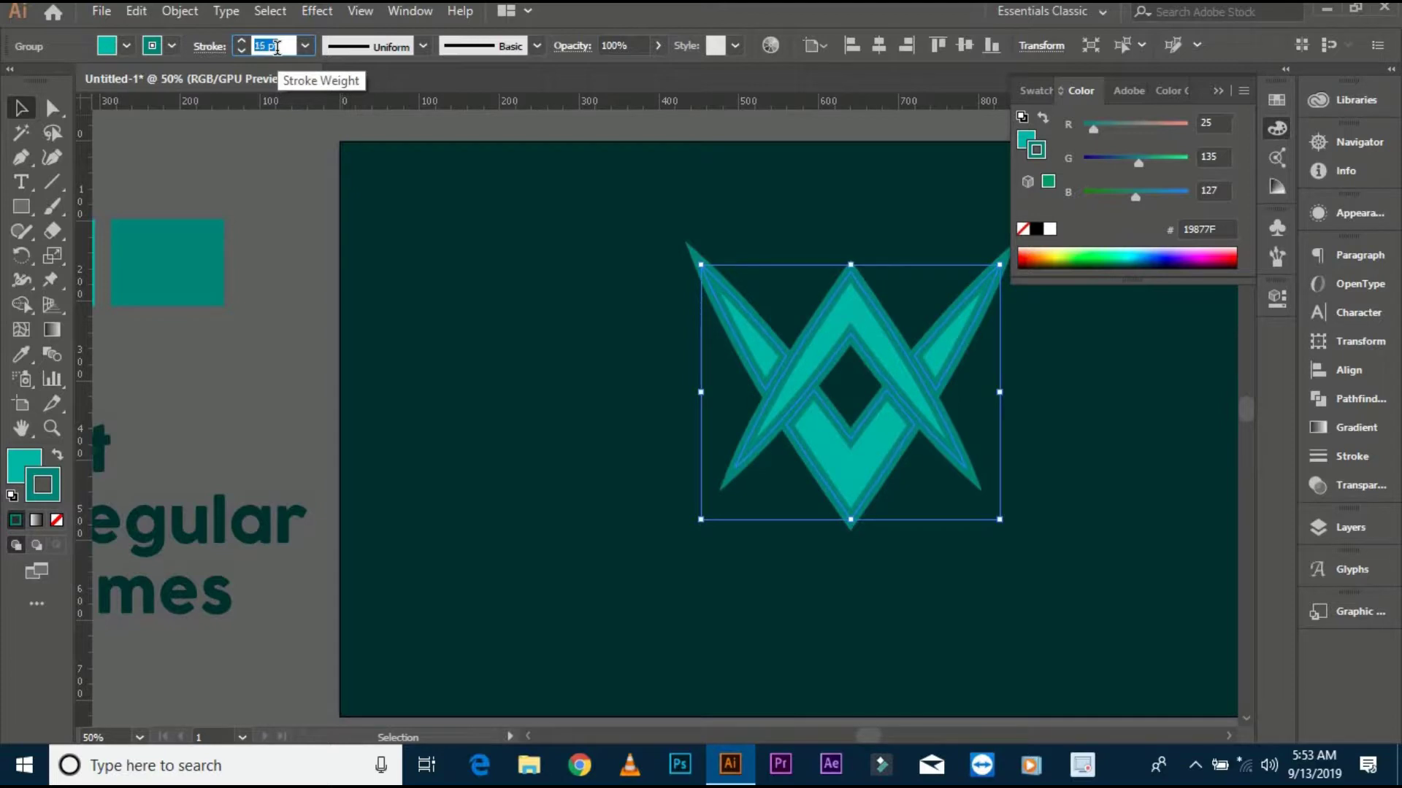
drag(572, 411, 380, 456)
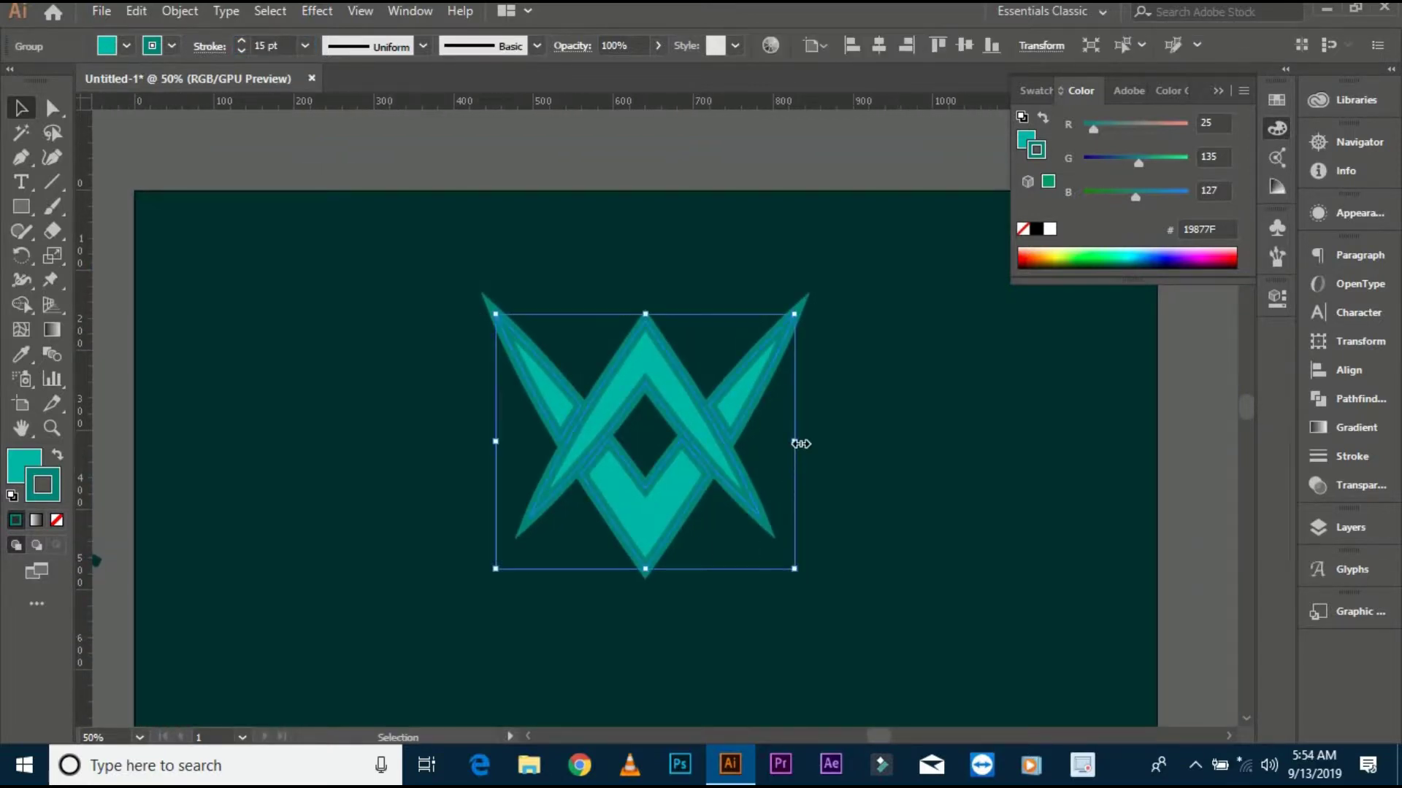
drag(800, 444, 825, 445)
click(501, 461)
Step: Expand the logo's appearance, then expand it into plain filled shapes
click(714, 488)
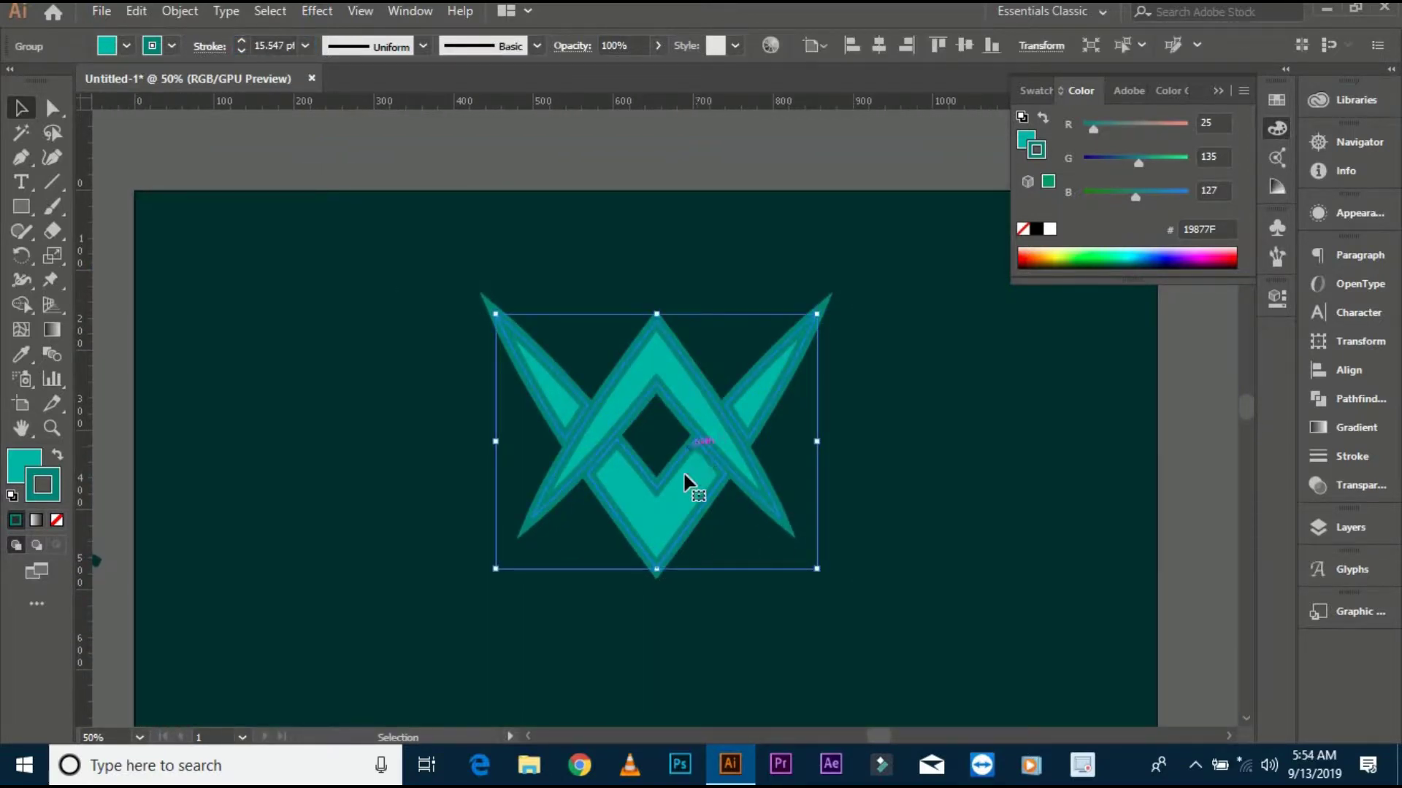
click(180, 10)
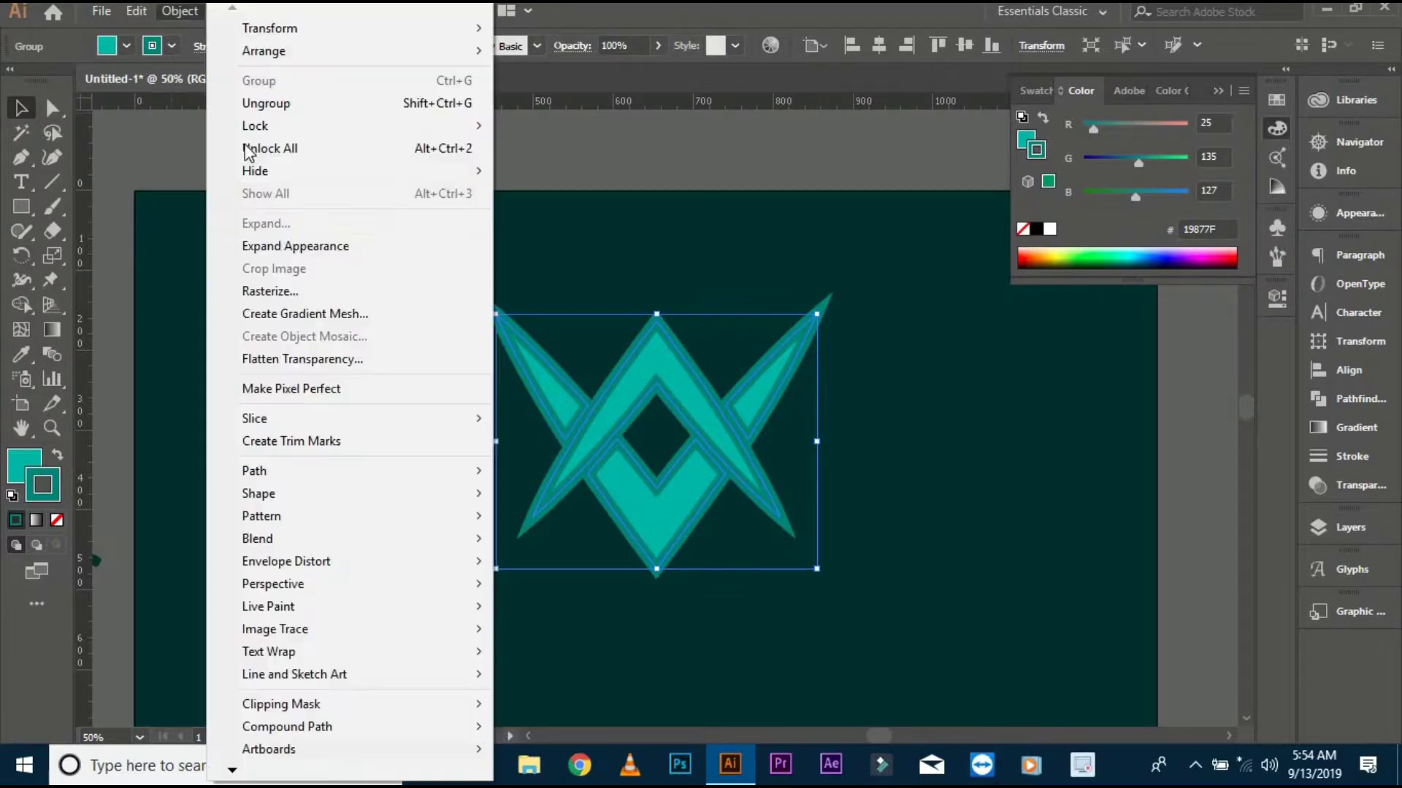
click(284, 243)
click(180, 11)
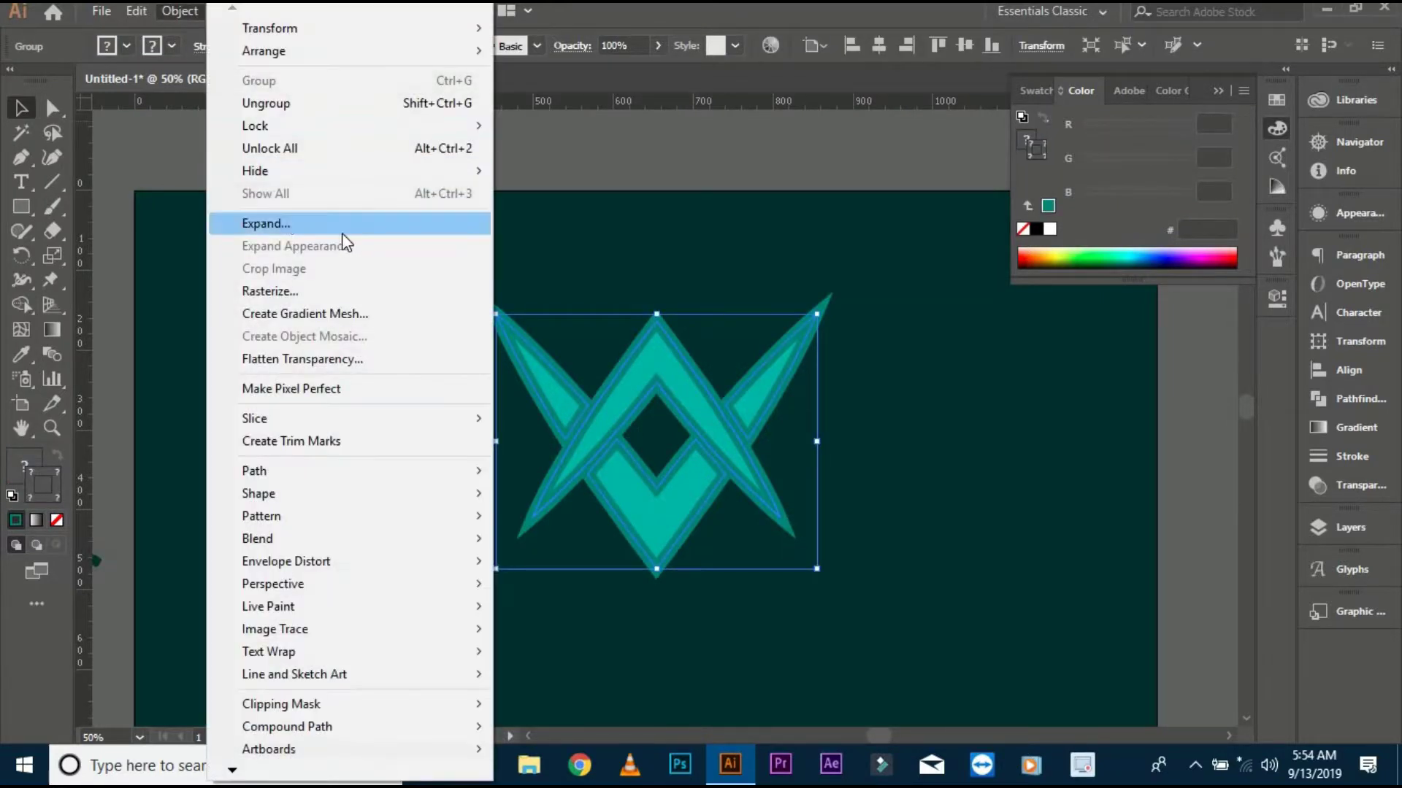
click(343, 226)
click(647, 496)
Step: Shrink the logo around its centre in two passes to a smaller size
click(667, 438)
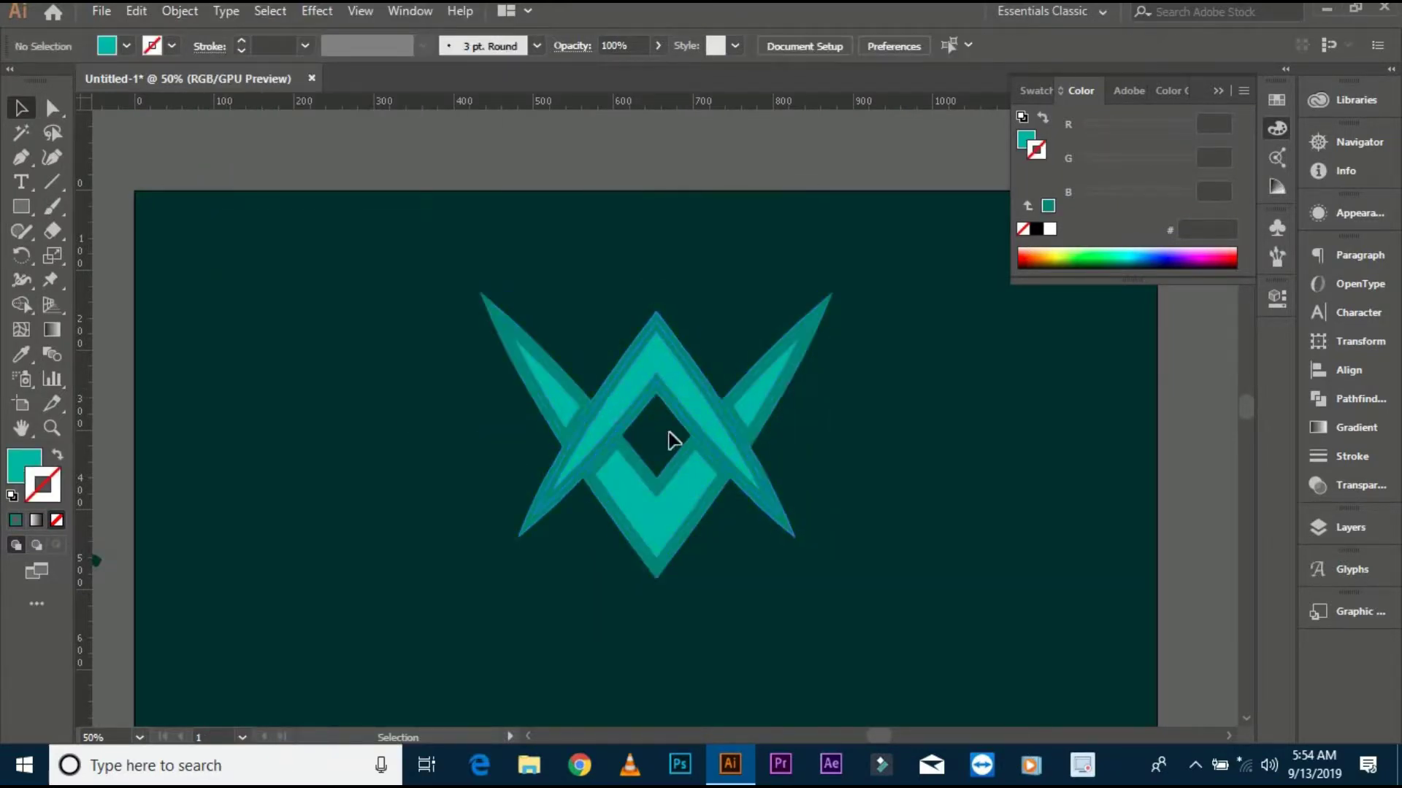
click(774, 482)
drag(832, 579, 783, 539)
click(703, 431)
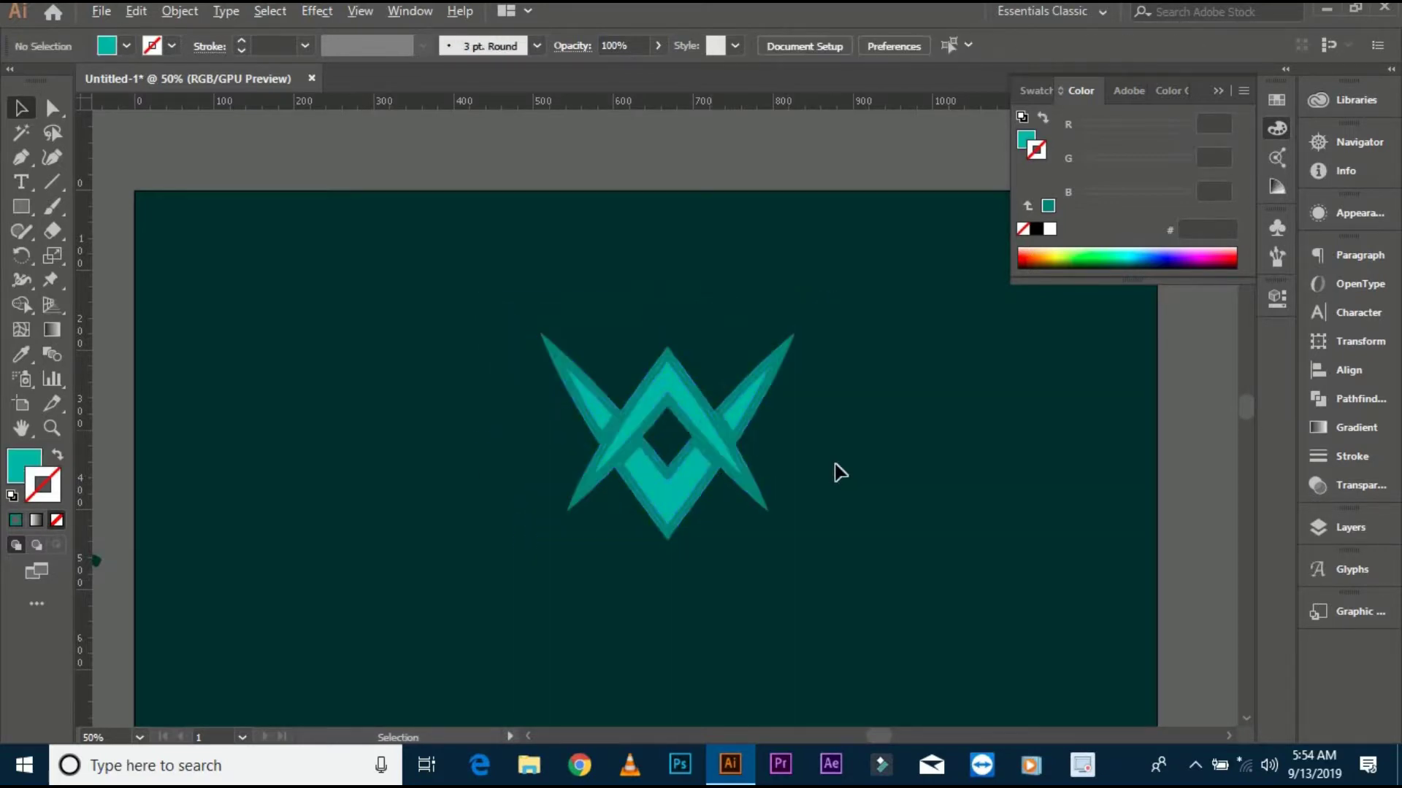
key(ctrl+minus)
click(647, 451)
key(ctrl+plus)
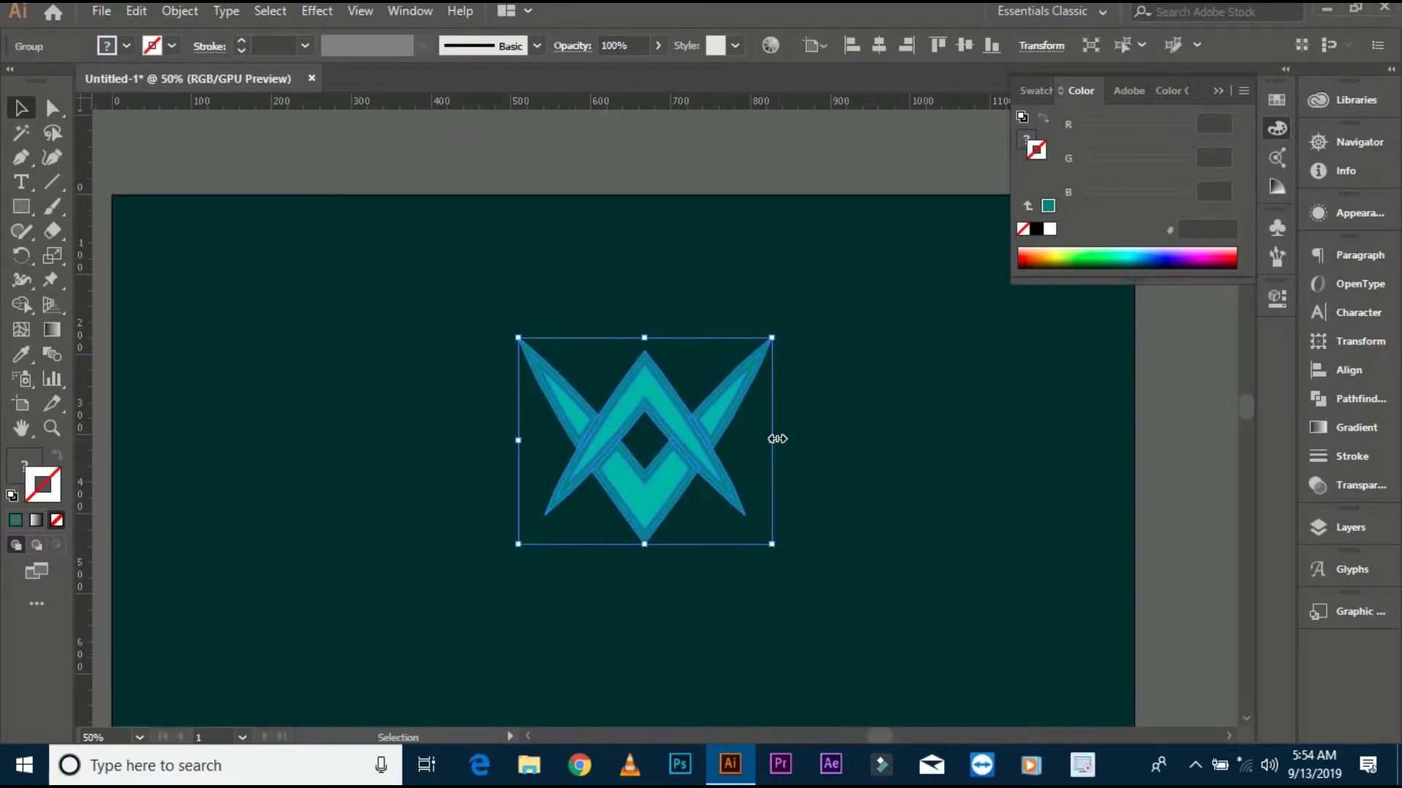
drag(772, 544, 761, 528)
click(630, 427)
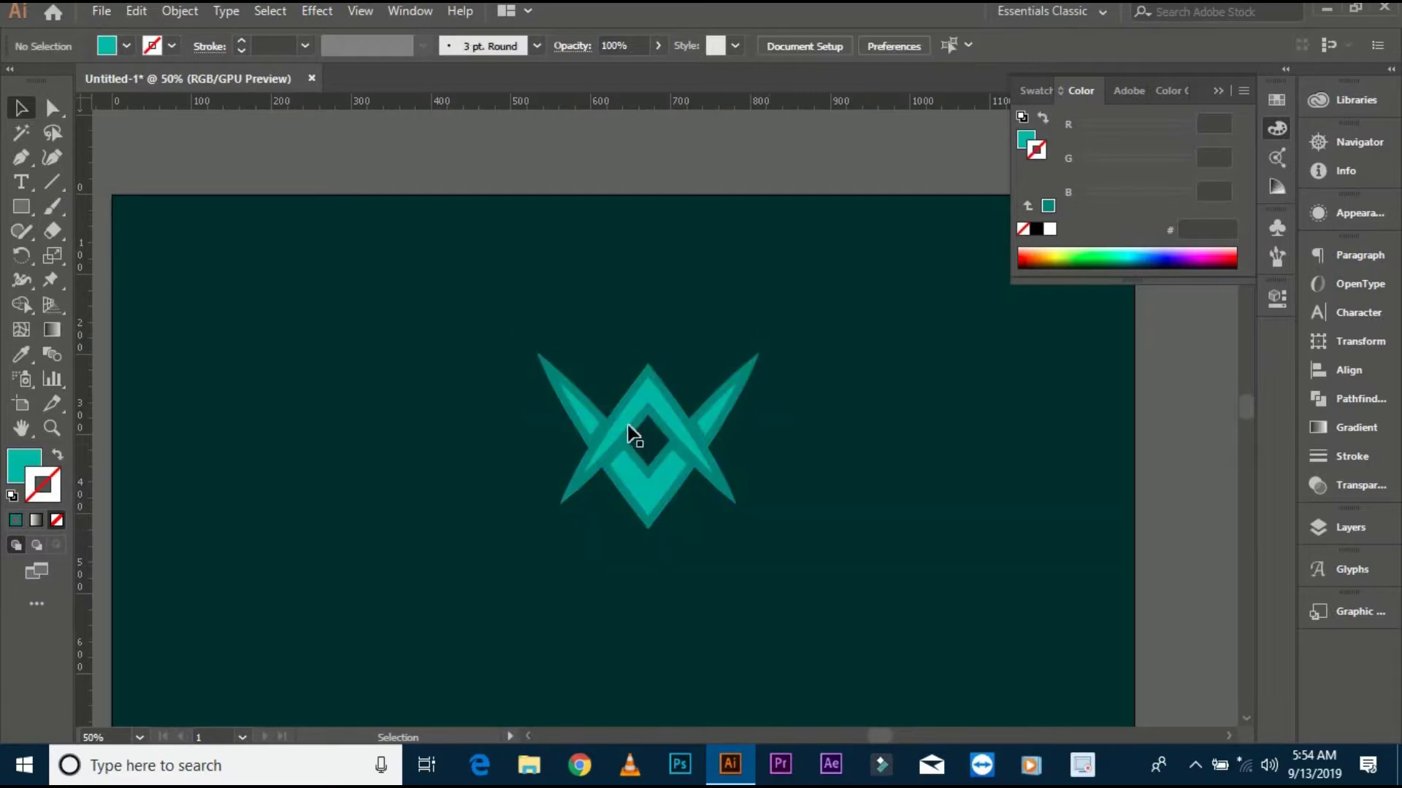
scroll(394, 397, down, 2)
Step: Type the ACTION text below the monogram and select it as an object
click(21, 182)
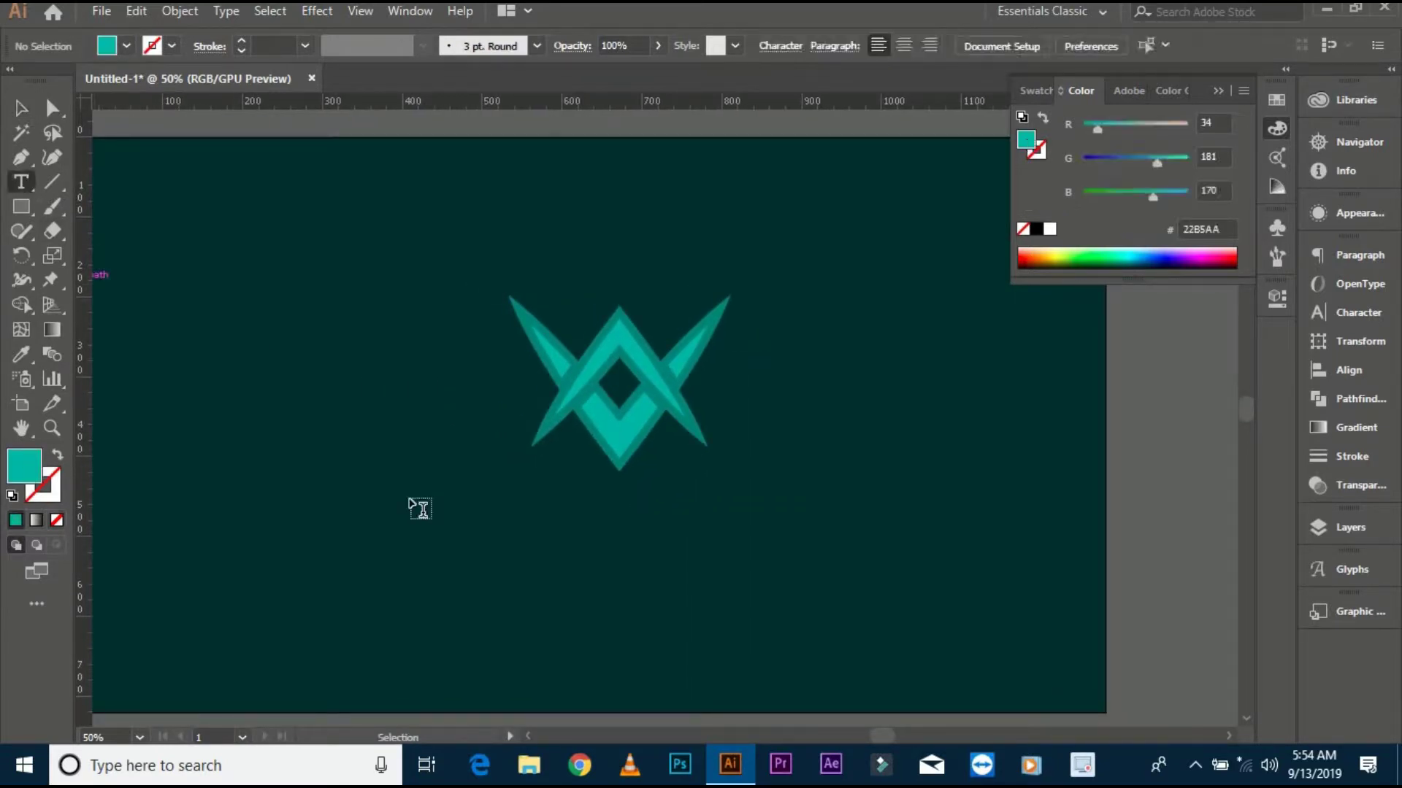
click(416, 503)
text(ACTION)
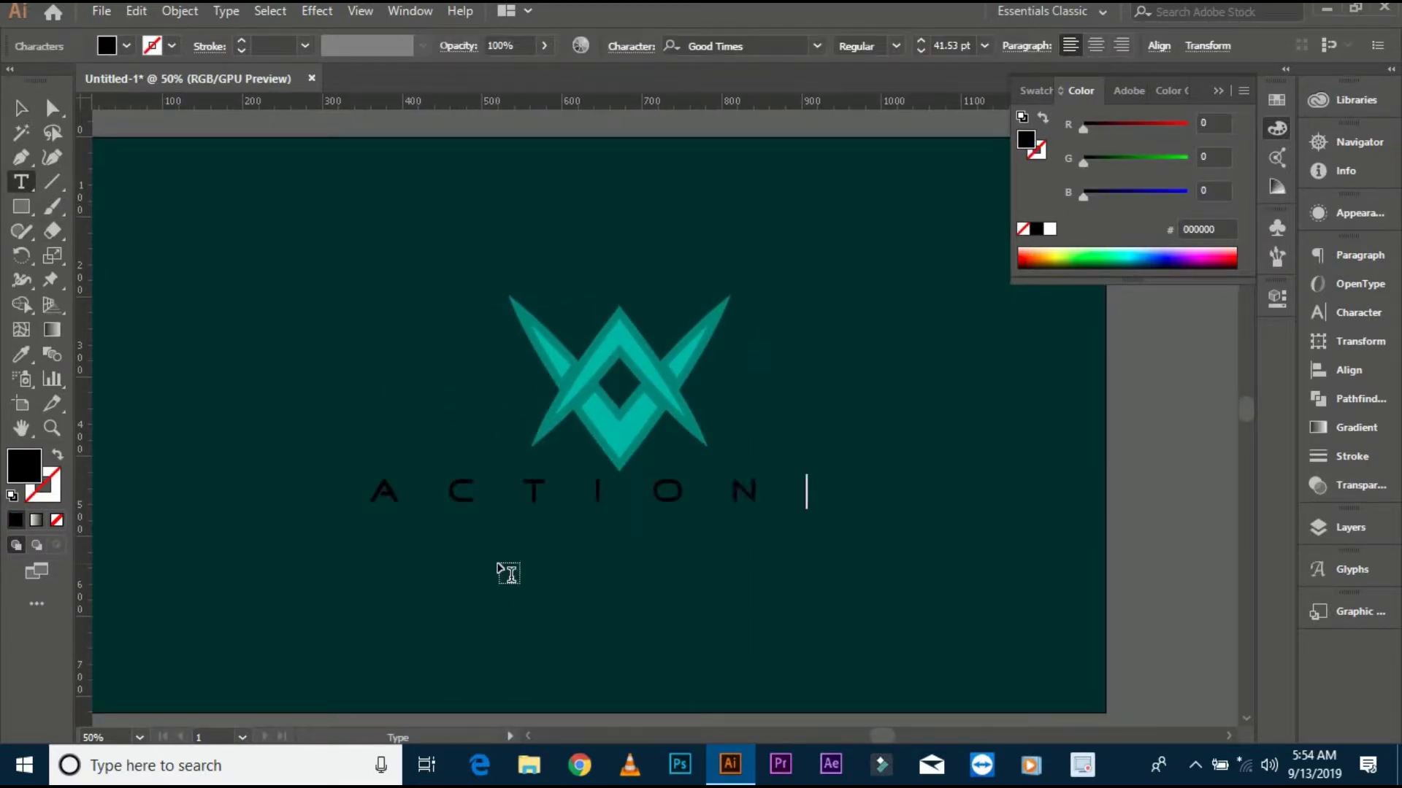
click(16, 115)
key(ctrl+minus)
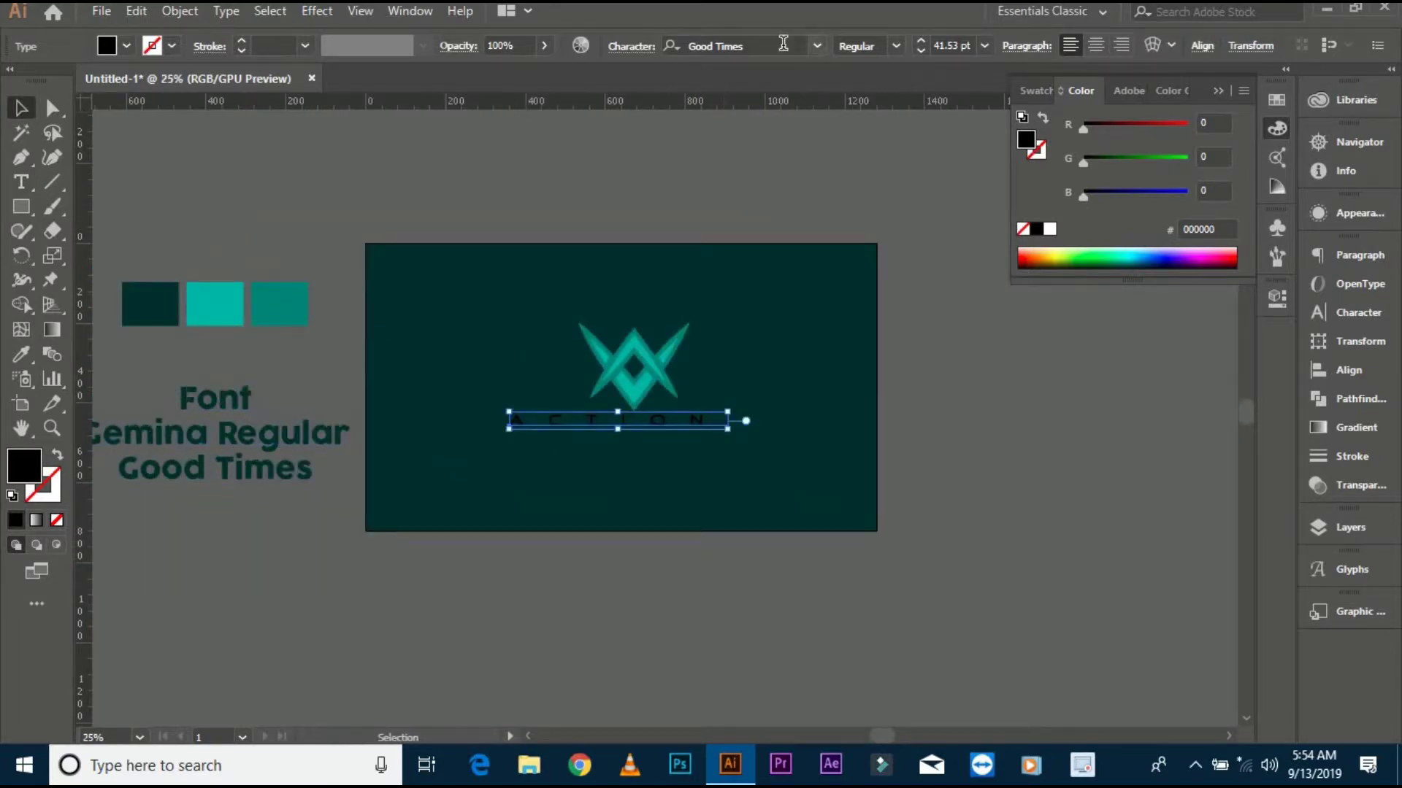
Step: Set ACTION in Gemina Regular, remove its wide letter spacing, and position it below the logo
click(783, 44)
text(gem)
key(Return)
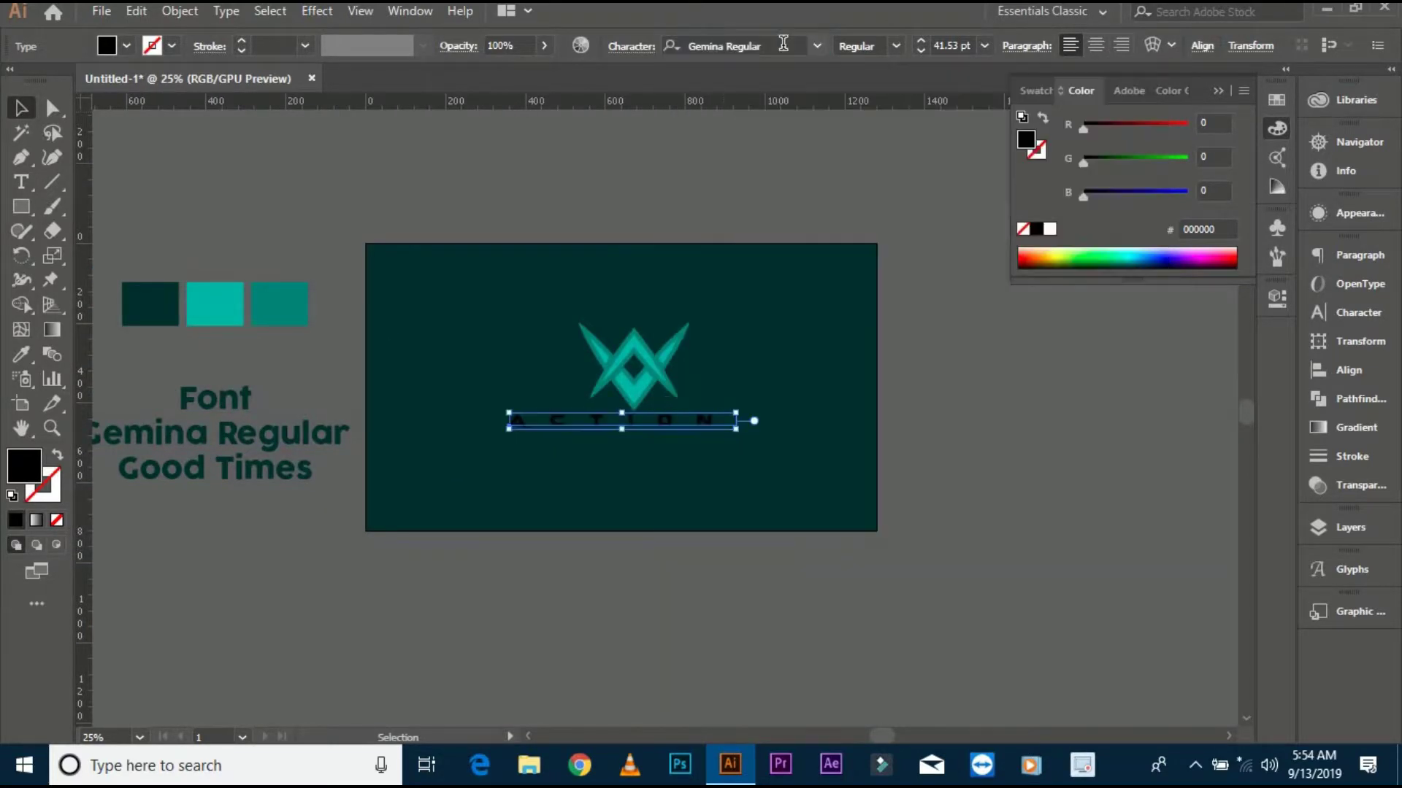
click(1358, 313)
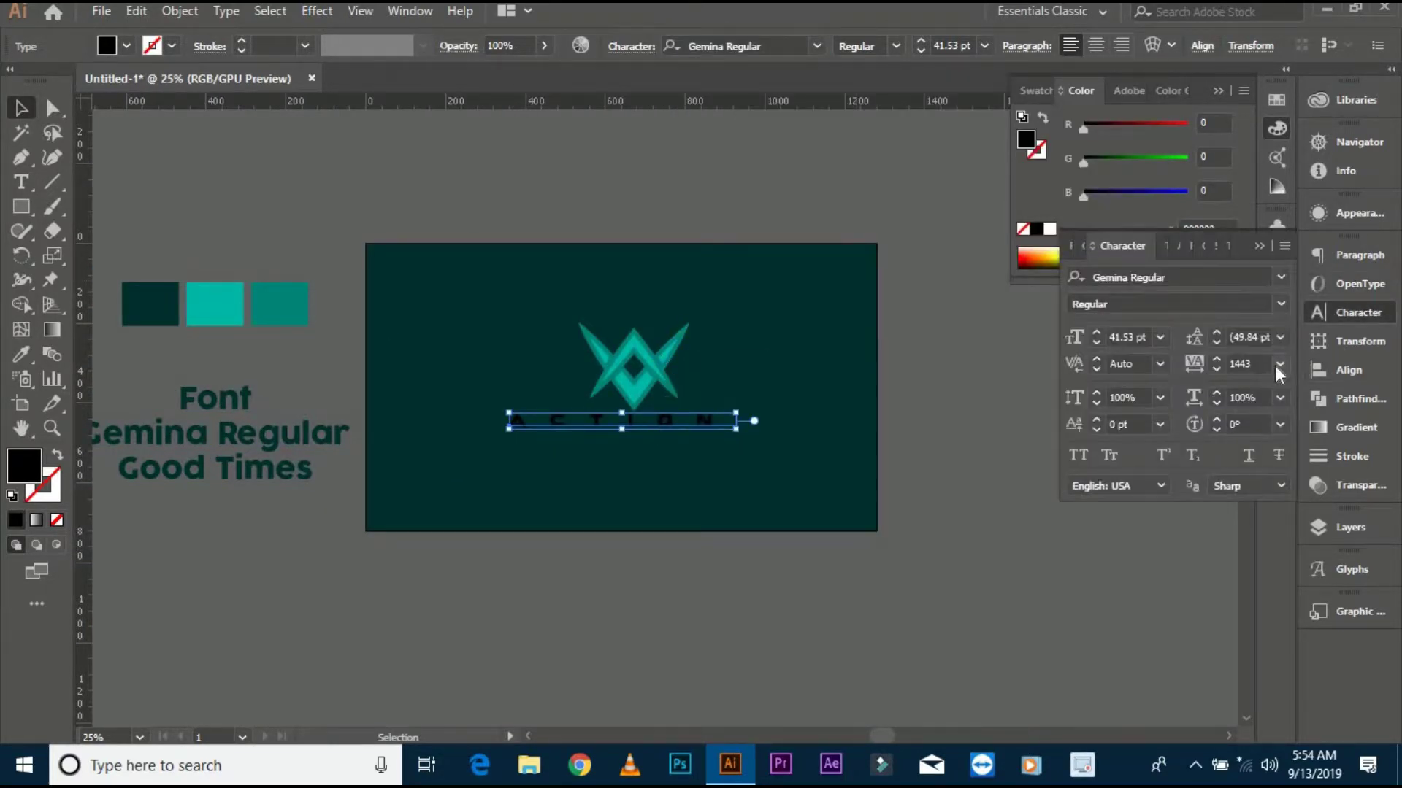
key(ctrl+plus)
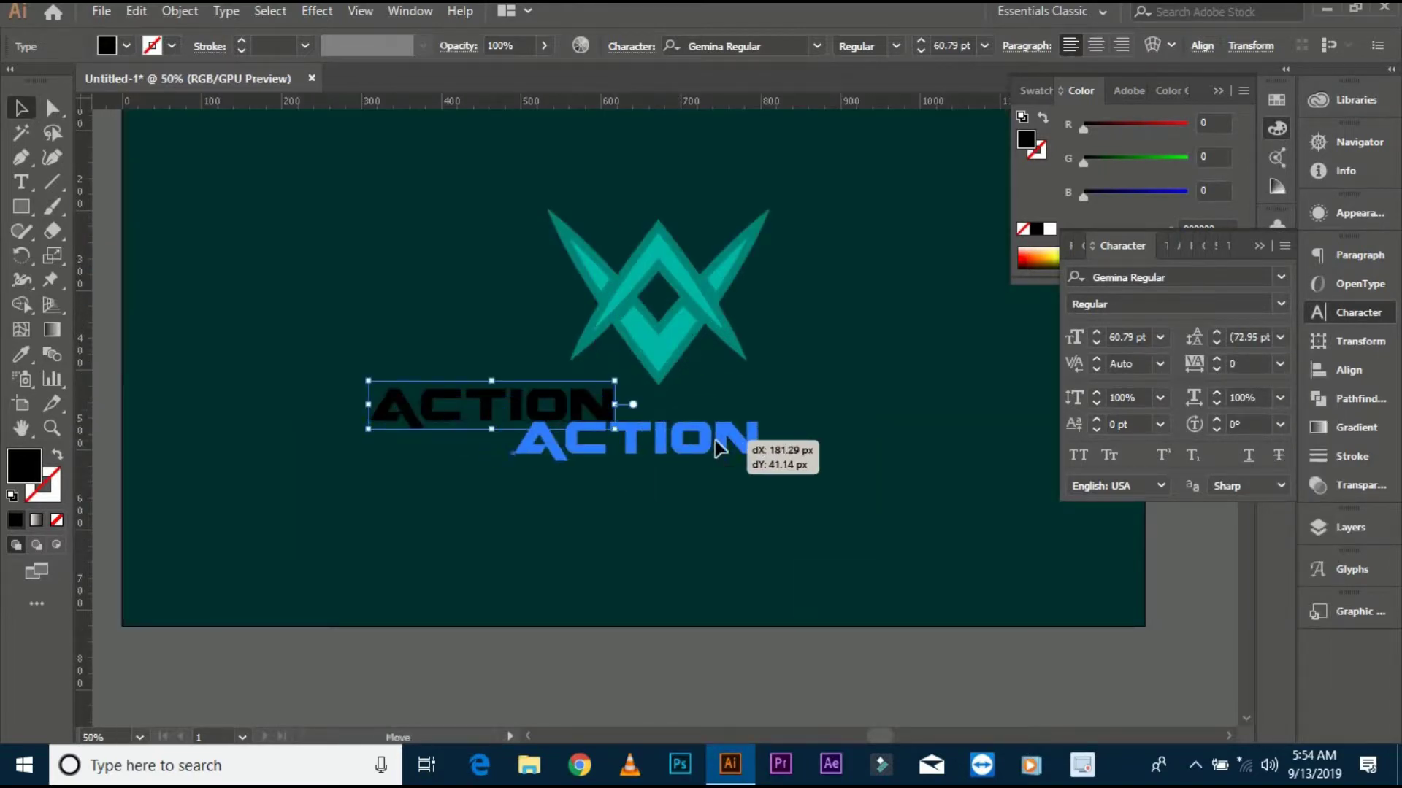
drag(577, 434, 759, 449)
Step: Colour the ACTION text with the teal swatch using the eyedropper
key(ctrl+minus)
key(i)
click(183, 301)
key(v)
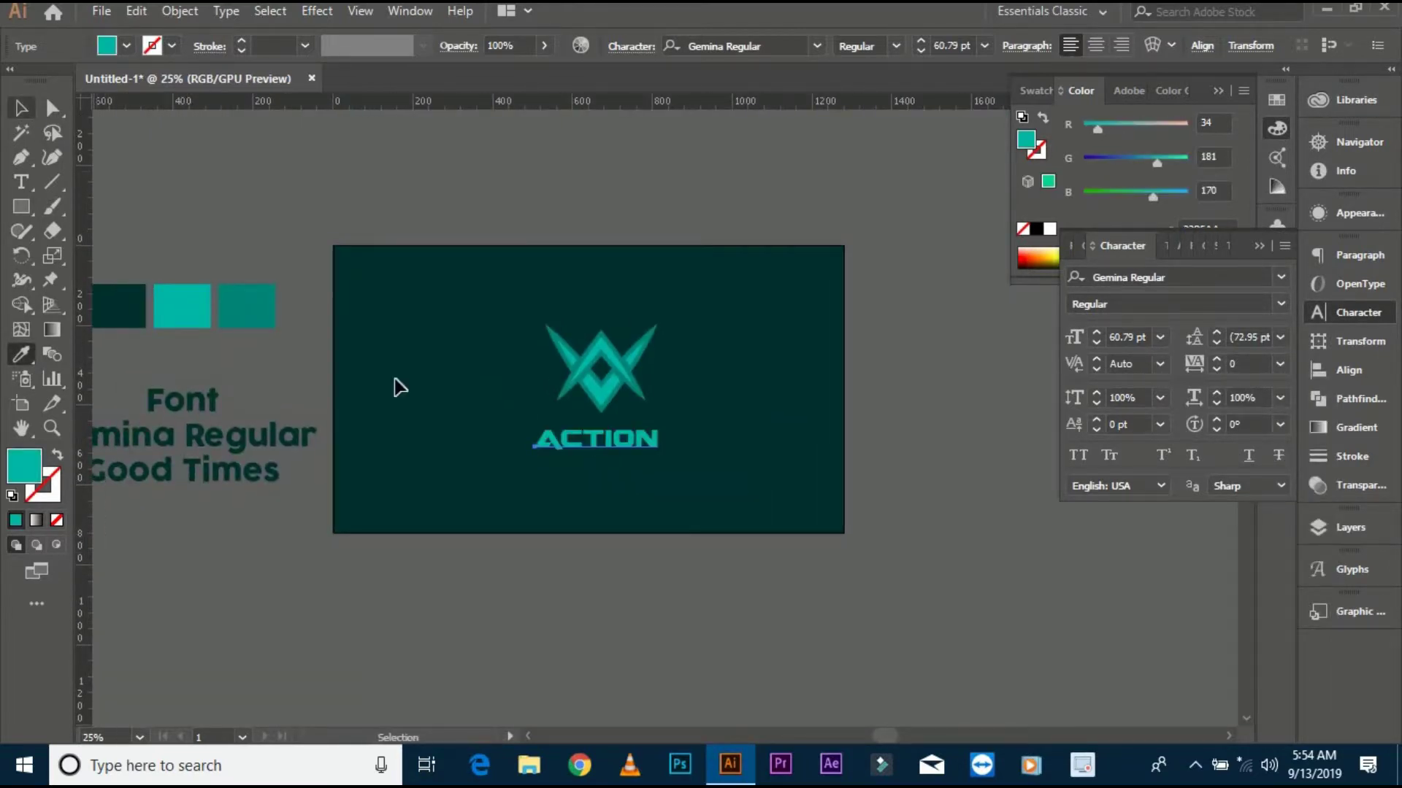
key(ctrl+plus)
key(ctrl+plus)
key(ctrl+plus)
Step: Duplicate ACTION just below, retype it as VLOG, shrink it and move it under ACTION
drag(622, 438, 622, 496)
double_click(621, 496)
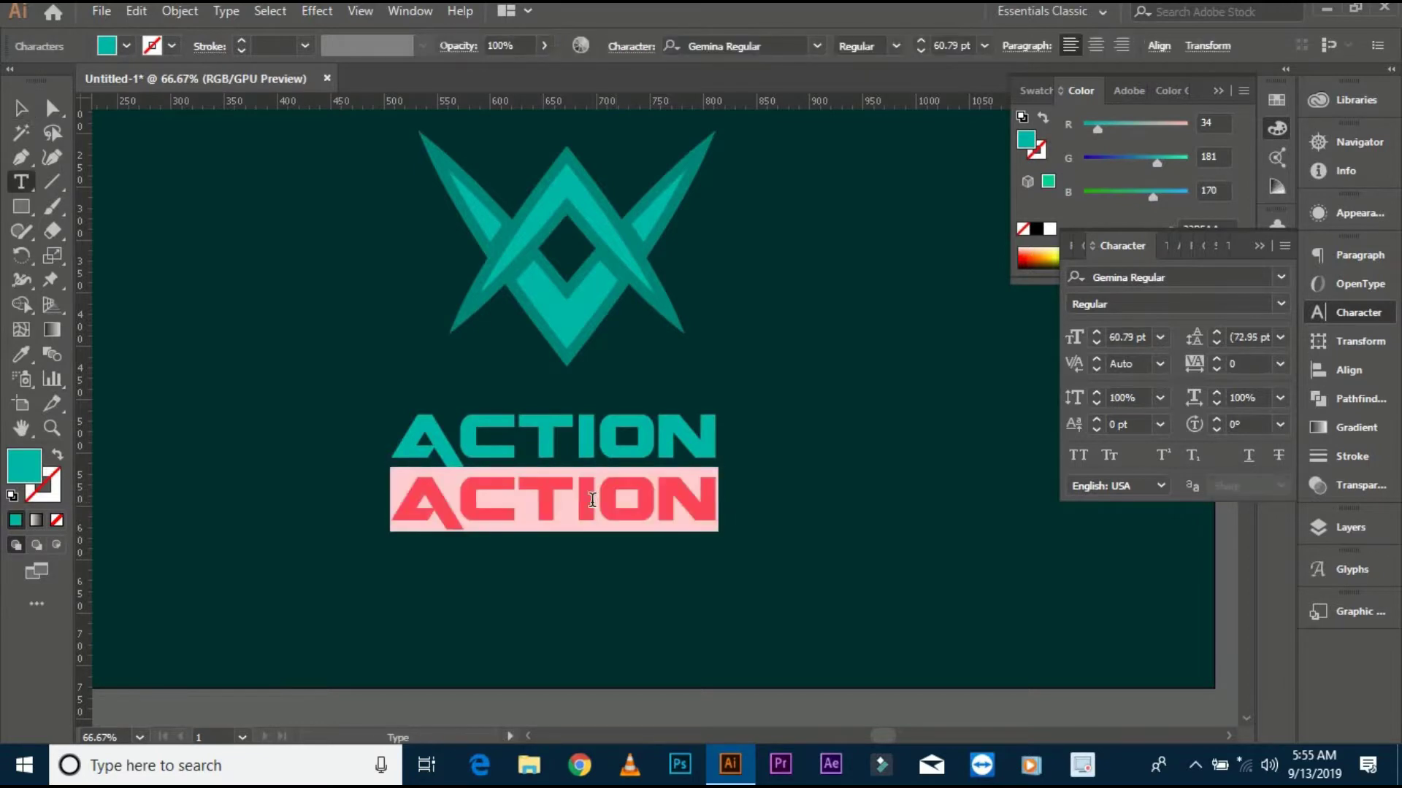
text(VLOG)
key(Escape)
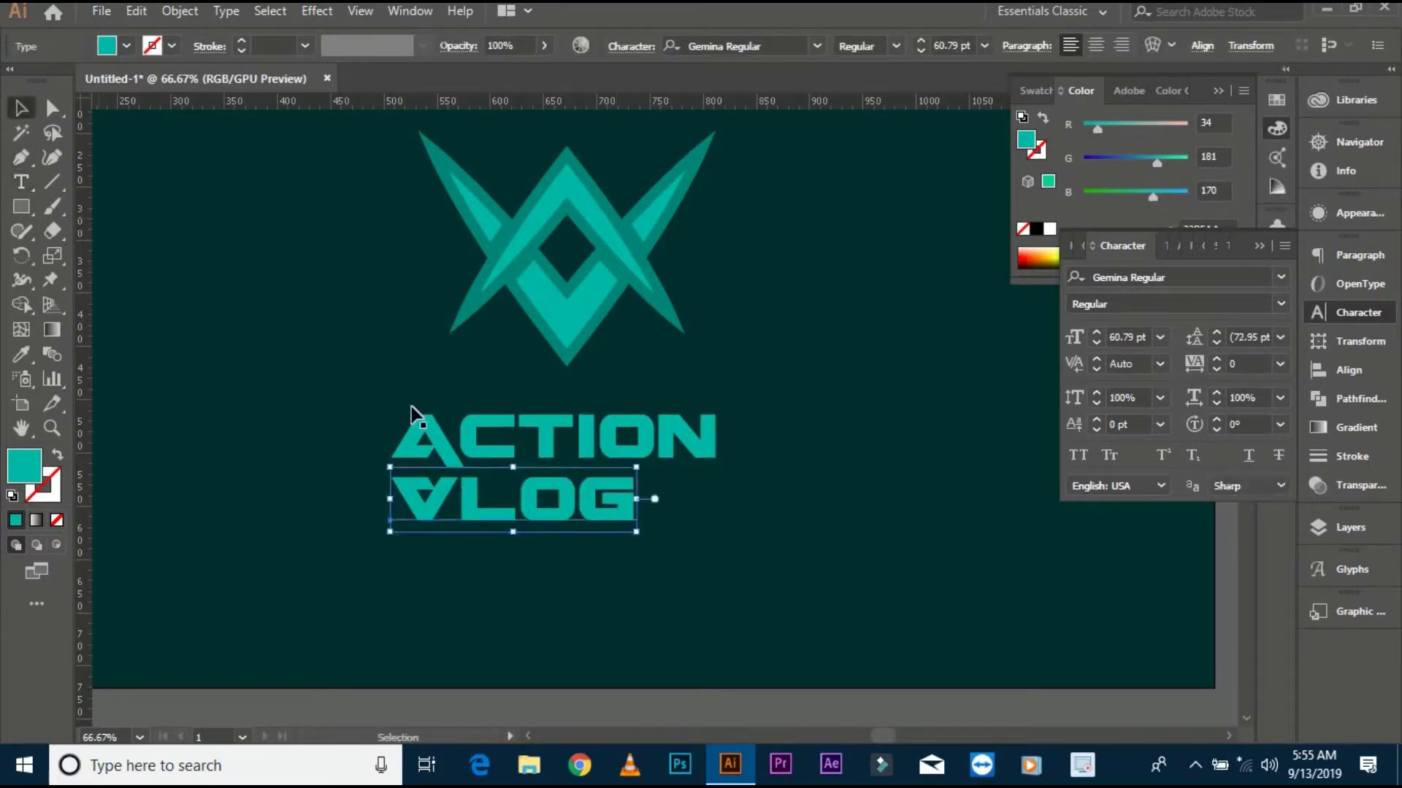
drag(635, 535, 511, 511)
scroll(531, 584, down, 2)
drag(366, 563, 551, 457)
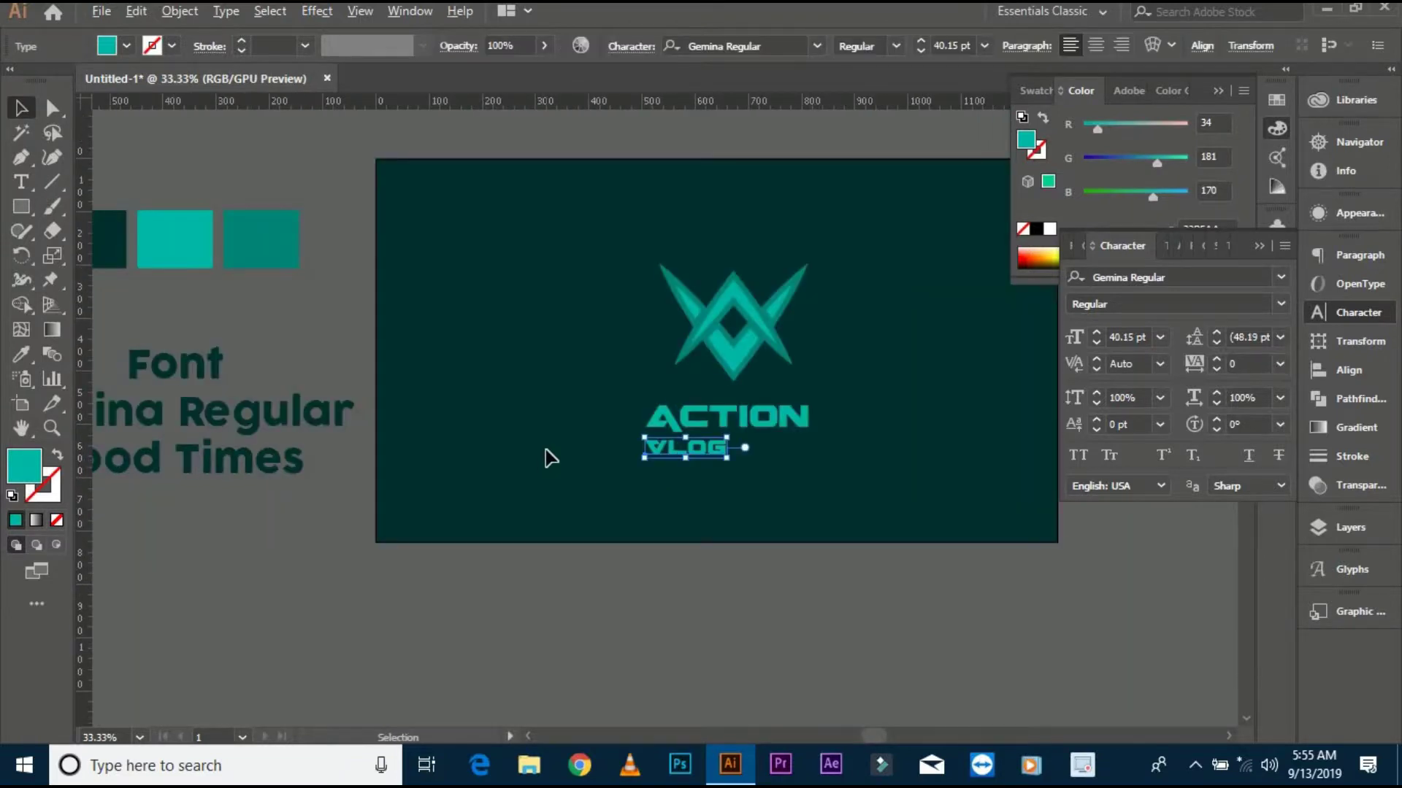
Step: Set VLOG in the Good Times font and nudge it into line under ACTION
click(743, 45)
text(good)
key(Return)
scroll(808, 387, up, 3)
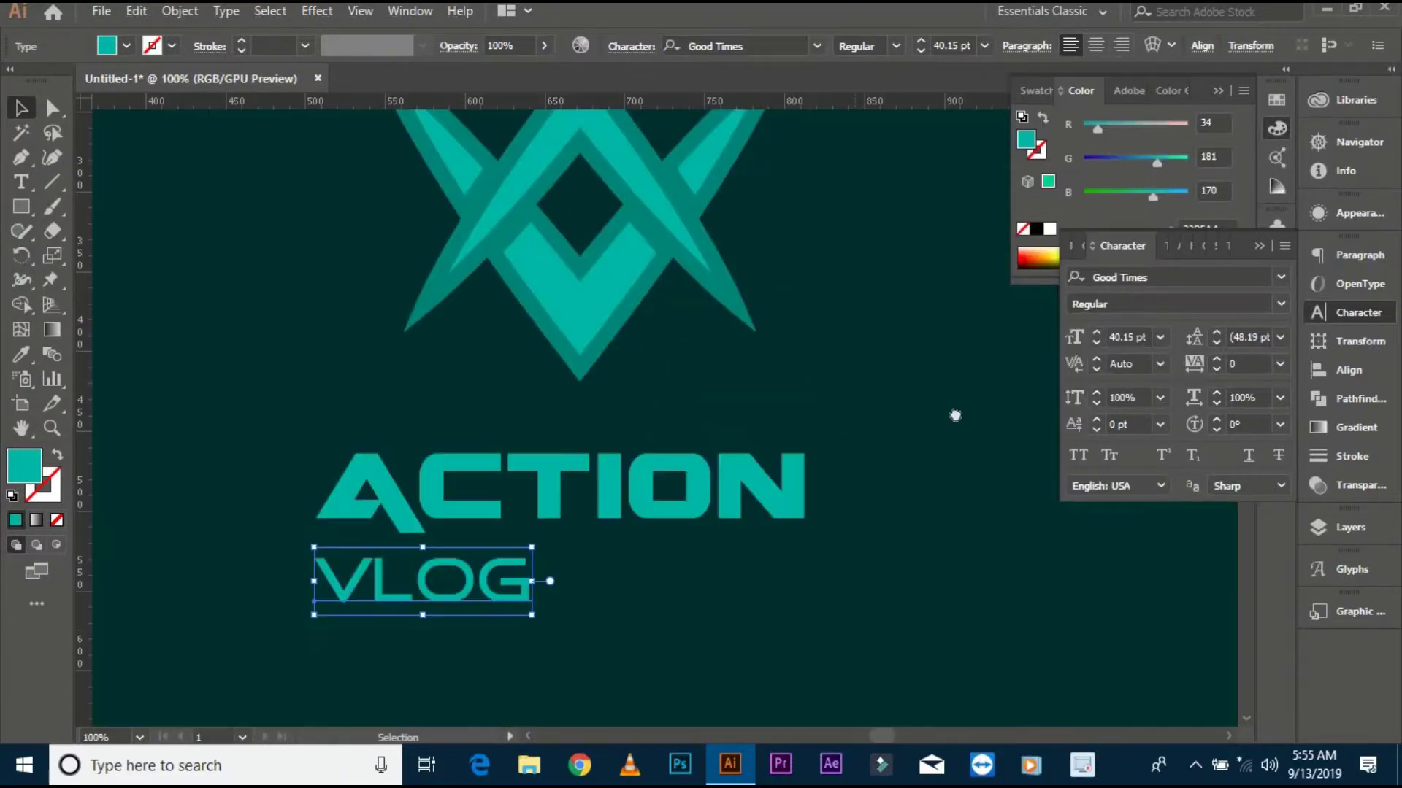
mouse_move(536, 544)
mouse_down()
mouse_move(544, 555)
mouse_move(488, 562)
mouse_move(496, 570)
mouse_up()
Step: Widen VLOG's letter tracking to 1450, then to 1520
text(14)
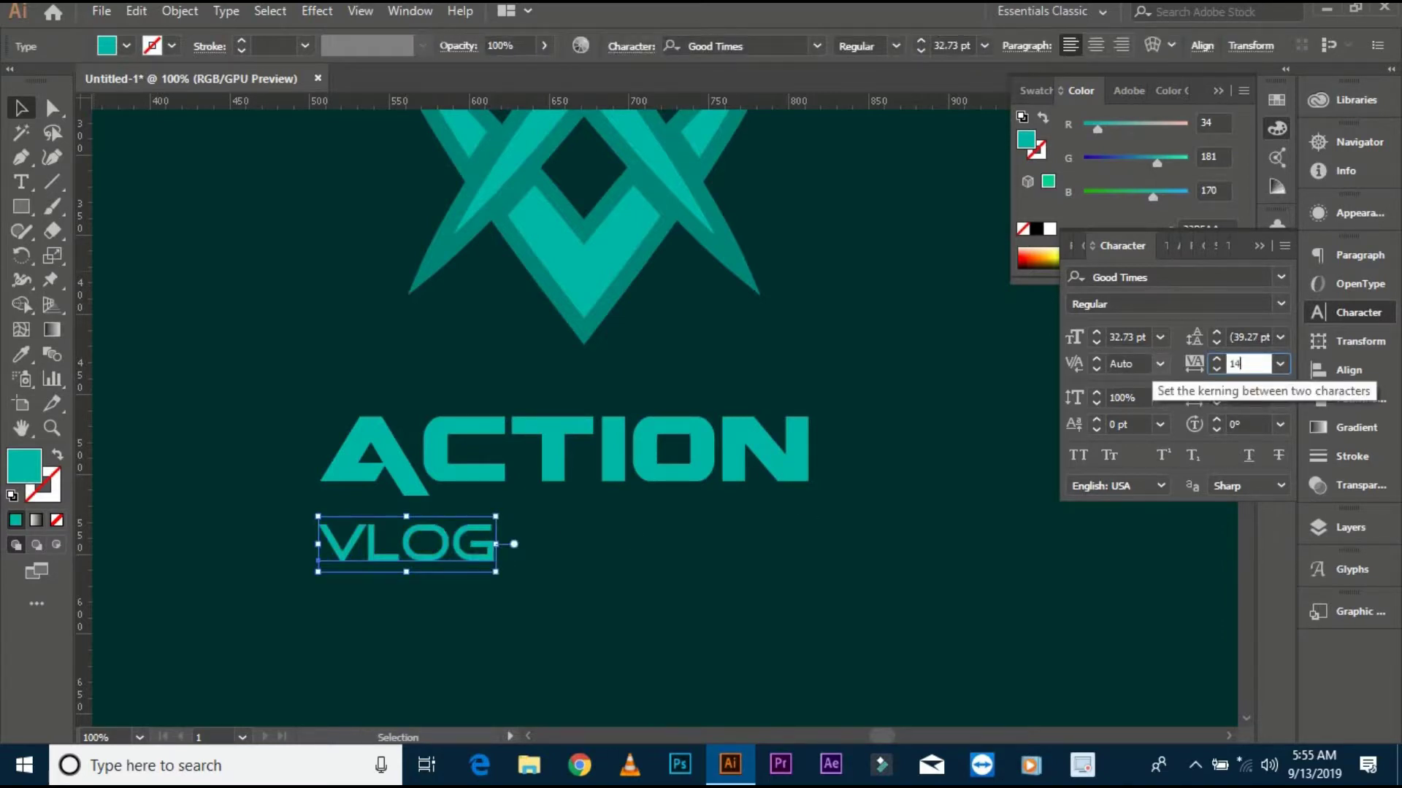
text(50)
key(Return)
click(1260, 363)
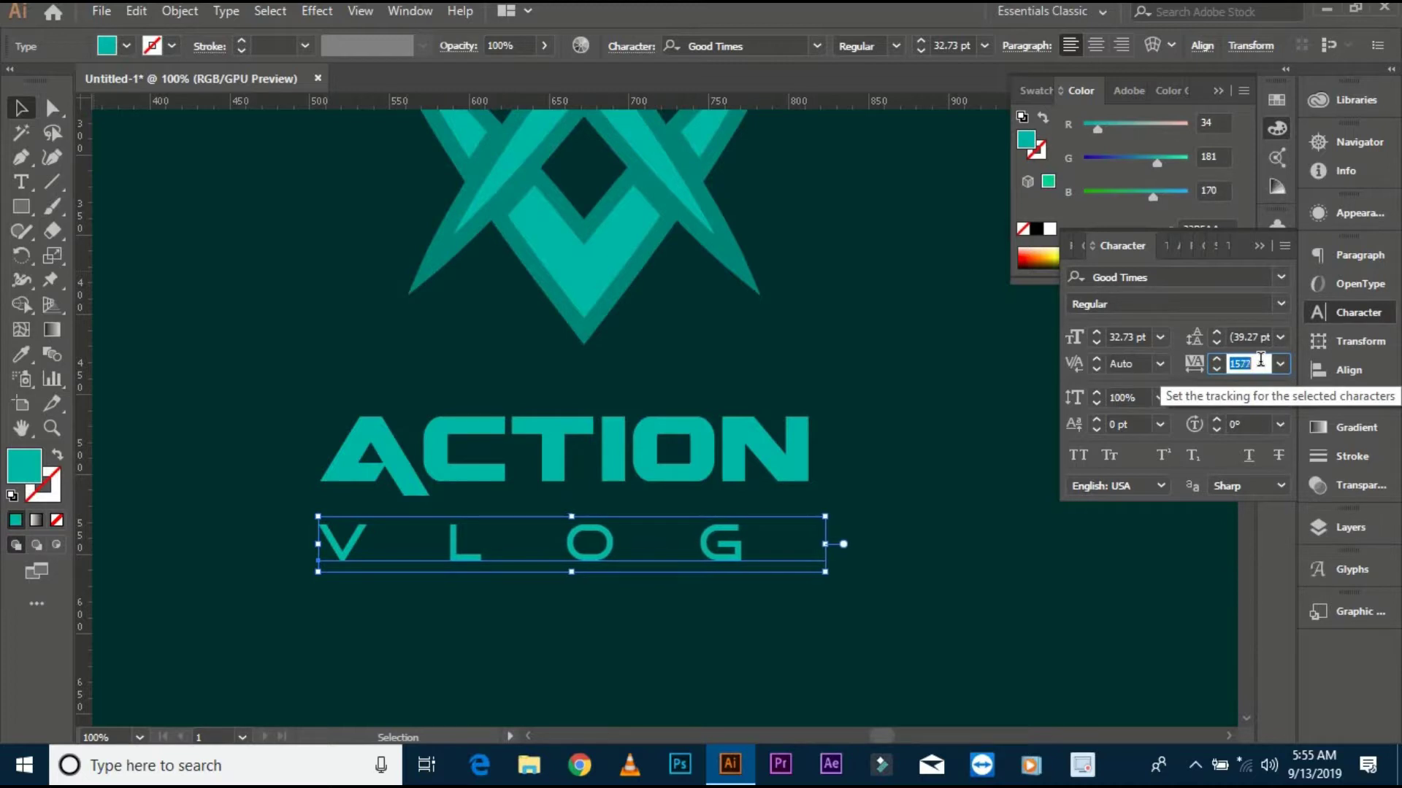
text(1520)
key(Return)
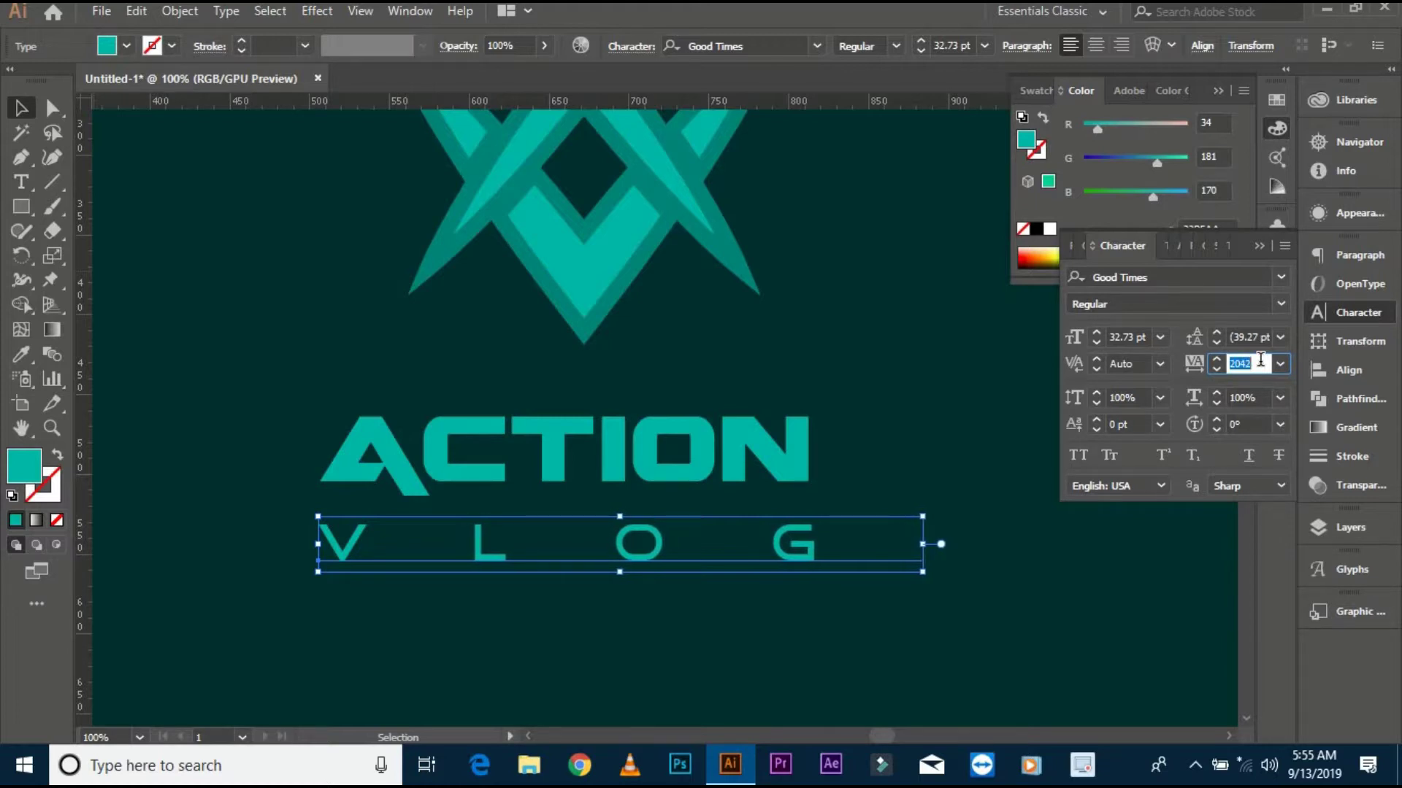
Step: Select the ACTION and VLOG text and bring up its context menu
scroll(868, 484, up, 2)
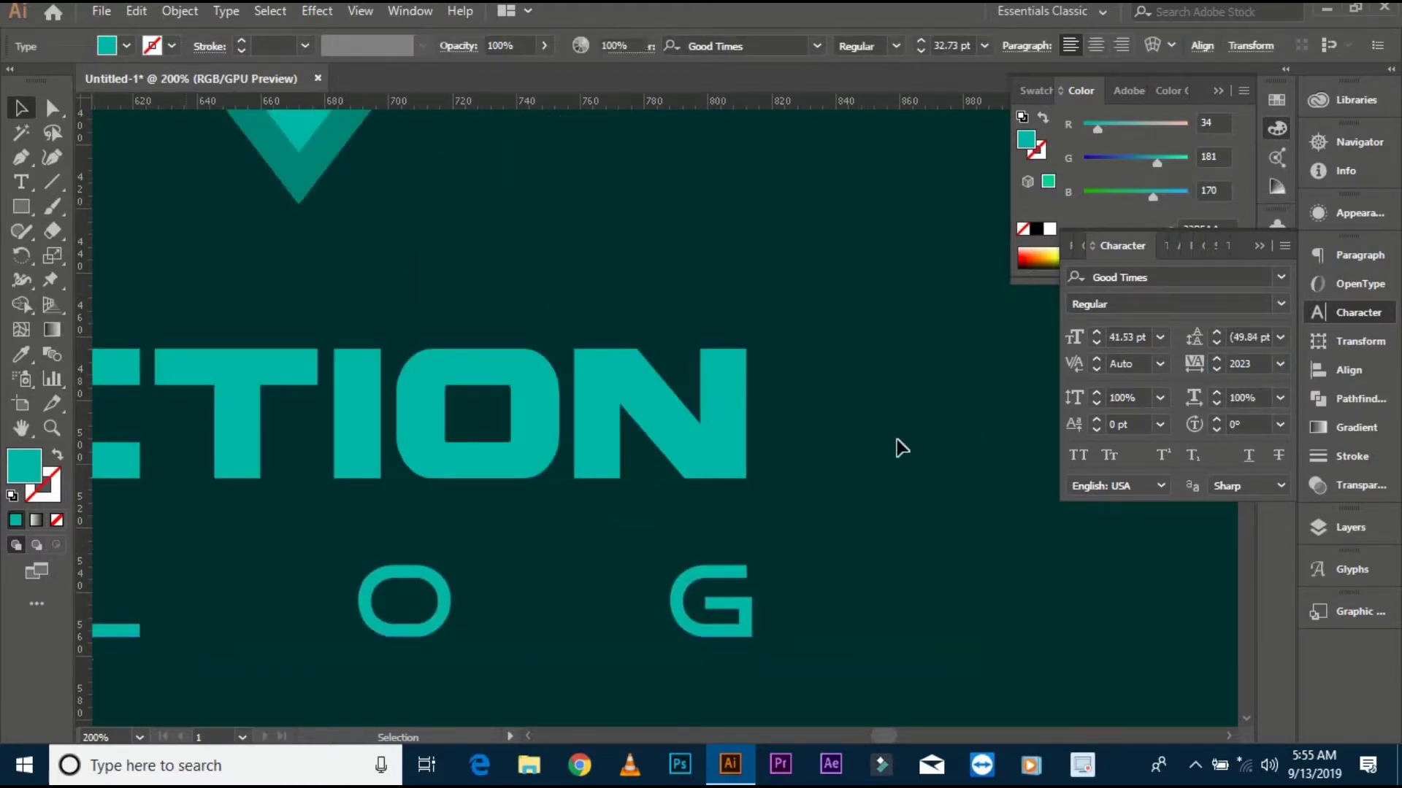
scroll(895, 446, down, 3)
click(579, 460)
right_click(580, 460)
Step: Convert the text to outlines and colour the VLOG letters with the teal swatch
click(643, 205)
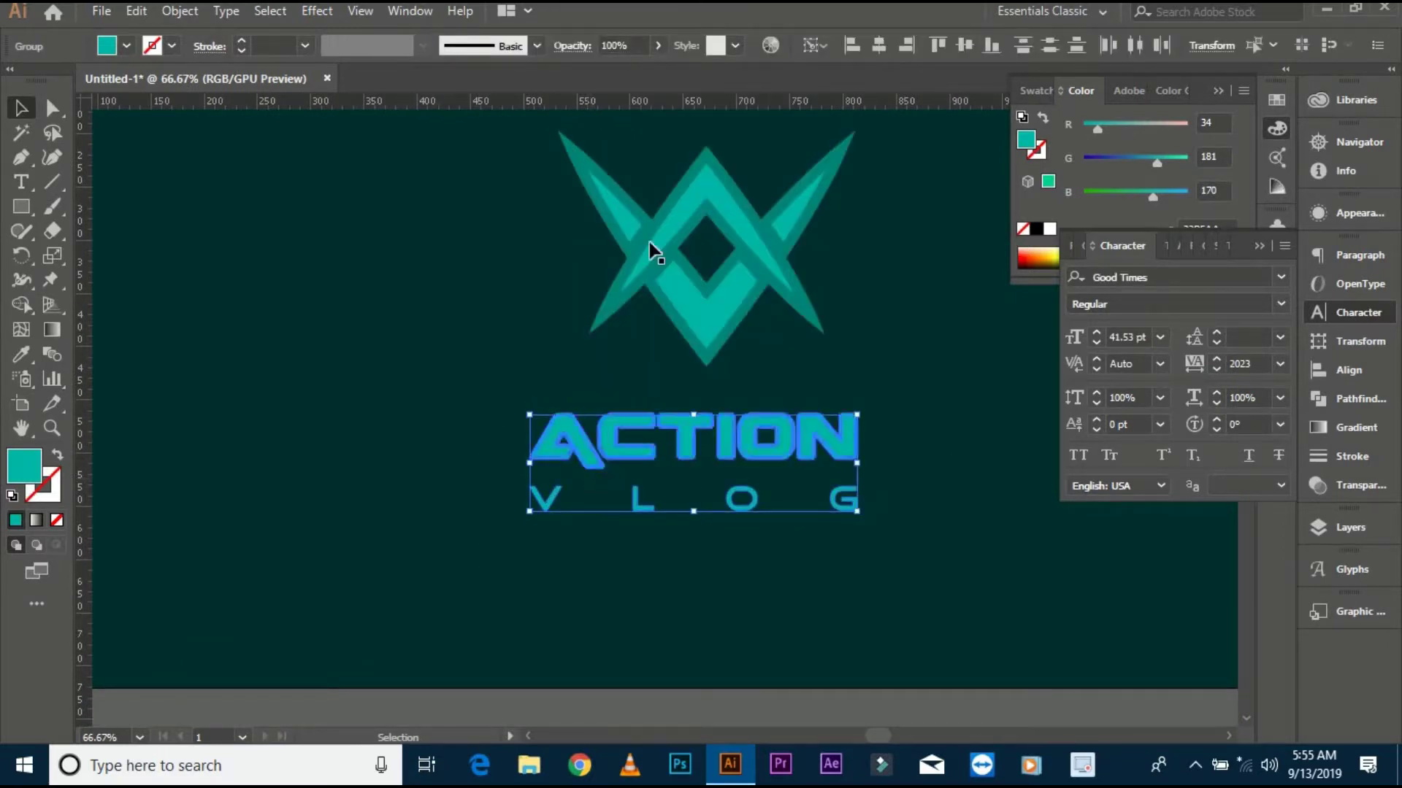
click(482, 378)
drag(511, 478, 869, 522)
key(i)
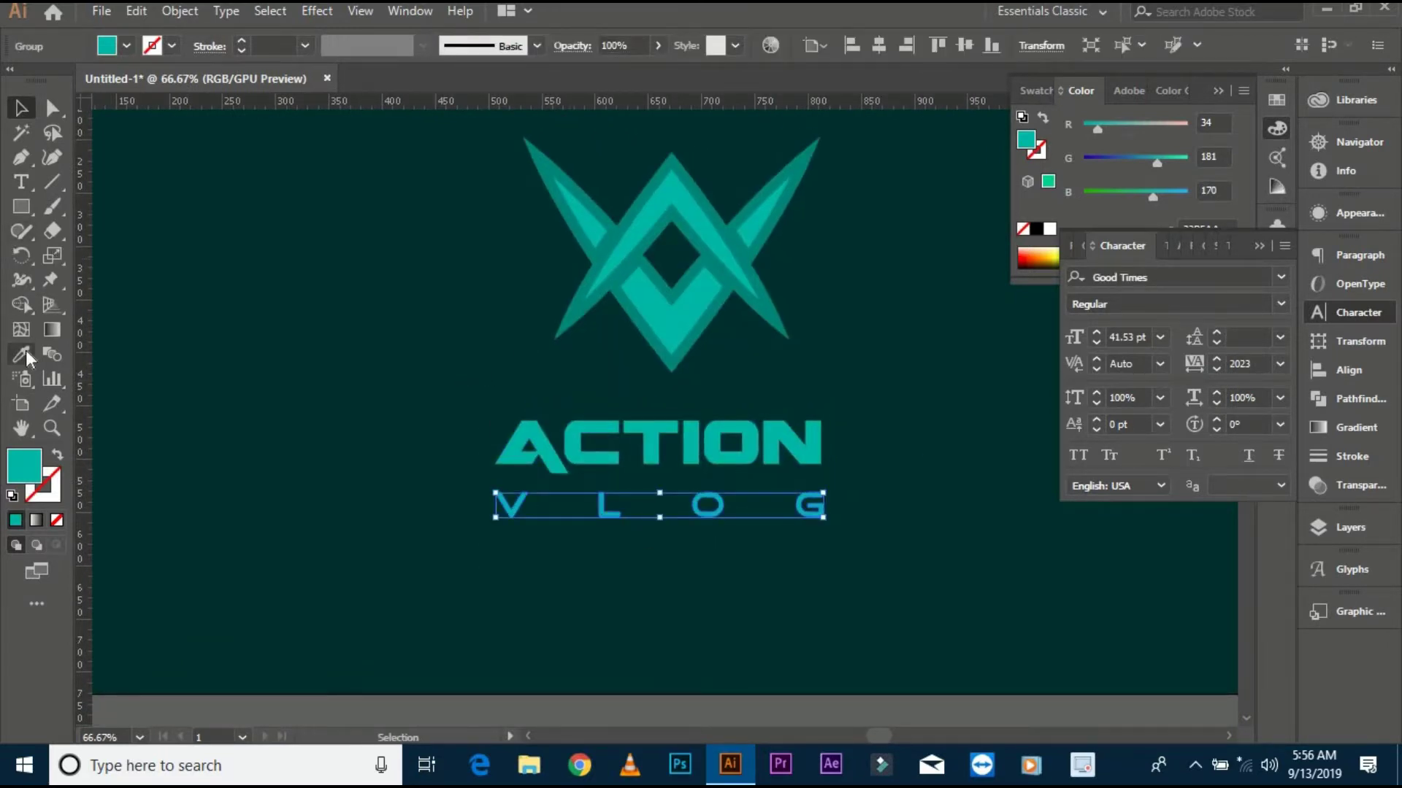
key(ctrl+minus)
click(334, 281)
key(v)
click(570, 457)
Step: Group the W mark with the ACTION VLOG text and centre the mark over it
key(ctrl+plus)
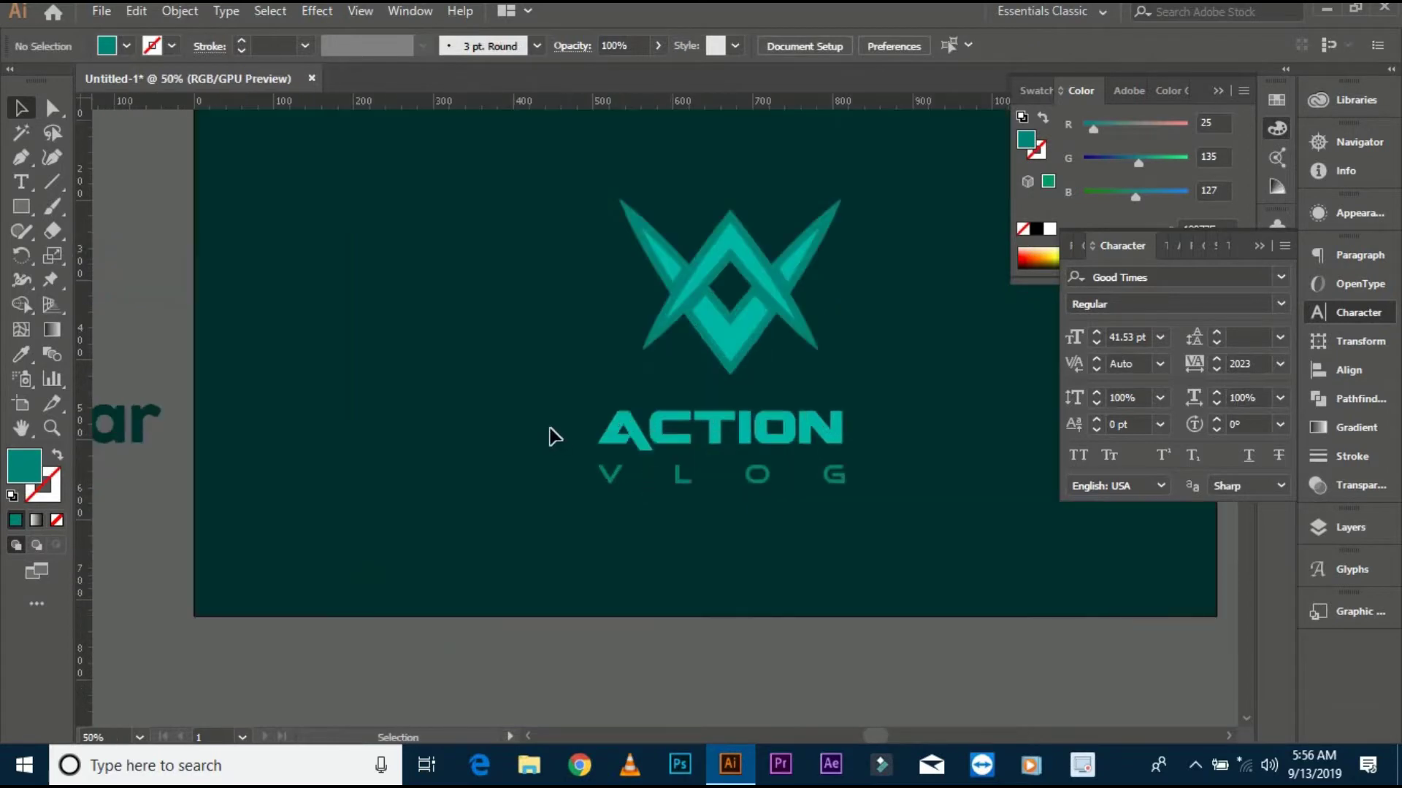
click(719, 441)
right_click(718, 442)
click(782, 560)
shift+click(741, 303)
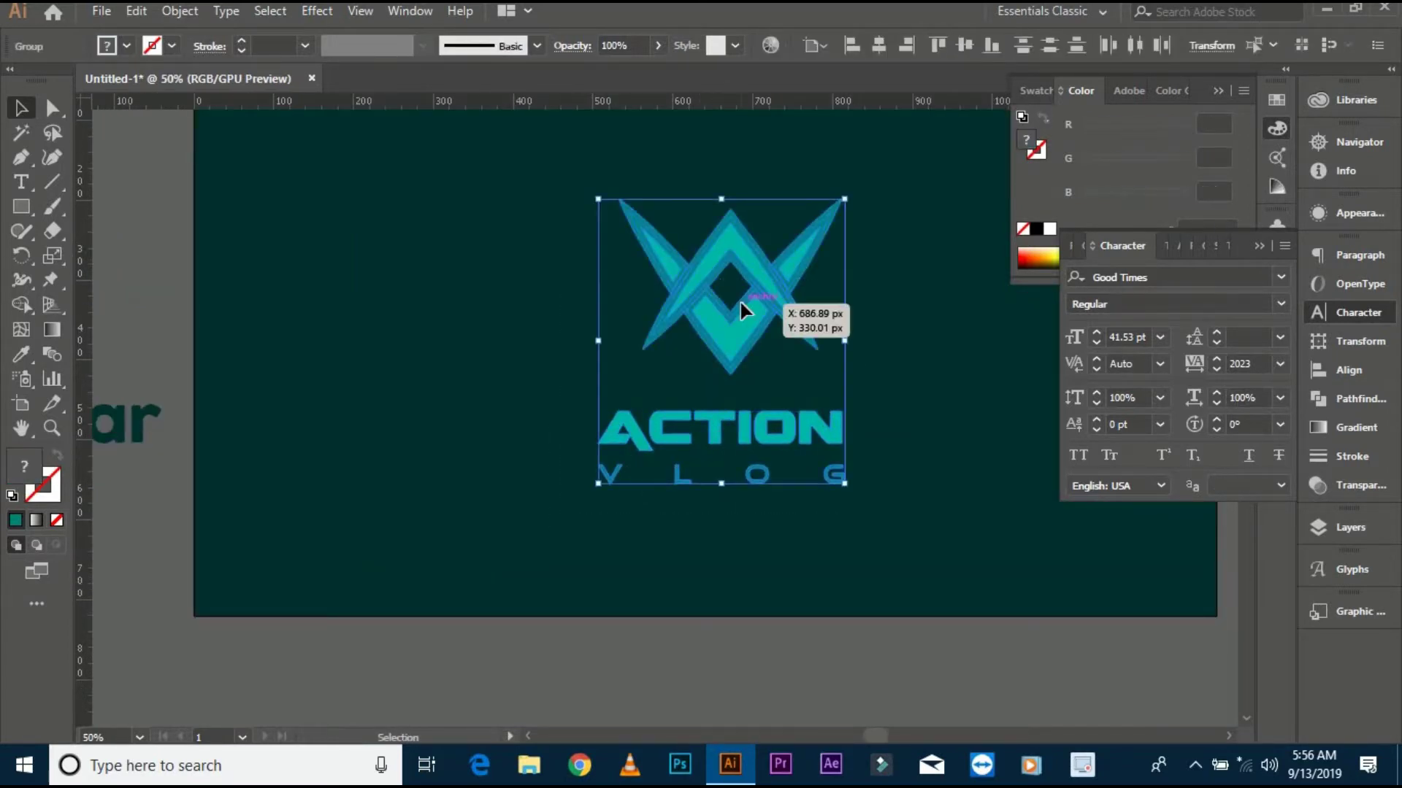
click(879, 46)
Step: Regroup the W mark and text into one logo and scale it down slightly
click(907, 378)
click(688, 417)
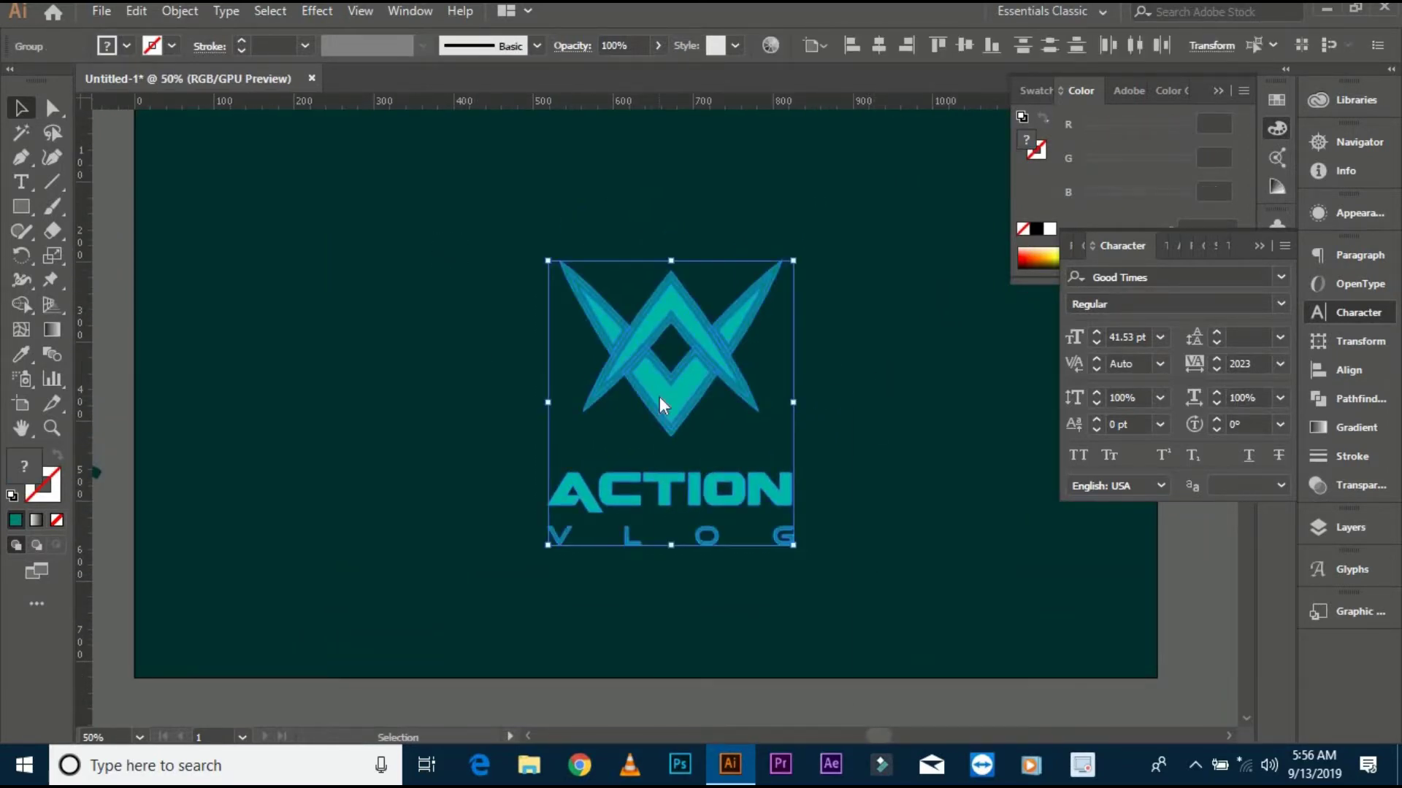
right_click(661, 398)
click(712, 522)
drag(793, 545, 781, 526)
click(886, 460)
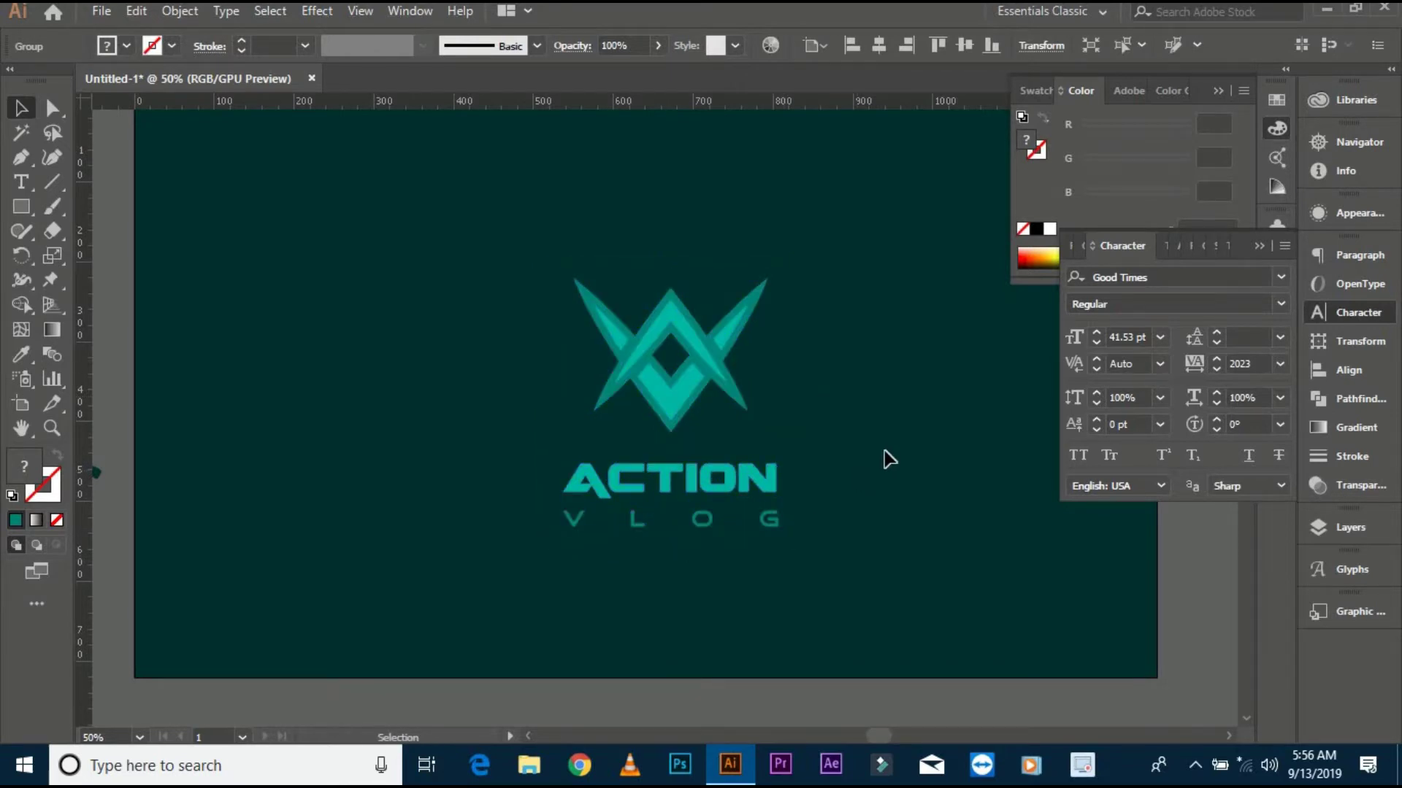
click(886, 461)
Step: Duplicate the logo to the right and enlarge the copy to fill the background
scroll(883, 461, down, 1)
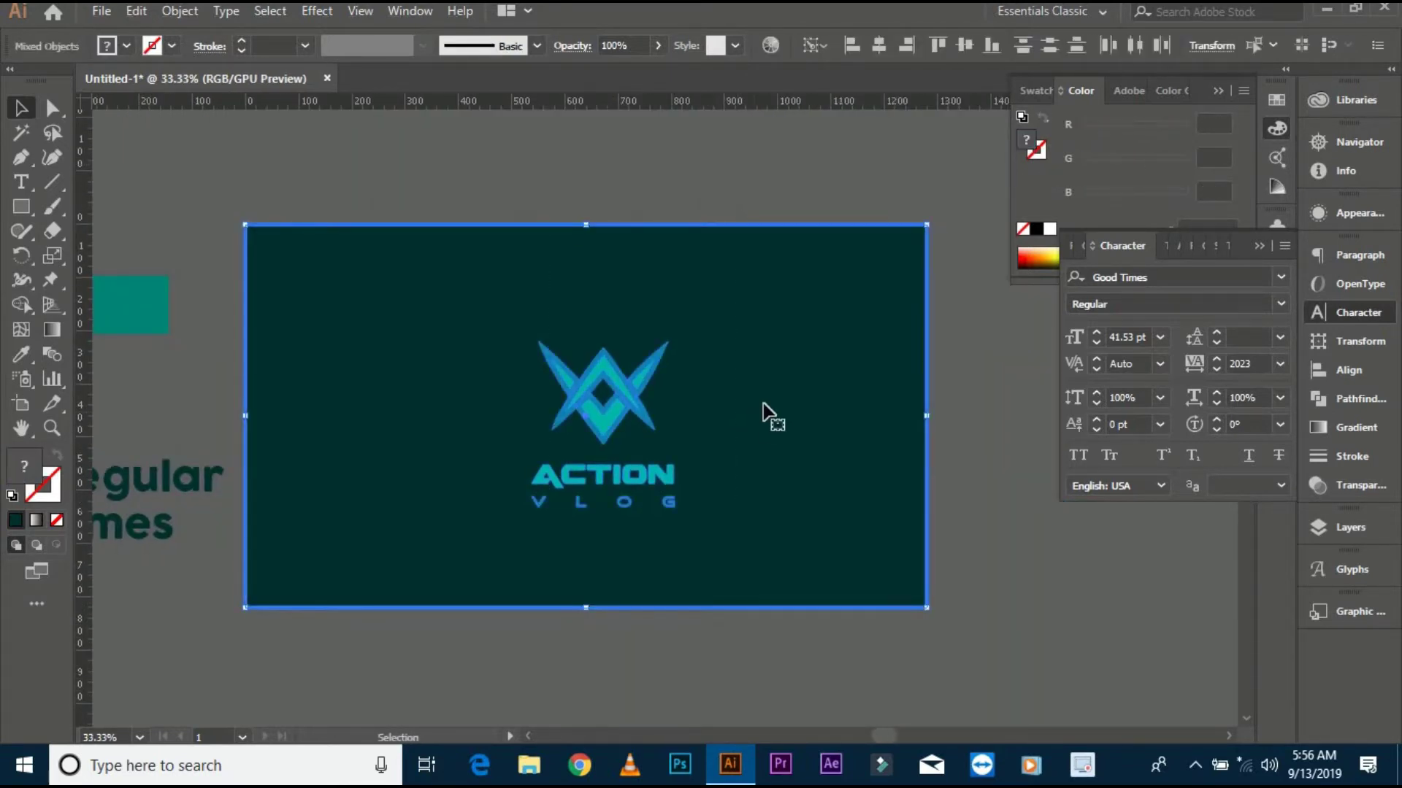
click(767, 146)
drag(655, 249, 721, 253)
click(642, 406)
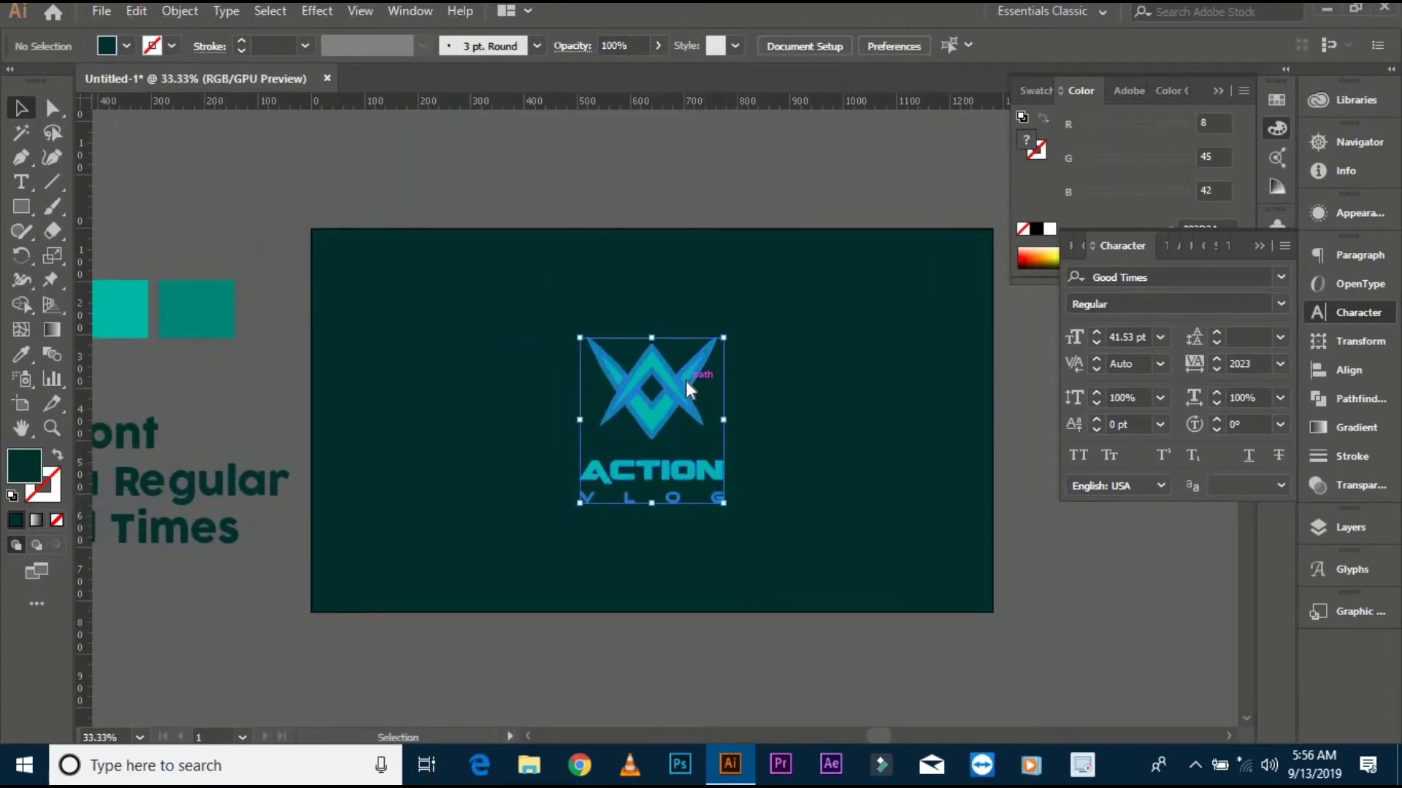
right_click(683, 378)
click(682, 651)
drag(652, 414, 815, 414)
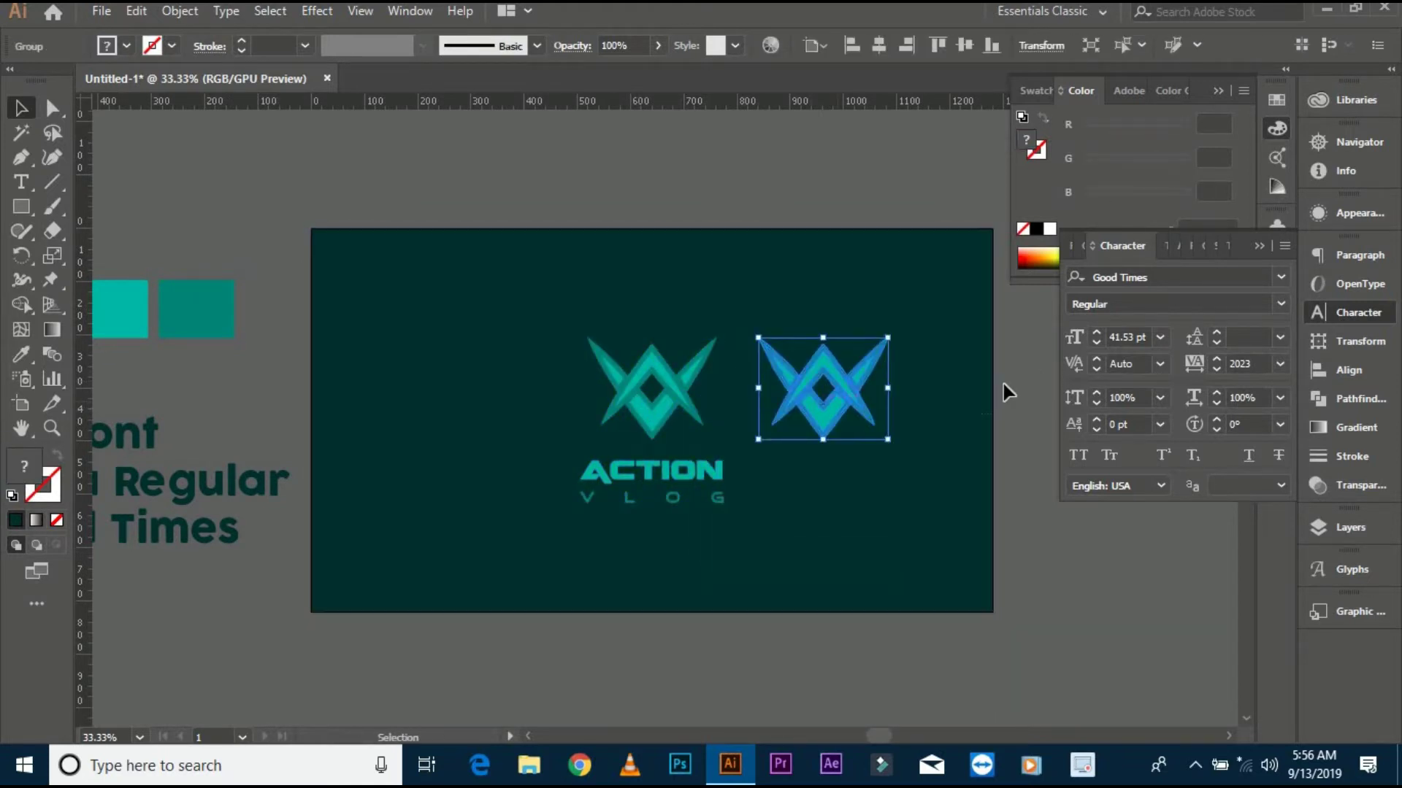
click(1001, 391)
click(867, 422)
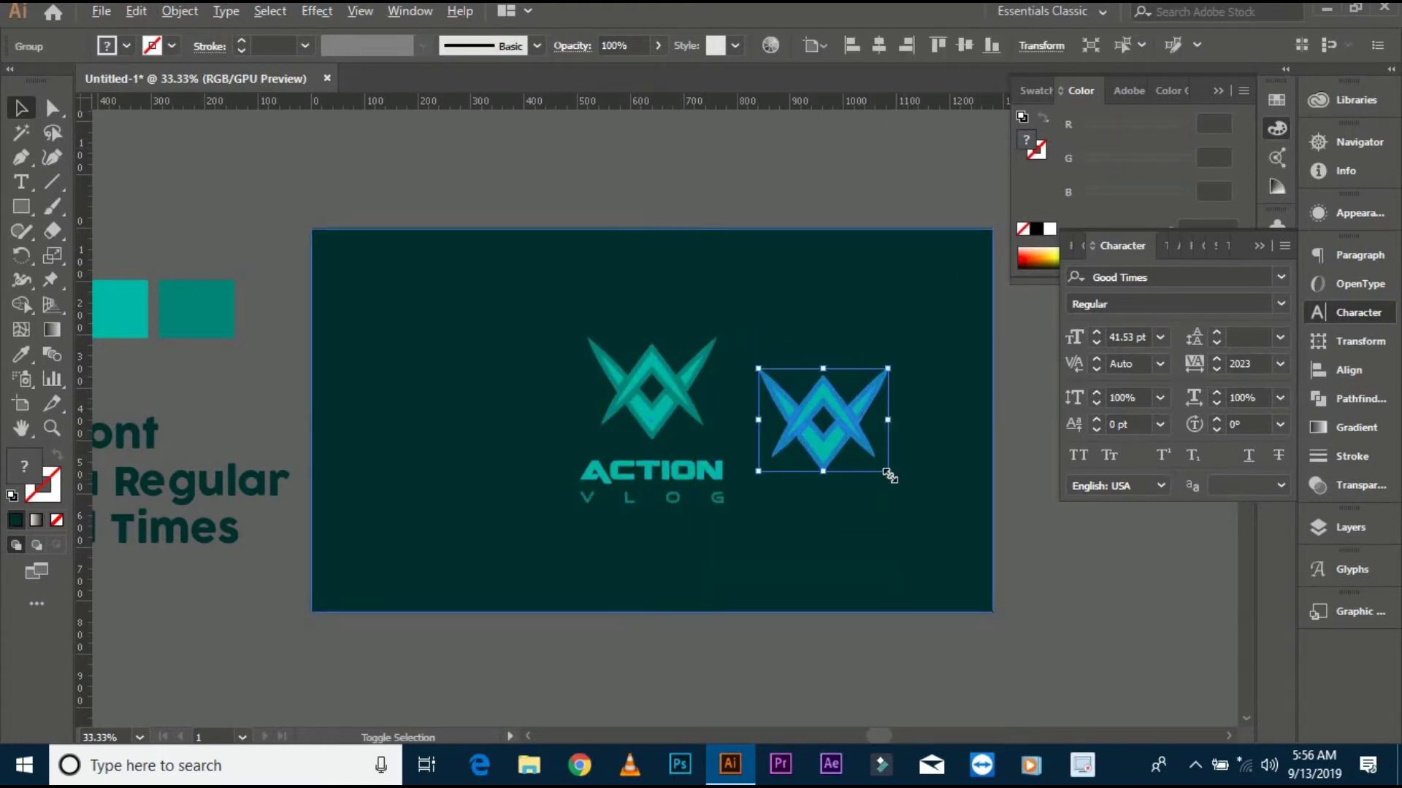
drag(888, 470, 1066, 628)
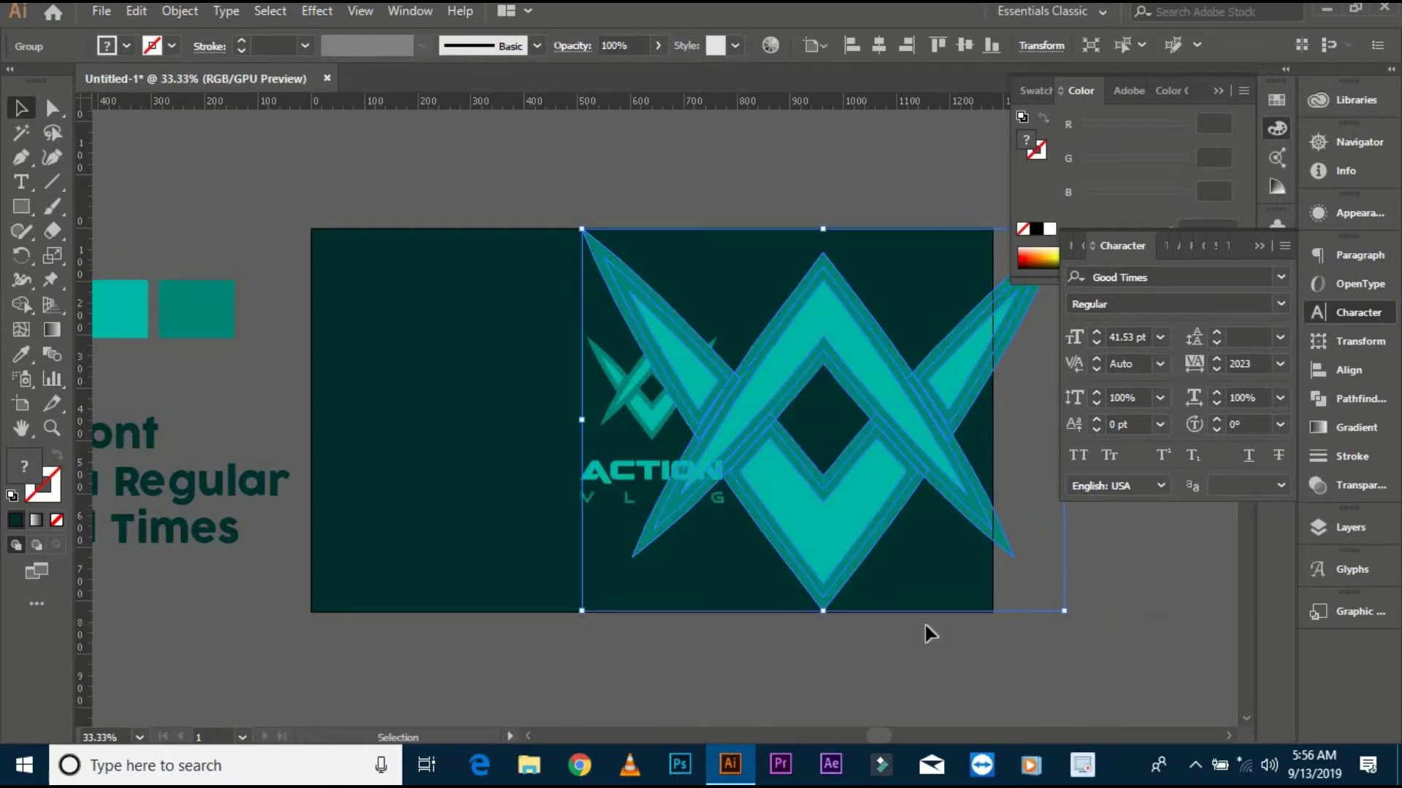
drag(861, 522, 692, 522)
Step: Centre the enlarged logo copy on the background rectangle
click(759, 281)
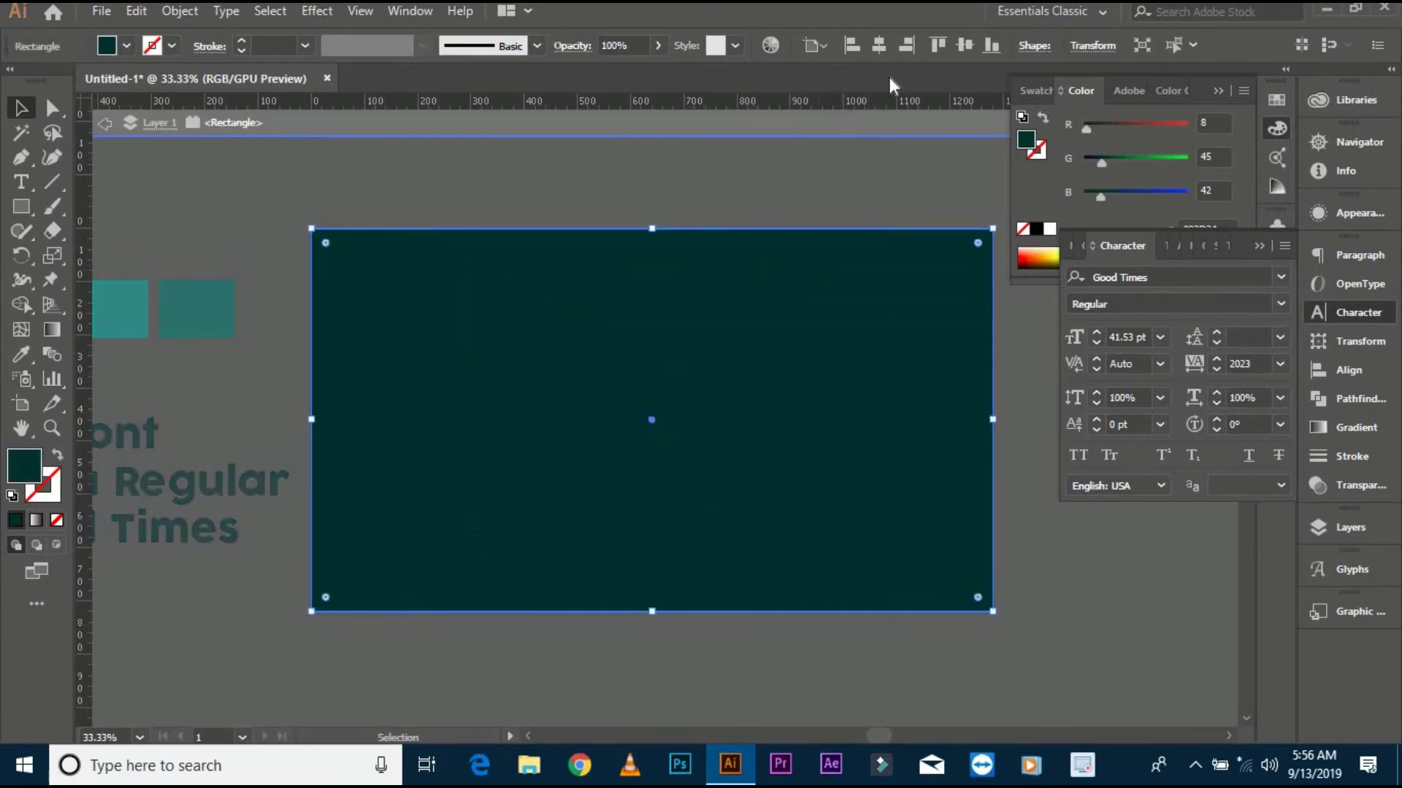
key(ctrl+z)
shift+click(742, 272)
click(879, 45)
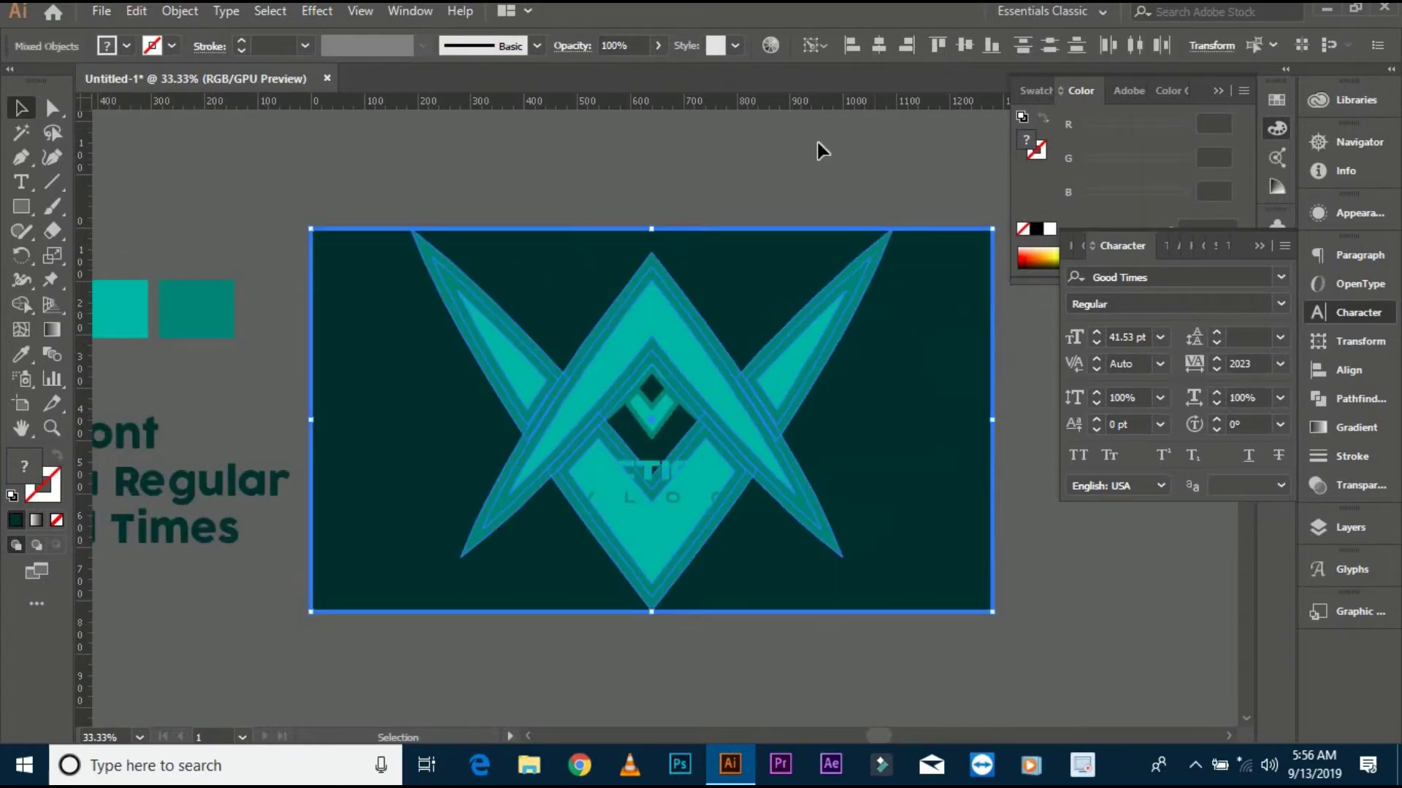
Step: Lower the big logo copy's opacity to 30%, trying 72% and 53% first
double_click(636, 46)
text(72)
key(Return)
text(53)
key(Return)
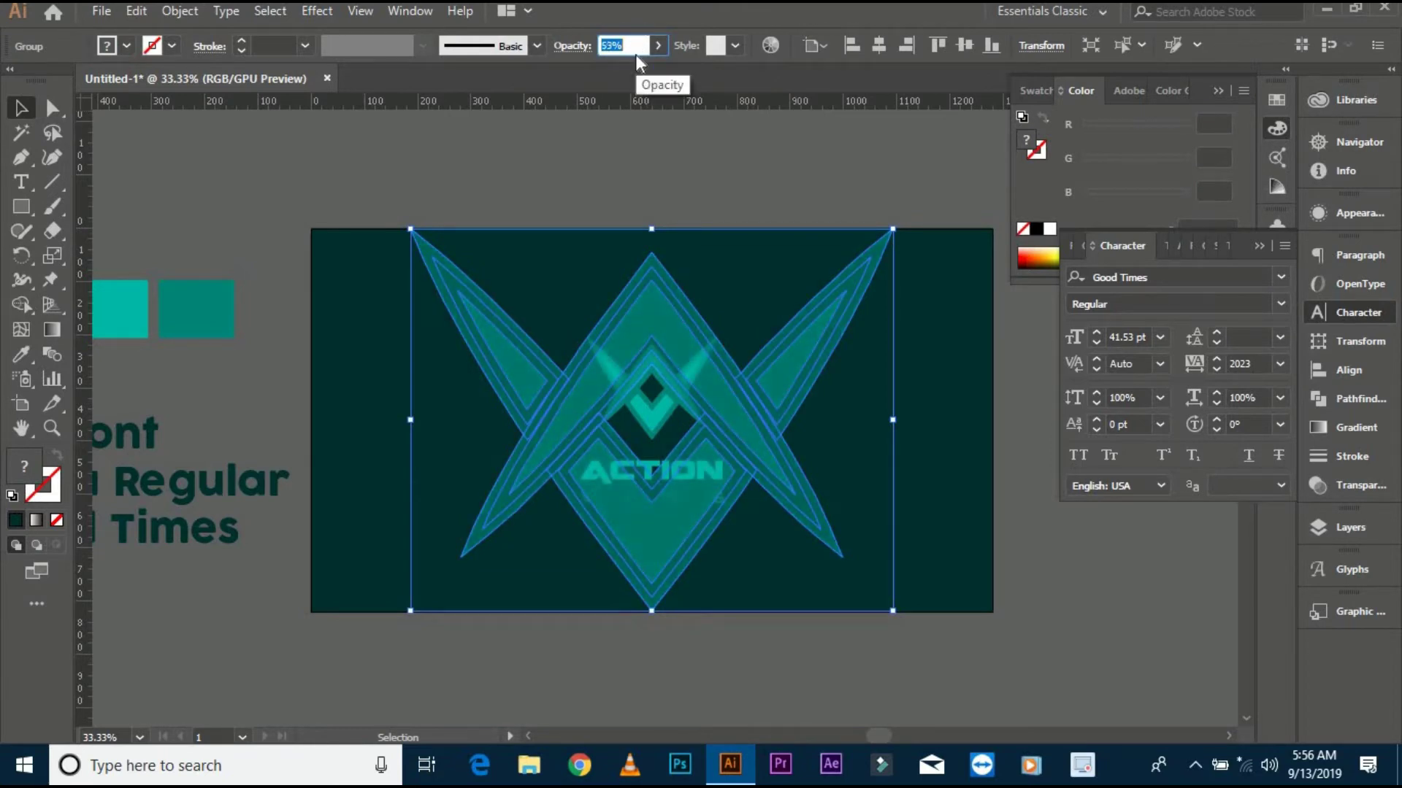
text(30)
key(Return)
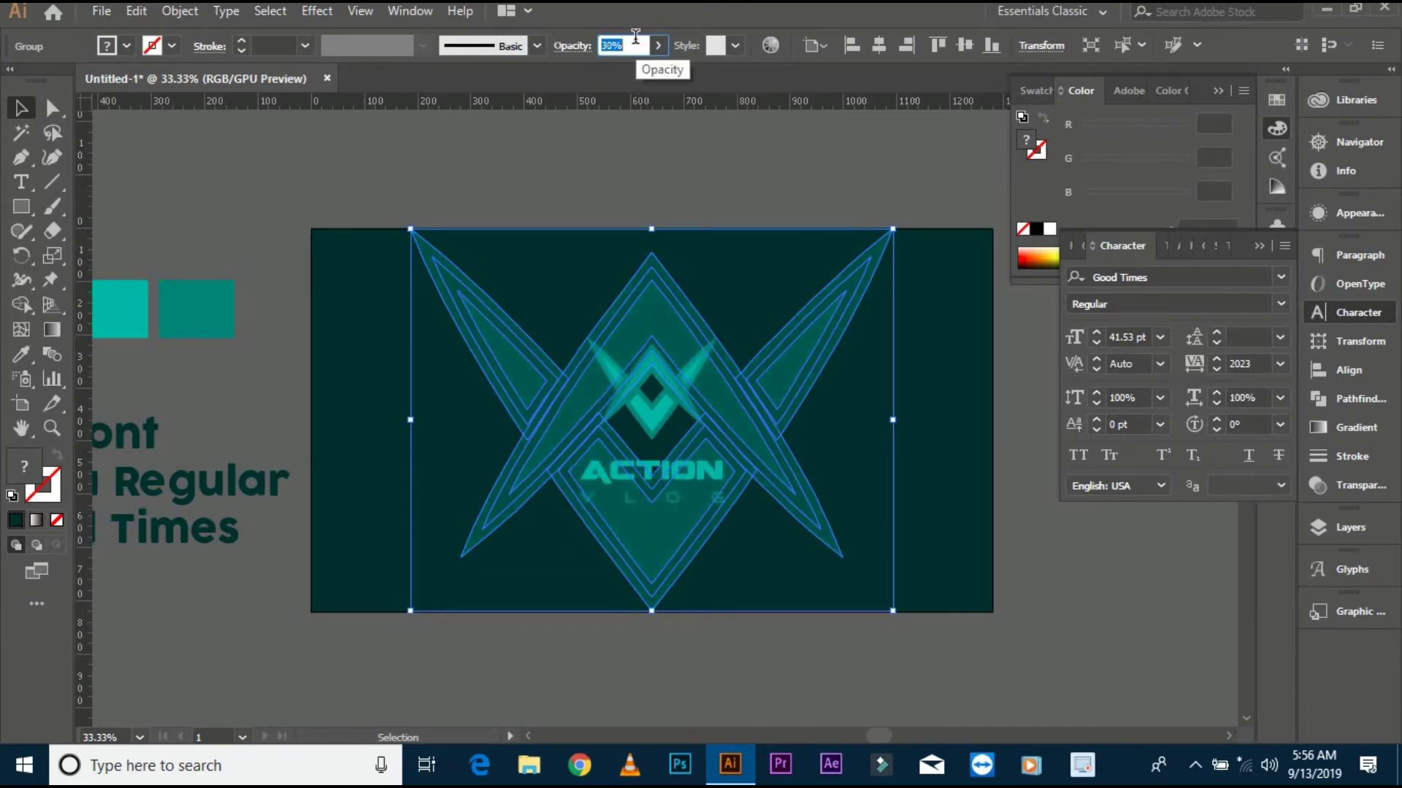
Step: Group the small mark and ACTION text and bring it in front of the faded copy
click(707, 307)
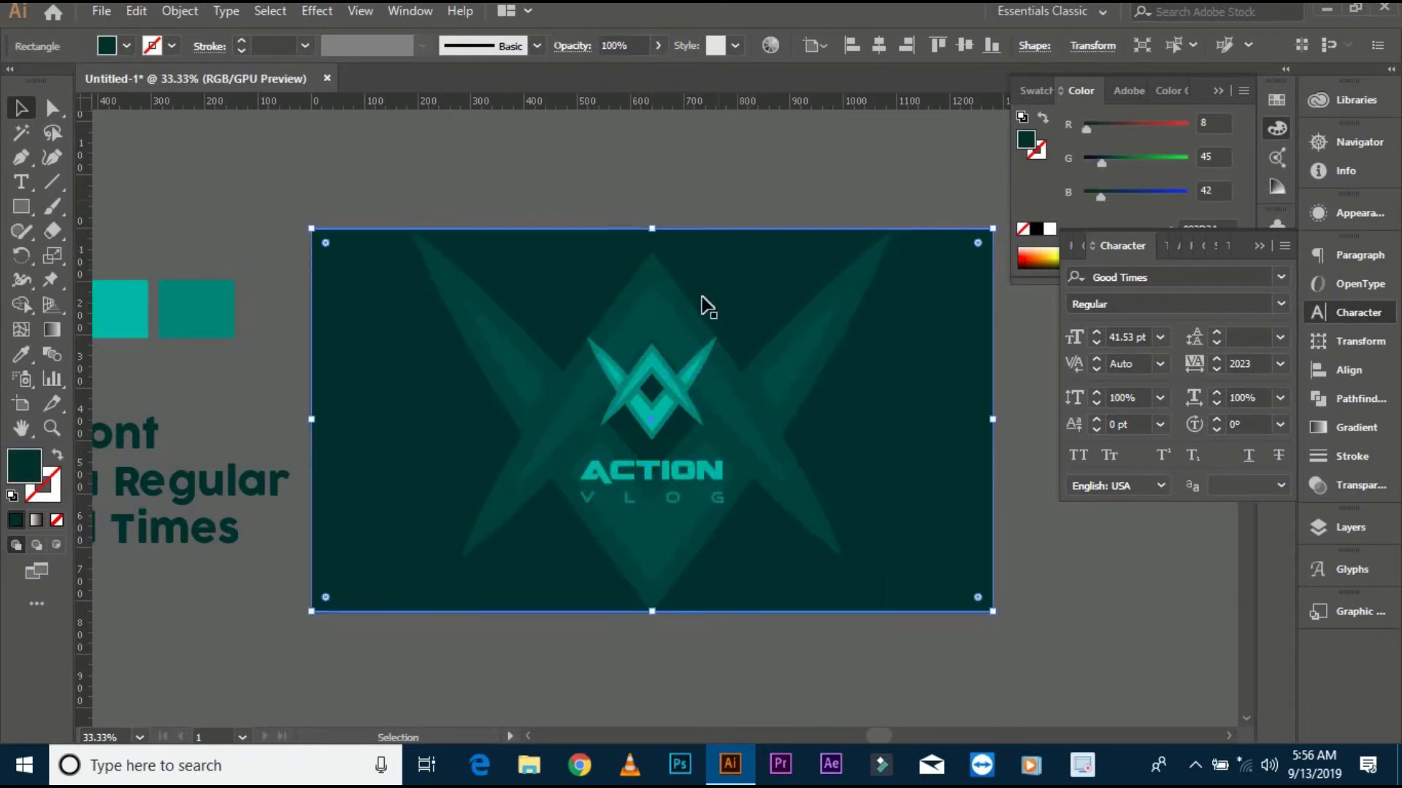
click(679, 409)
shift+click(657, 467)
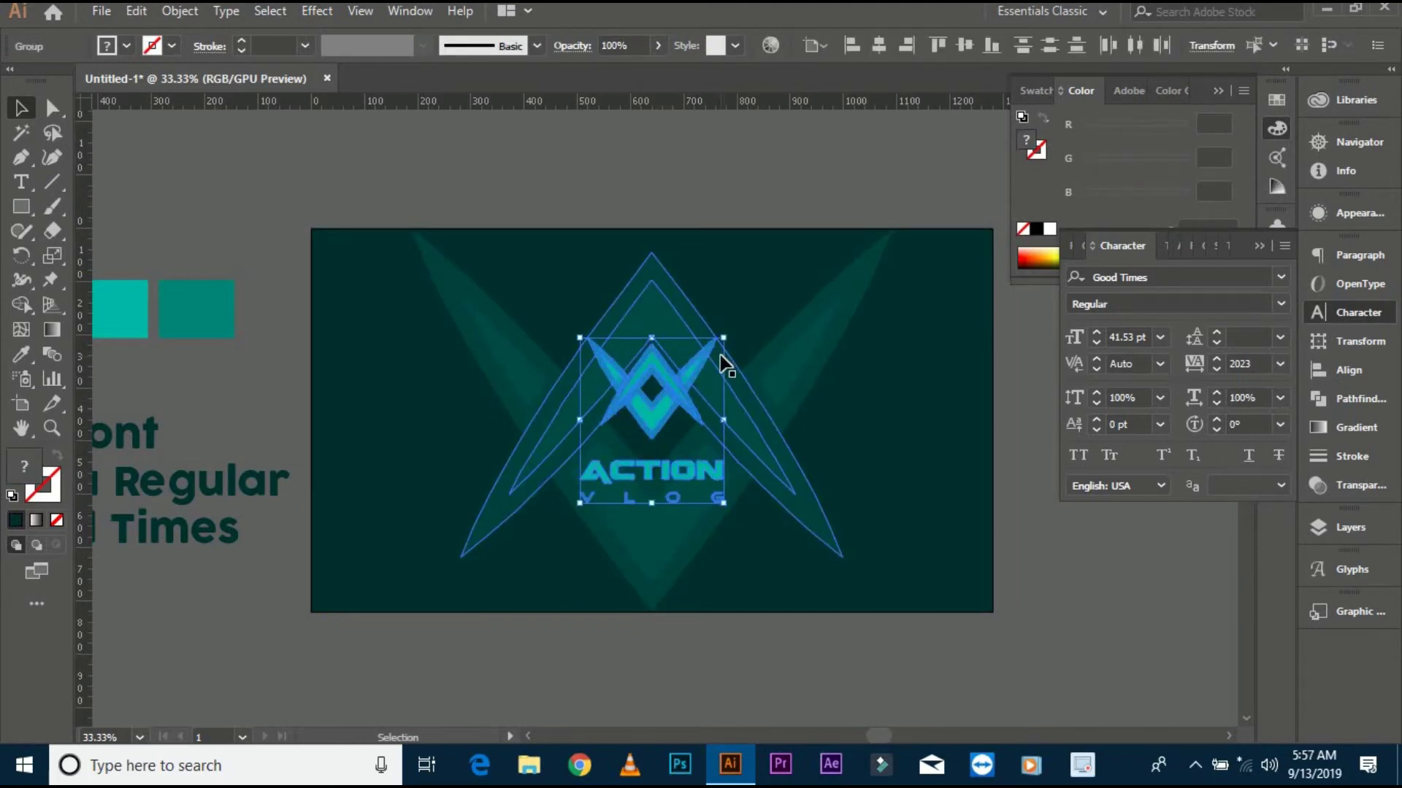
right_click(641, 423)
click(697, 548)
right_click(661, 434)
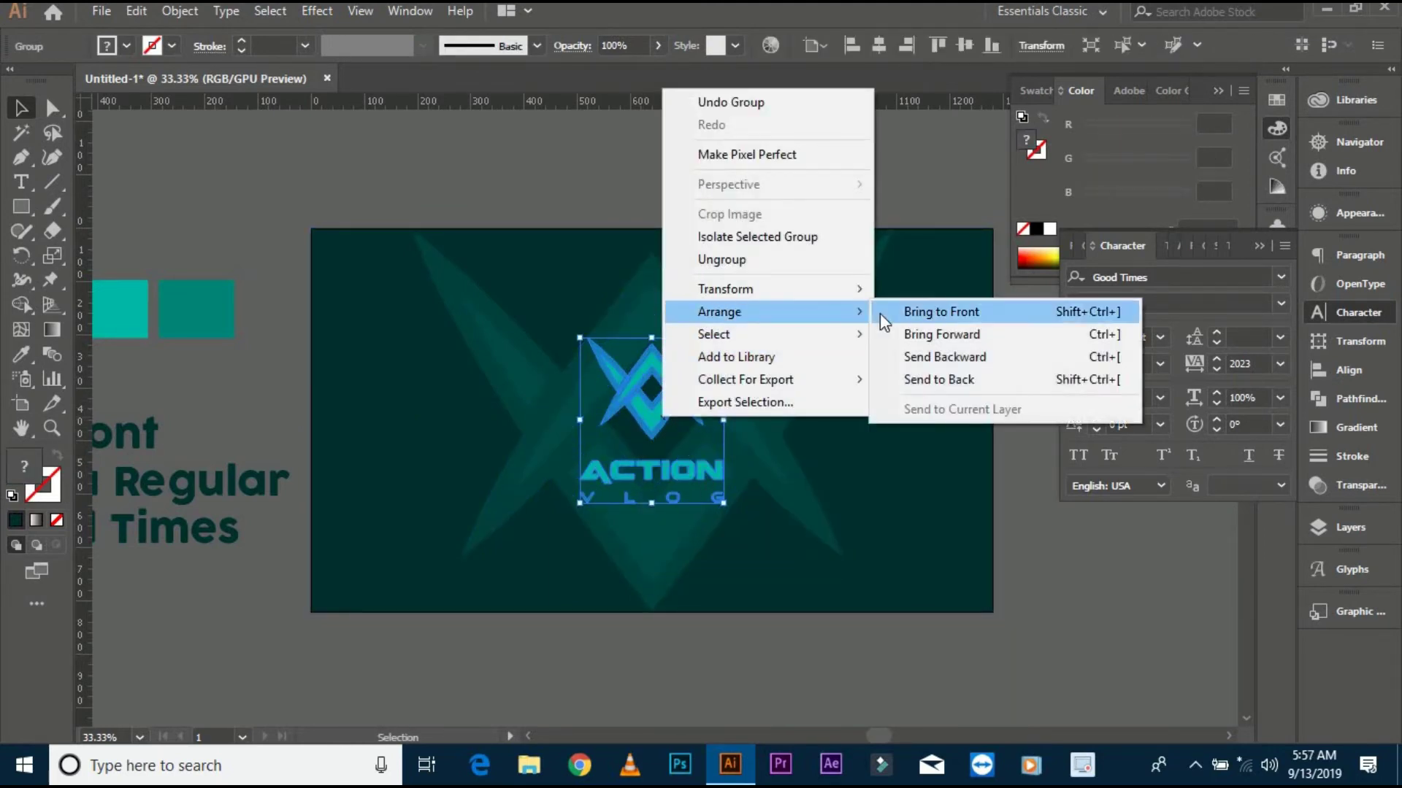
click(730, 179)
click(749, 289)
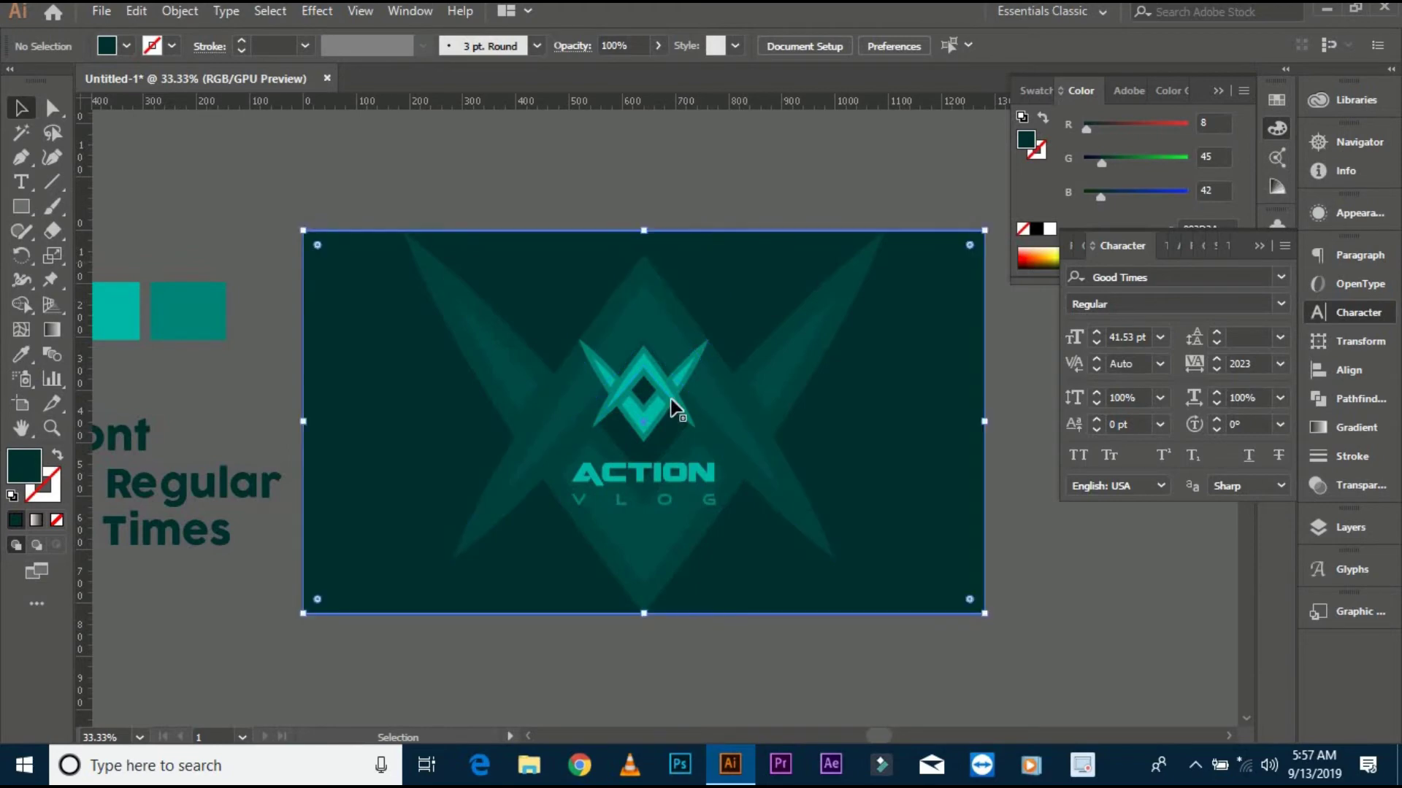
shift+click(642, 386)
click(820, 209)
key(ctrl+minus)
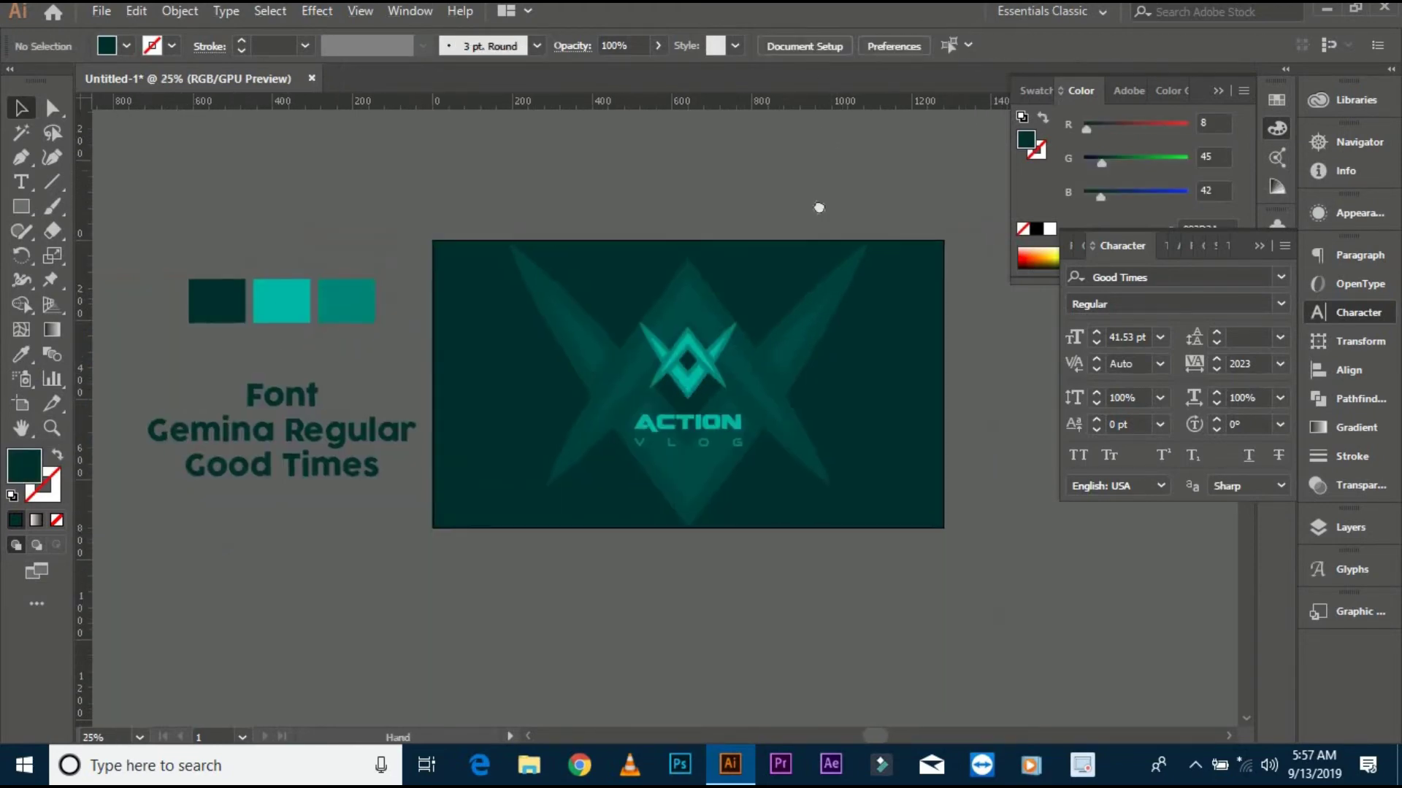